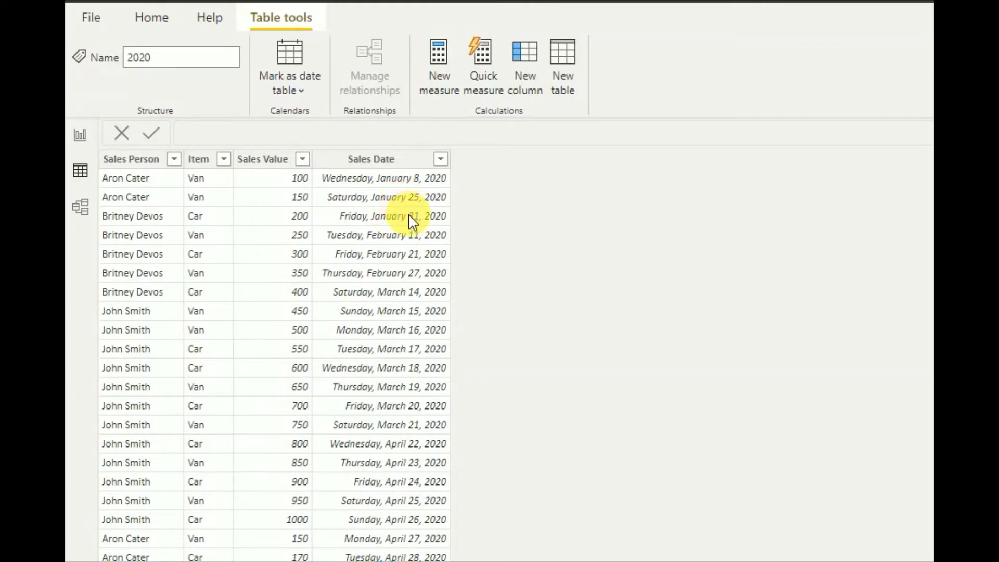
# Look through the 2020 sales table, add Sales Date to the report canvas as a table visual, and enlarge it
pyautogui.scroll(-14, 408, 218)
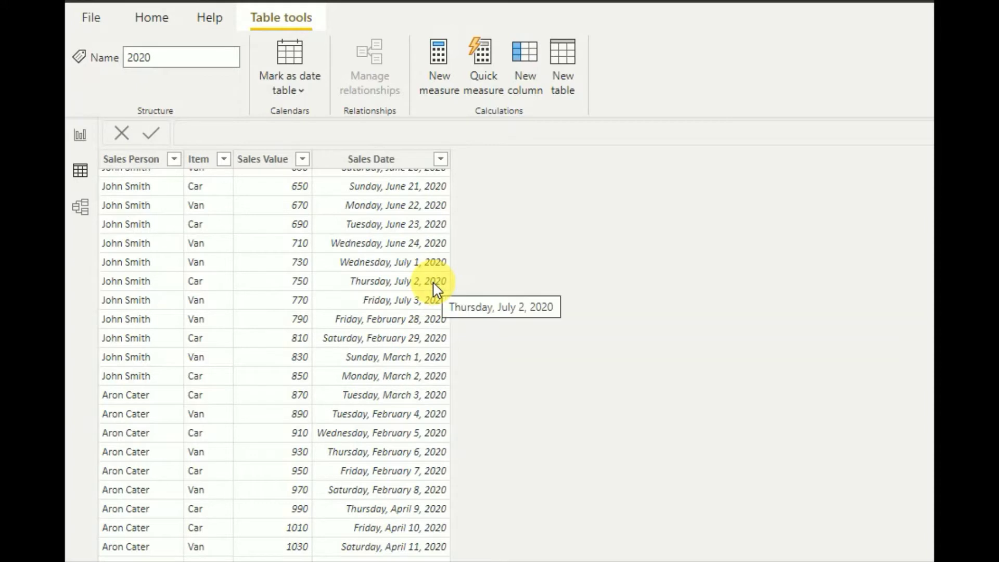
pyautogui.scroll(14, 435, 288)
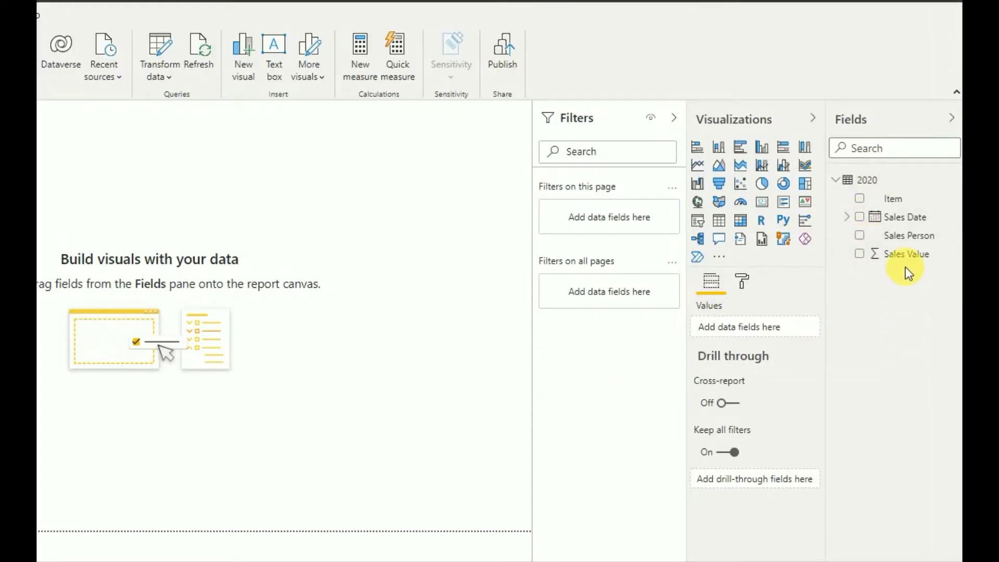
pyautogui.click(916, 255)
pyautogui.moveTo(917, 227); pyautogui.dragTo(336, 190)
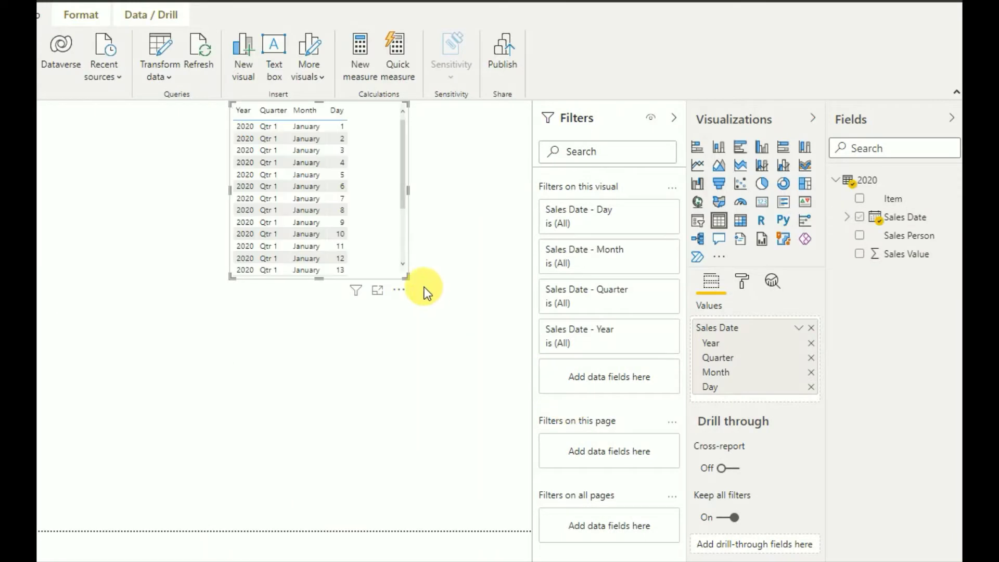
pyautogui.moveTo(411, 284); pyautogui.dragTo(422, 400)
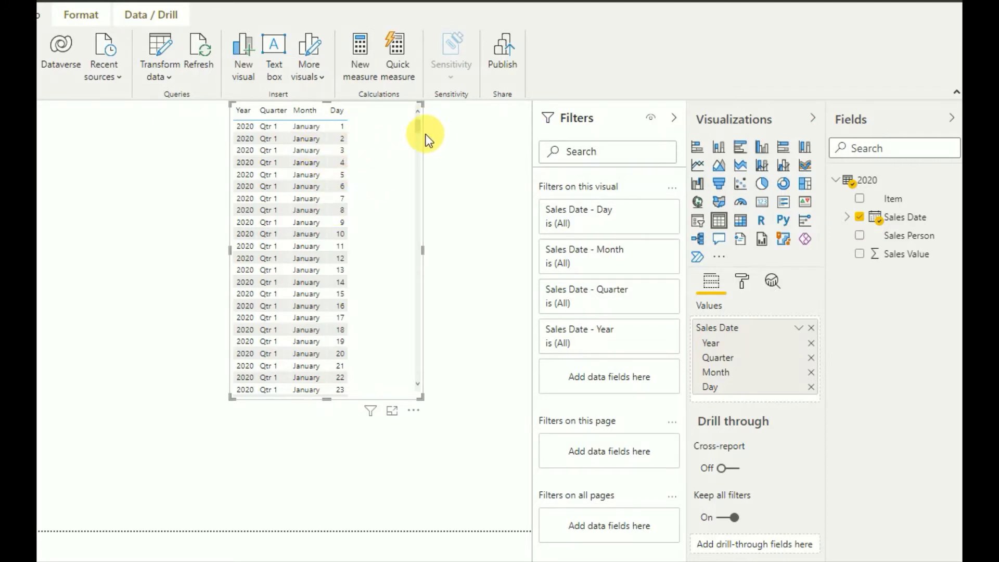
# Examine the first and last dates of the Sales Date hierarchy listed in the table visual
pyautogui.moveTo(415, 129); pyautogui.dragTo(414, 402)
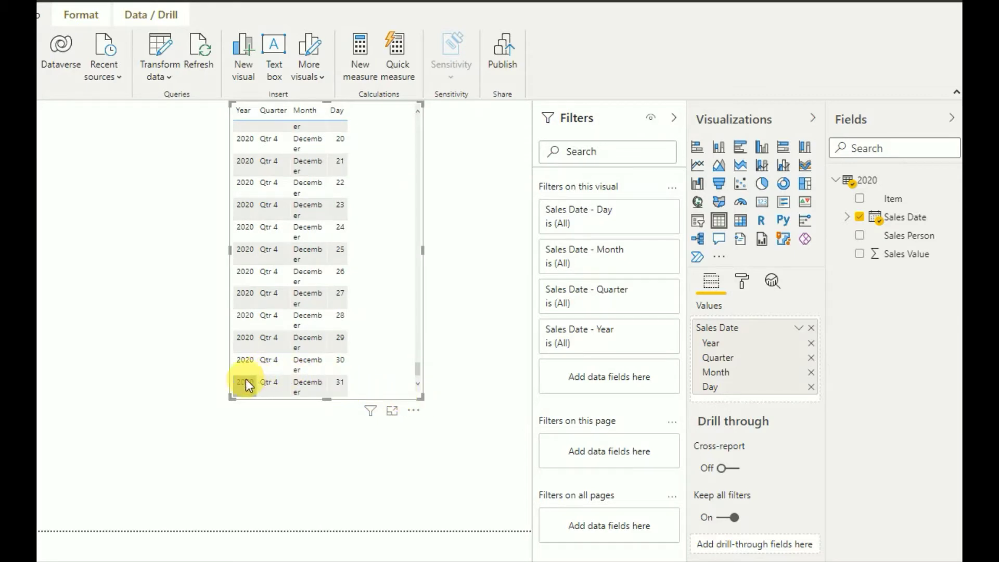
pyautogui.moveTo(418, 370); pyautogui.dragTo(420, 123)
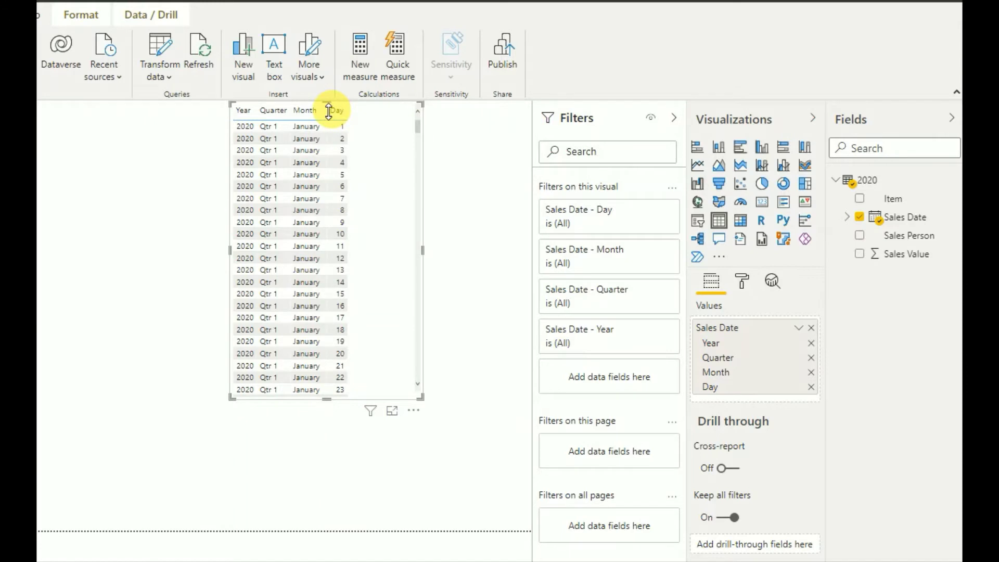
pyautogui.moveTo(330, 104); pyautogui.dragTo(333, 147)
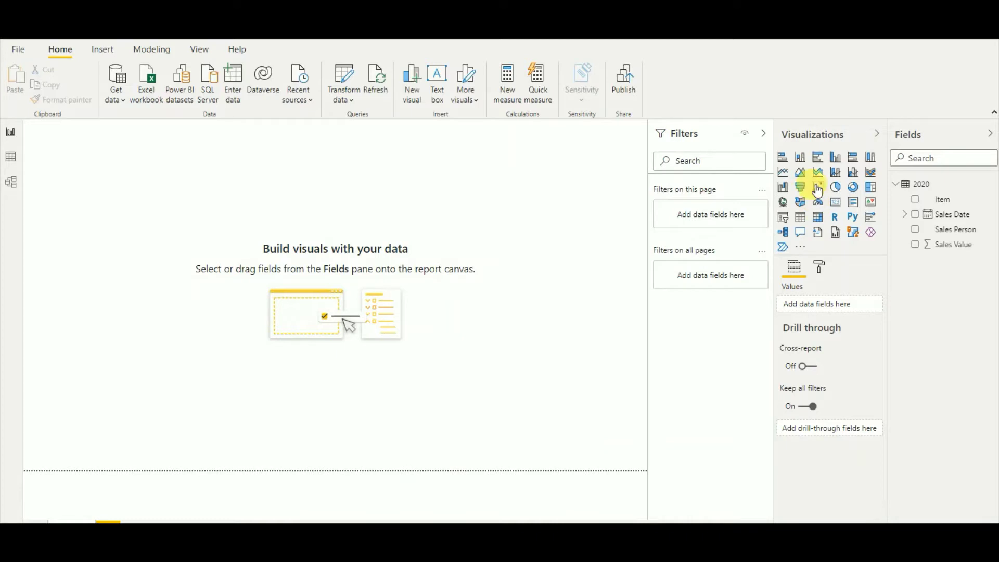
# Insert a stacked column chart, enlarge it across the page, and plot Sales Value against the Sales Date hierarchy
pyautogui.click(802, 159)
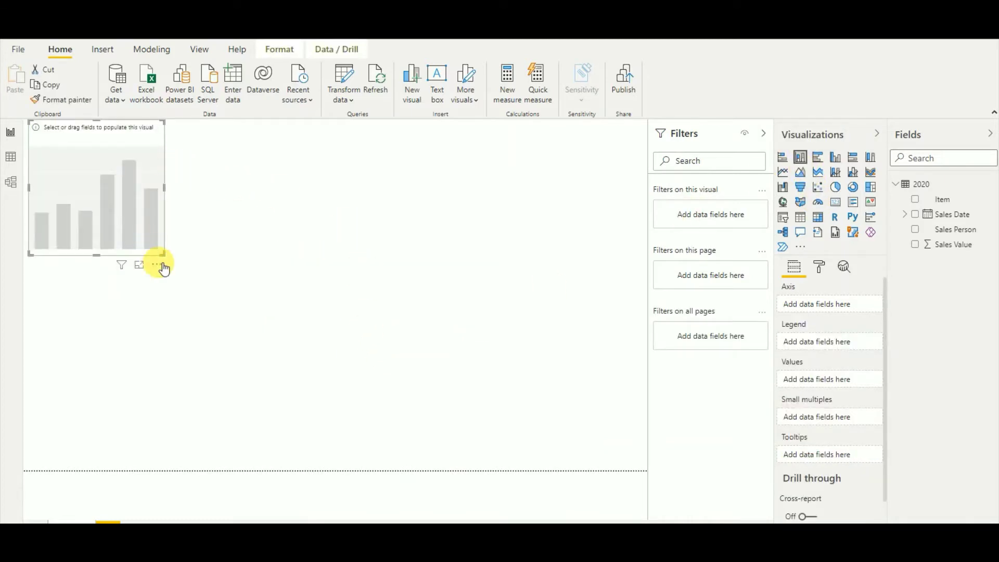
pyautogui.moveTo(169, 261); pyautogui.dragTo(638, 431)
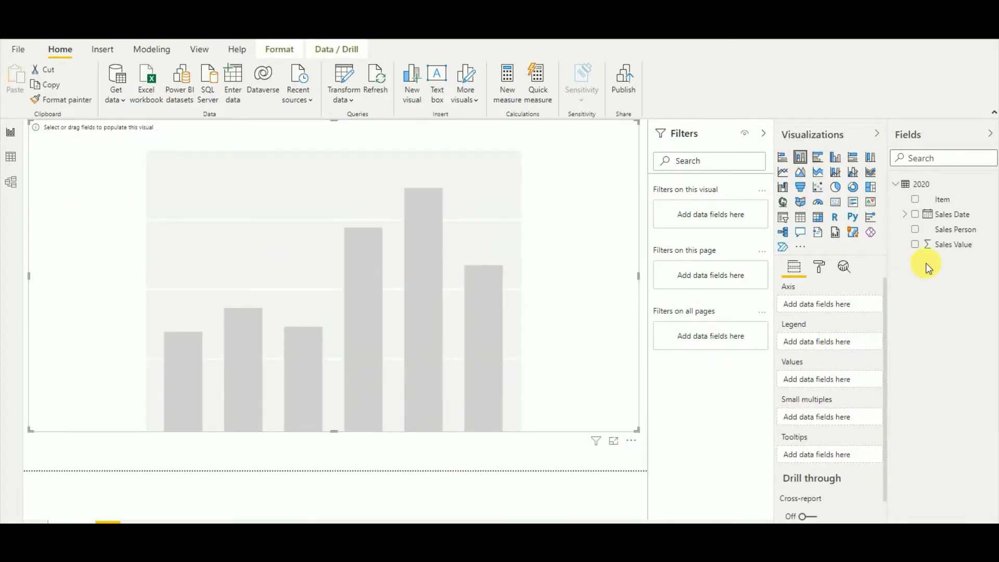
pyautogui.moveTo(957, 244); pyautogui.dragTo(825, 373)
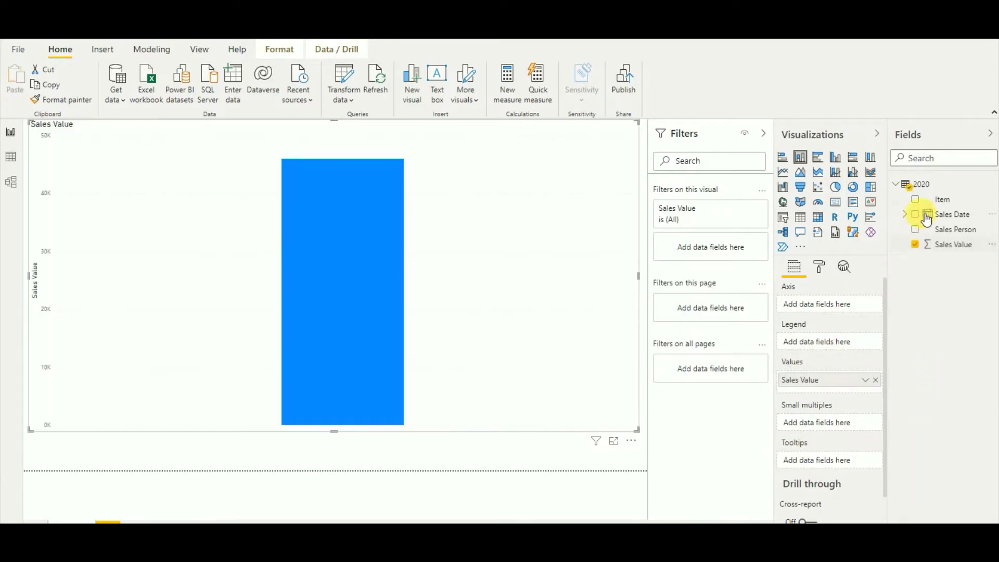
pyautogui.moveTo(953, 214); pyautogui.dragTo(849, 307)
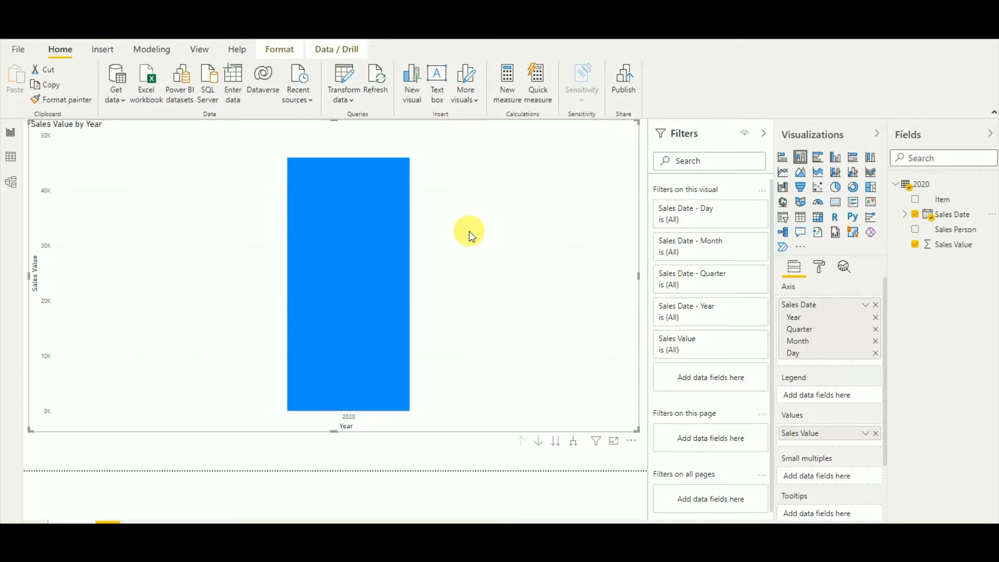
# Expand the column chart's date hierarchy from year through quarter and month to day level
pyautogui.click(574, 442)
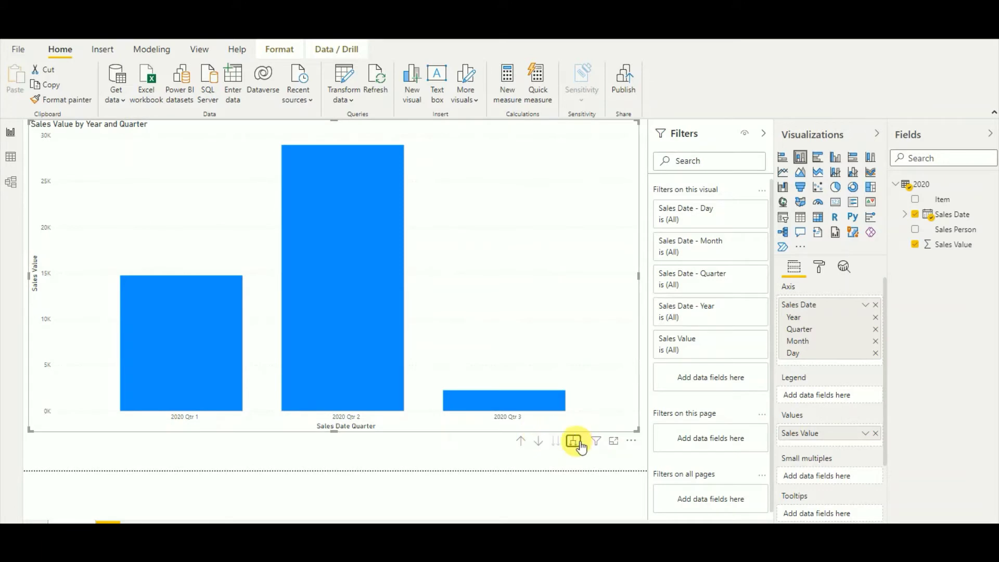
pyautogui.click(578, 443)
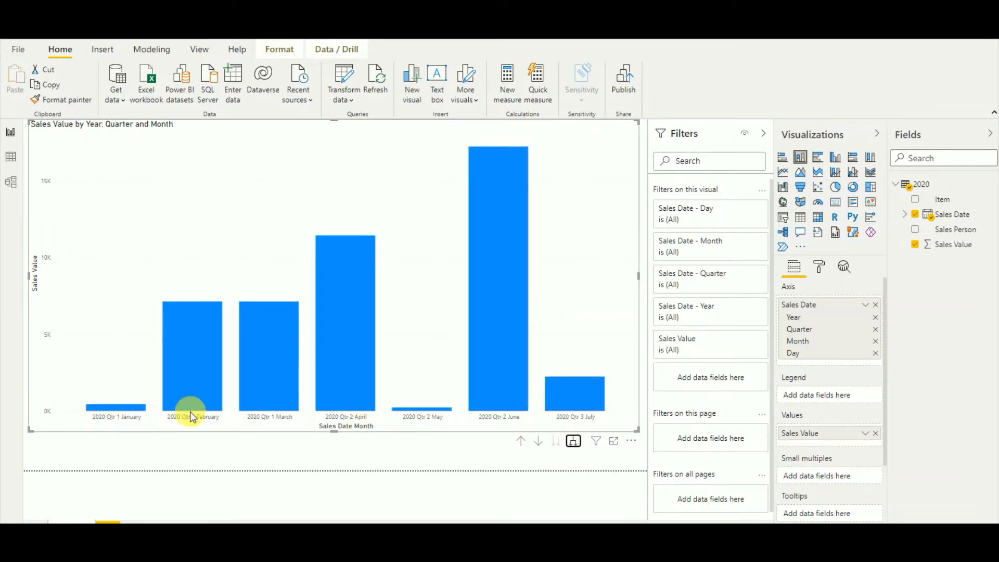
pyautogui.click(574, 442)
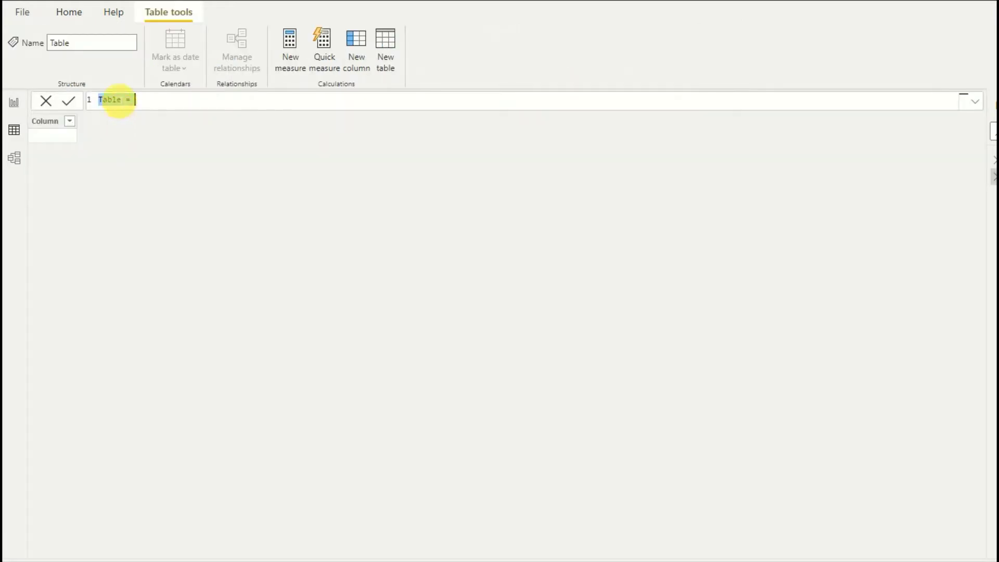
# Define a calculated table with the formula Date_Table = CALENDARAUTO()
pyautogui.write('Date_Table')
pyautogui.press('Right')
pyautogui.press('Right')
pyautogui.write('CAL')
pyautogui.press('Down')
pyautogui.press('Down')
pyautogui.press('Tab')
pyautogui.write(')')
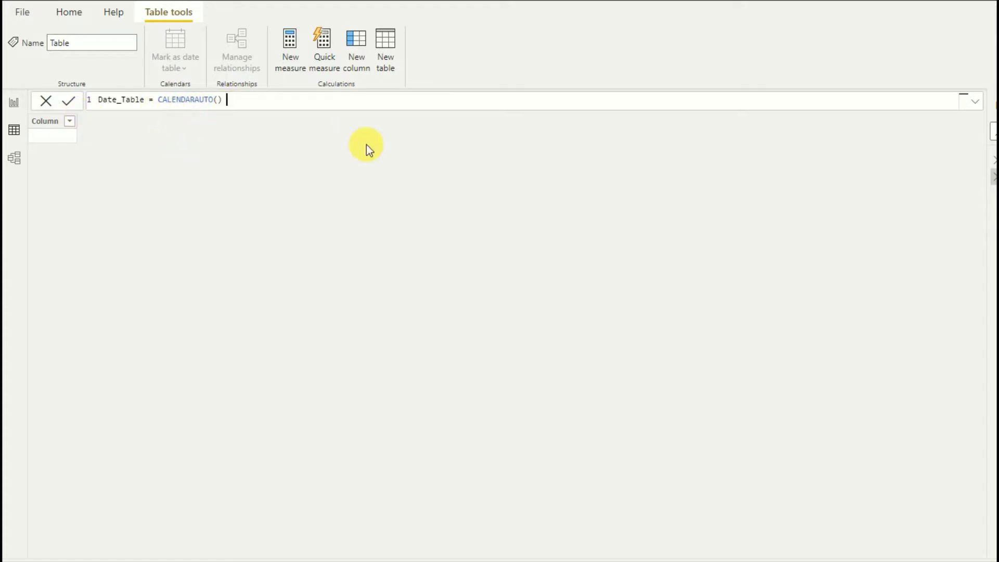
pyautogui.press('Return')
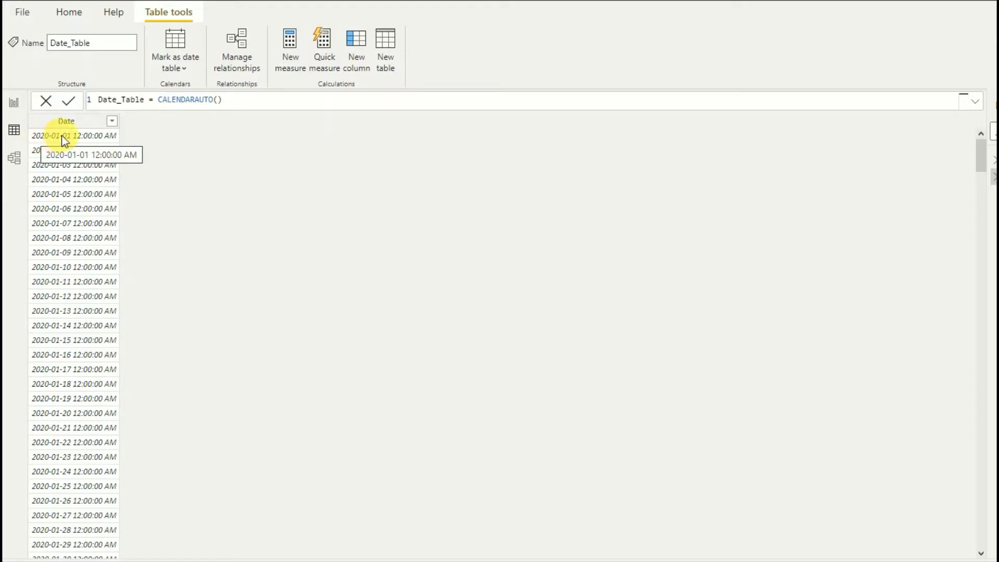
# Compare the date range in Date_Table with the Sales Date values in the 2020 sales table
pyautogui.scroll(-20, 118, 273)
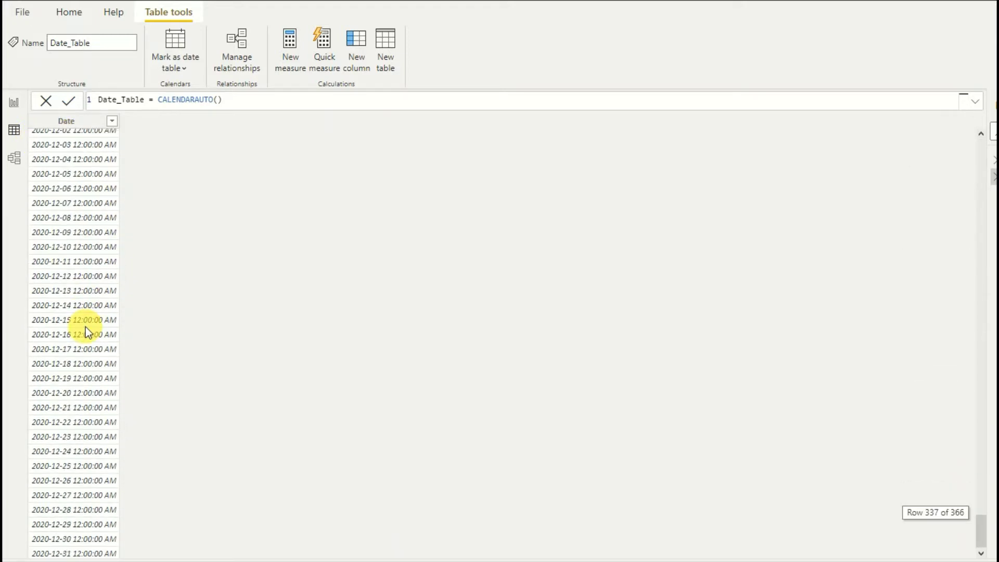
pyautogui.scroll(-1, 78, 364)
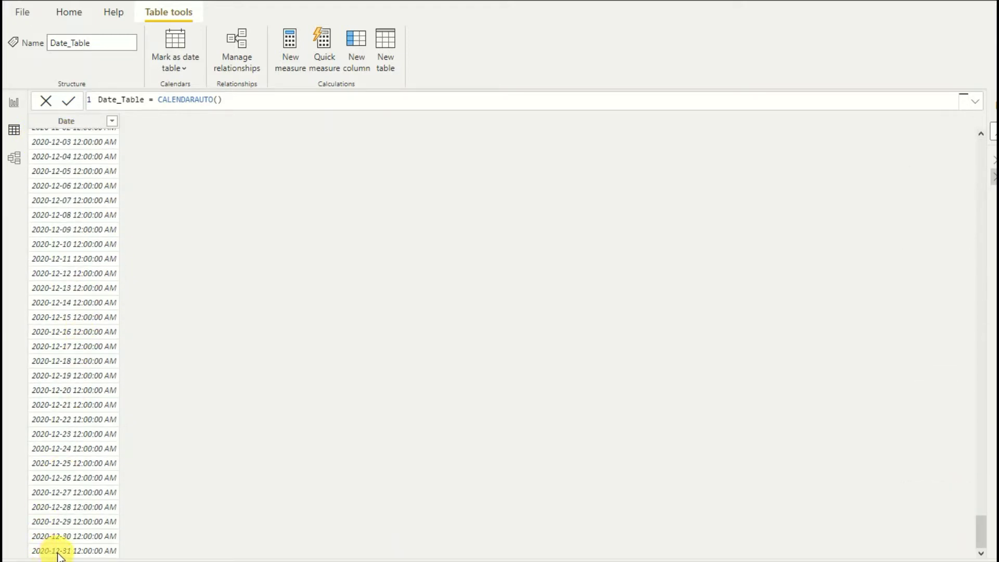
pyautogui.scroll(20, 345, 426)
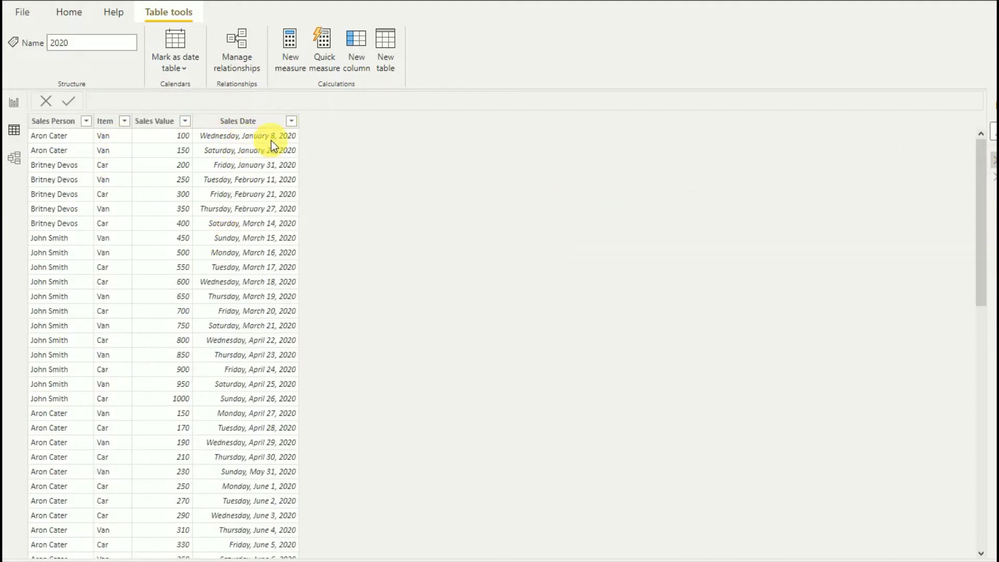
pyautogui.scroll(-15, 276, 153)
pyautogui.scroll(15, 267, 177)
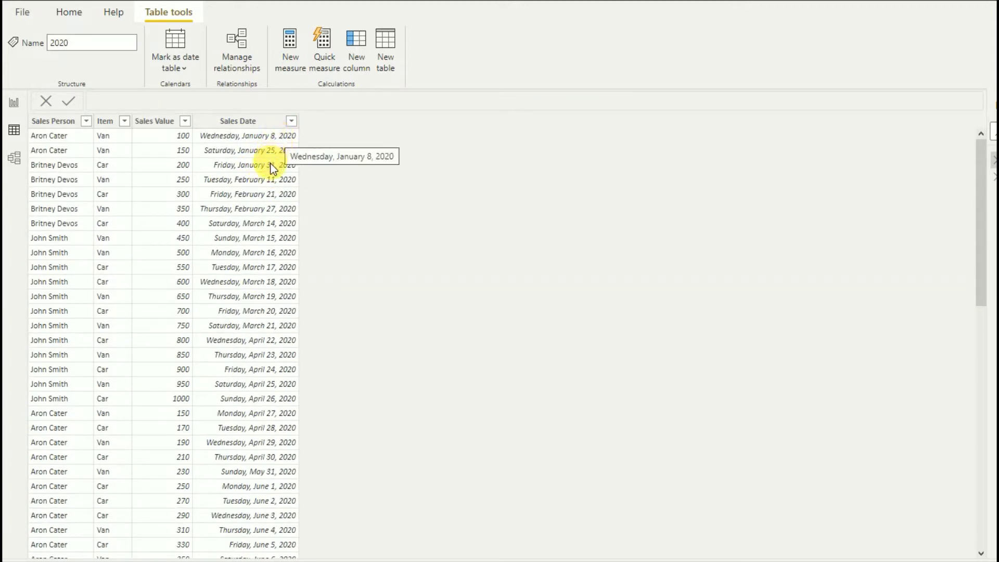
pyautogui.scroll(-15, 276, 251)
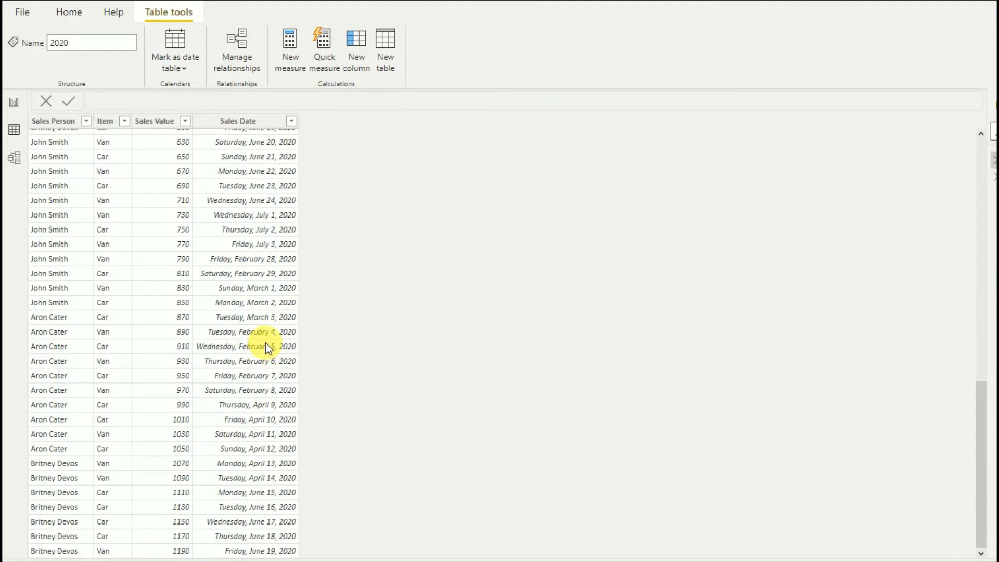
pyautogui.scroll(15, 270, 312)
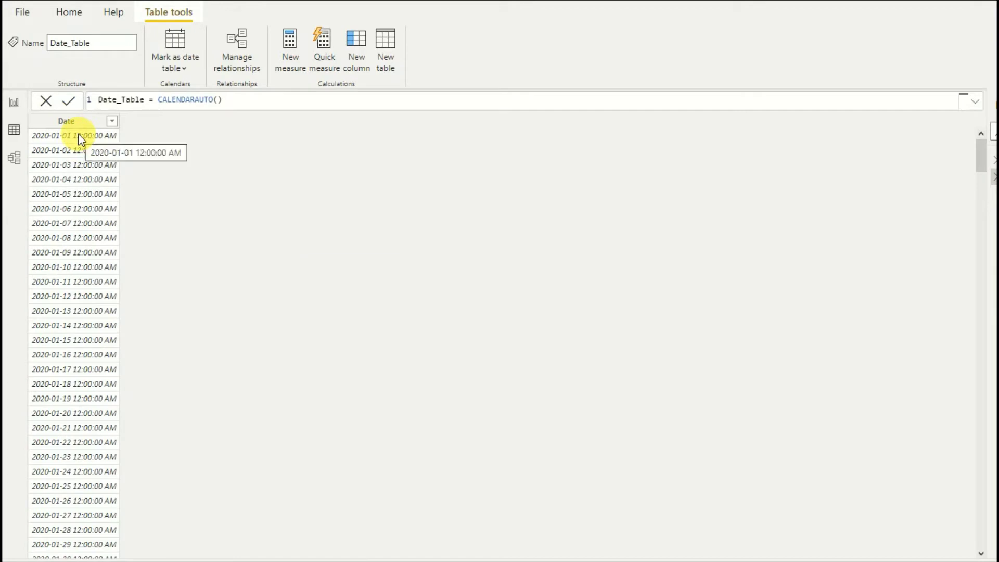
pyautogui.scroll(-20, 74, 236)
pyautogui.scroll(-20, 73, 236)
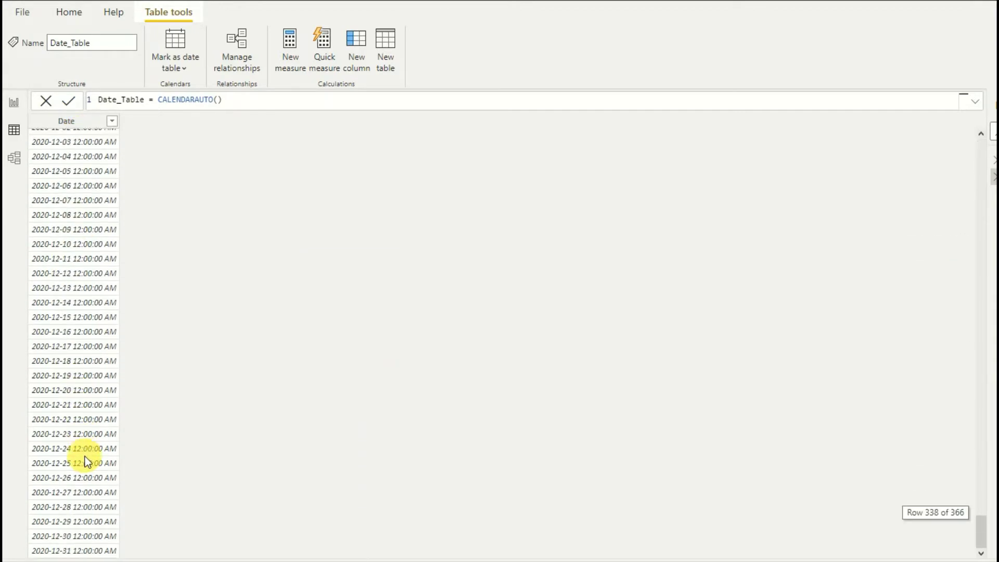
pyautogui.scroll(20, 145, 295)
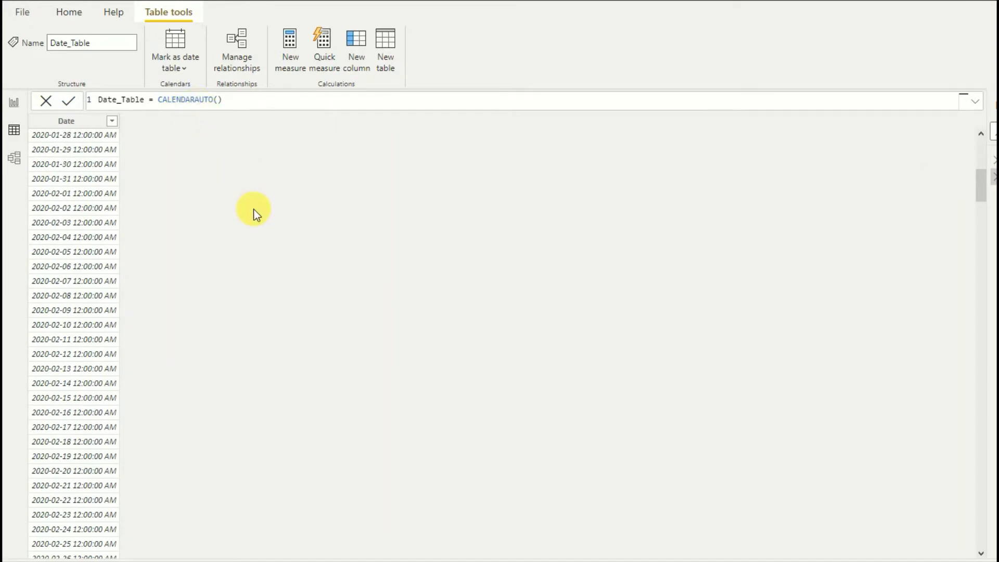
pyautogui.scroll(9, 242, 215)
# Set the fiscal year end month in Date_Table's CALENDARAUTO formula to 6
pyautogui.click(232, 102)
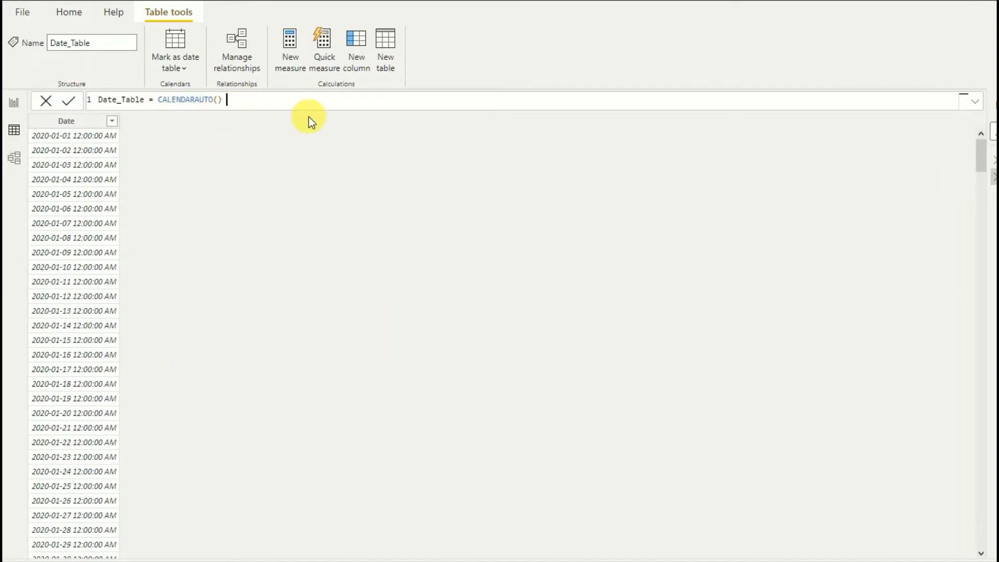
pyautogui.press('BackSpace')
pyautogui.press('BackSpace')
pyautogui.write('(')
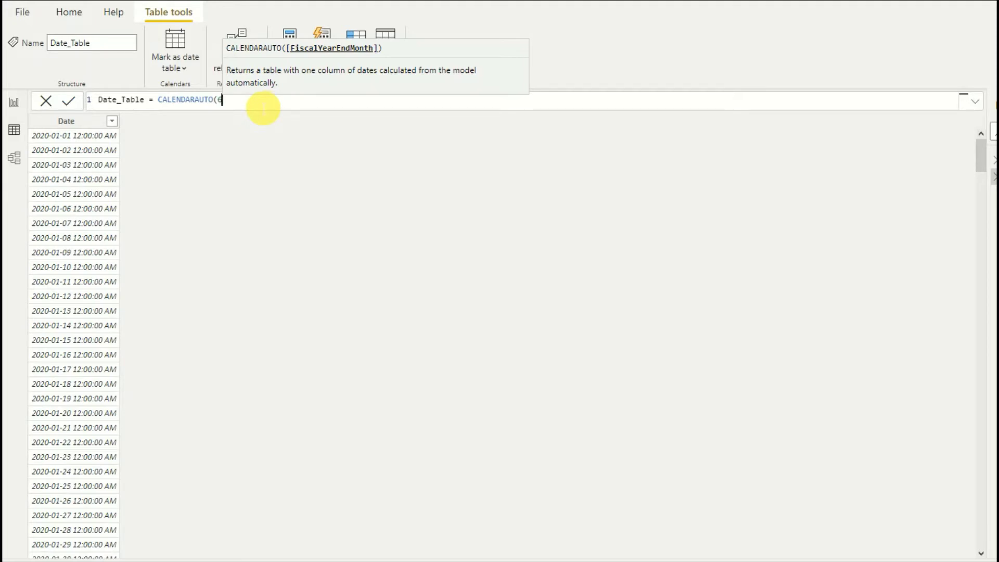
pyautogui.write('6)')
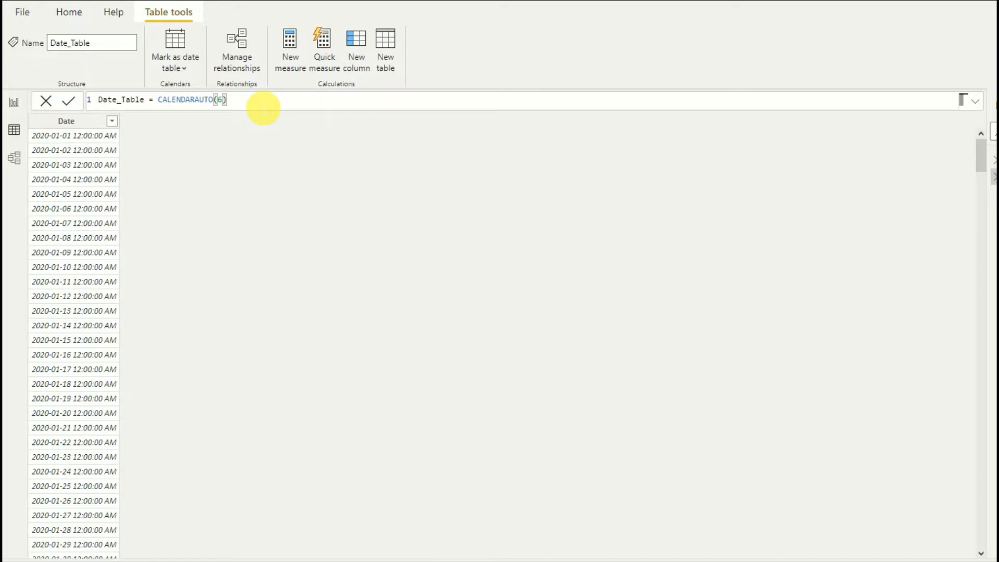
pyautogui.press('Return')
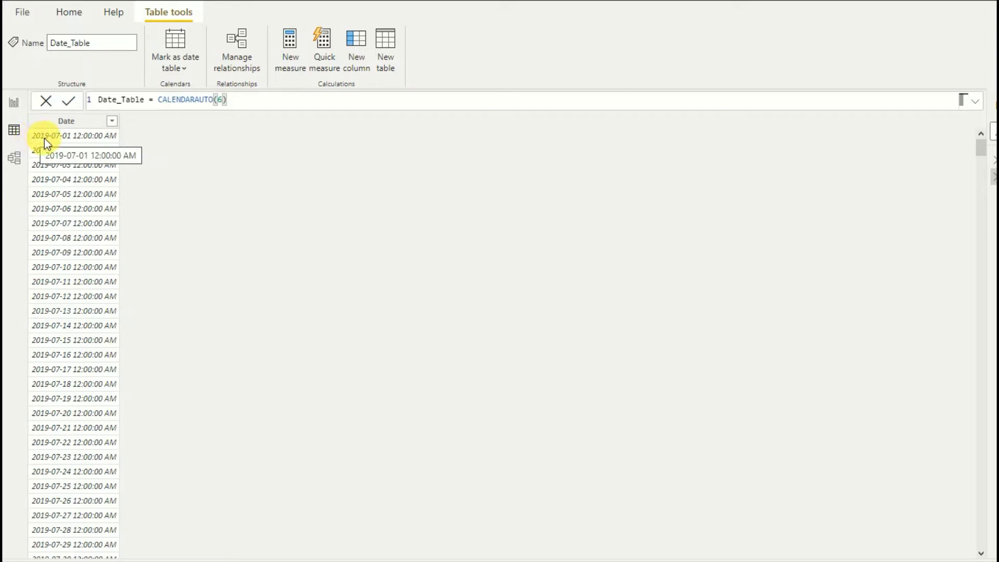
# Check Date_Table's first and last dates, and restore its formula to CALENDARAUTO() without the month argument
pyautogui.scroll(-20, 73, 227)
pyautogui.scroll(-20, 77, 250)
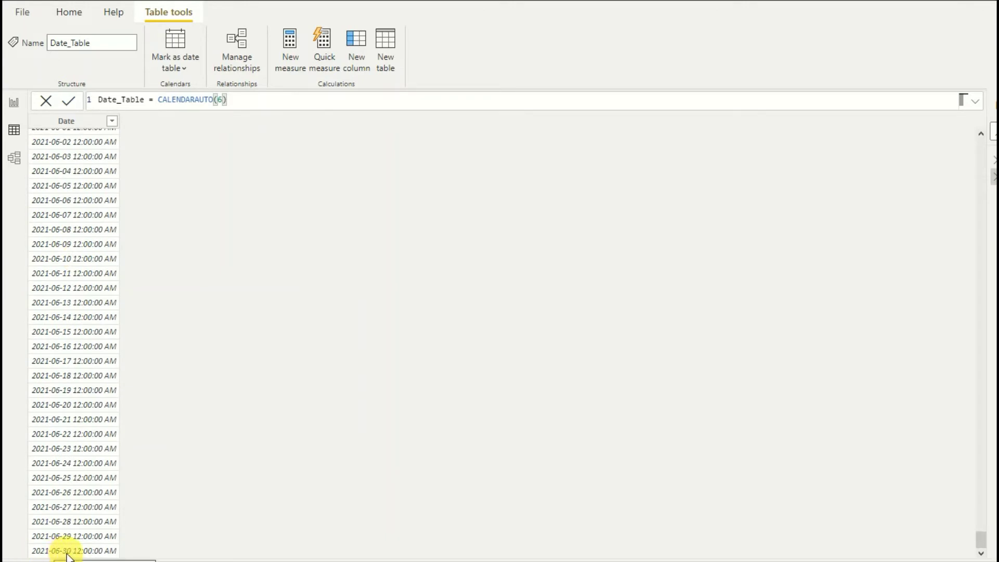
pyautogui.scroll(20, 111, 297)
pyautogui.scroll(20, 113, 173)
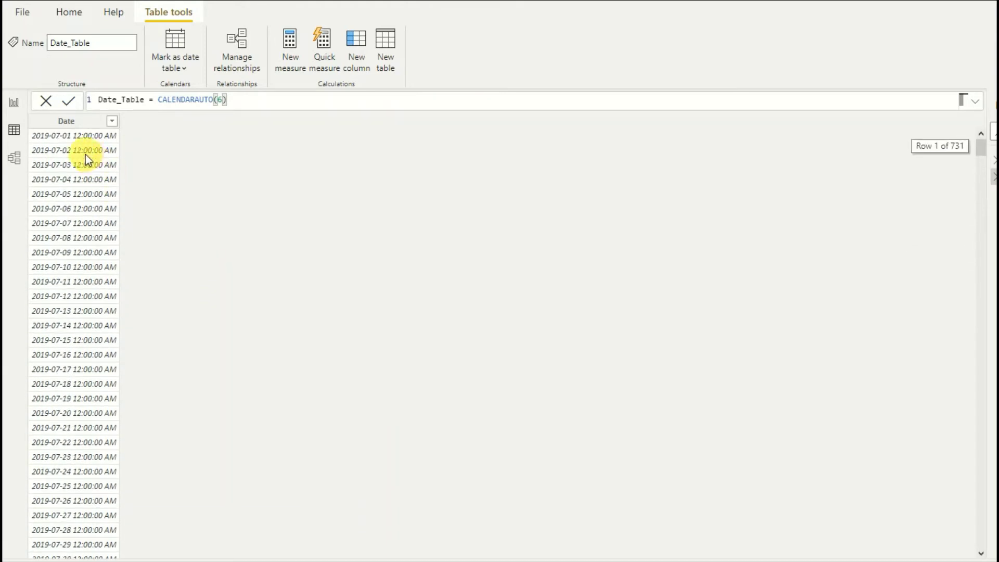
pyautogui.doubleClick(220, 100)
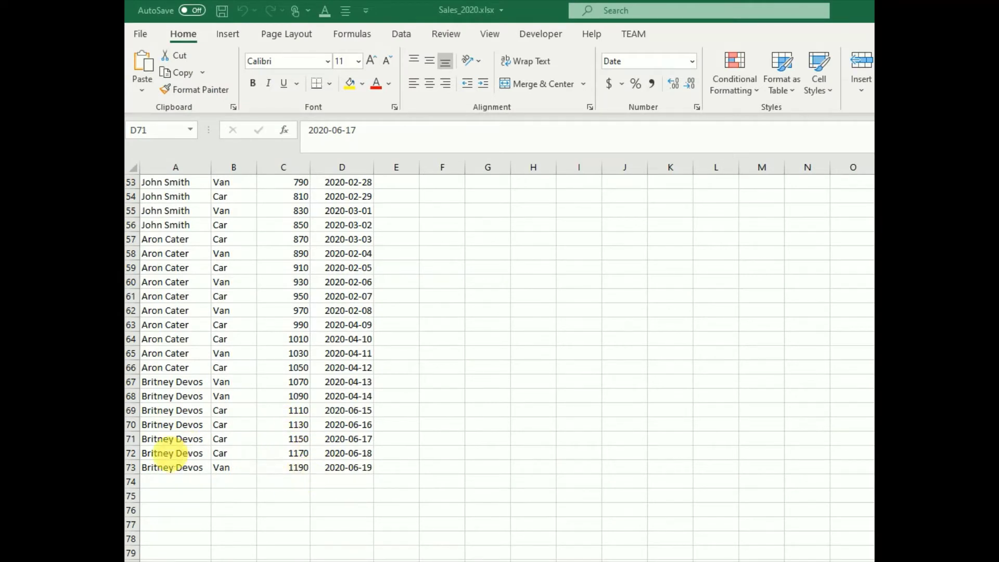
# Switch to the Sales_2020.xlsx workbook in Excel and copy the records in rows 72 and 73 to rows 74 and 75
pyautogui.moveTo(147, 456); pyautogui.dragTo(344, 467)
pyautogui.hotkey('ctrl', 'c')
pyautogui.click(189, 484)
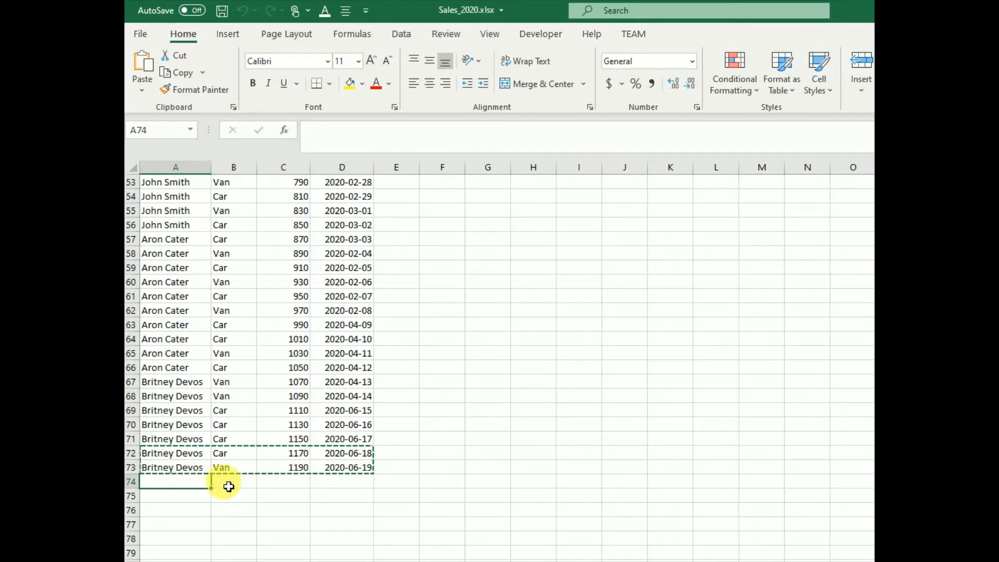
pyautogui.hotkey('ctrl', 'v')
# Change the year of the sales dates in cells D74 and D75 to 2019
pyautogui.click(345, 482)
pyautogui.hotkey('shift', 'Left')
pyautogui.hotkey('shift', 'Left')
pyautogui.write('19')
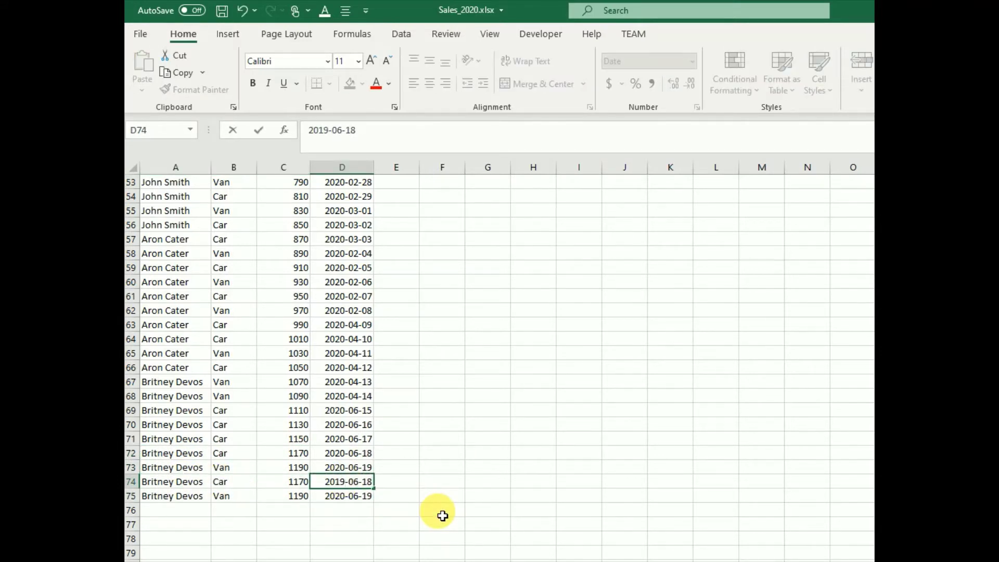
pyautogui.doubleClick(345, 498)
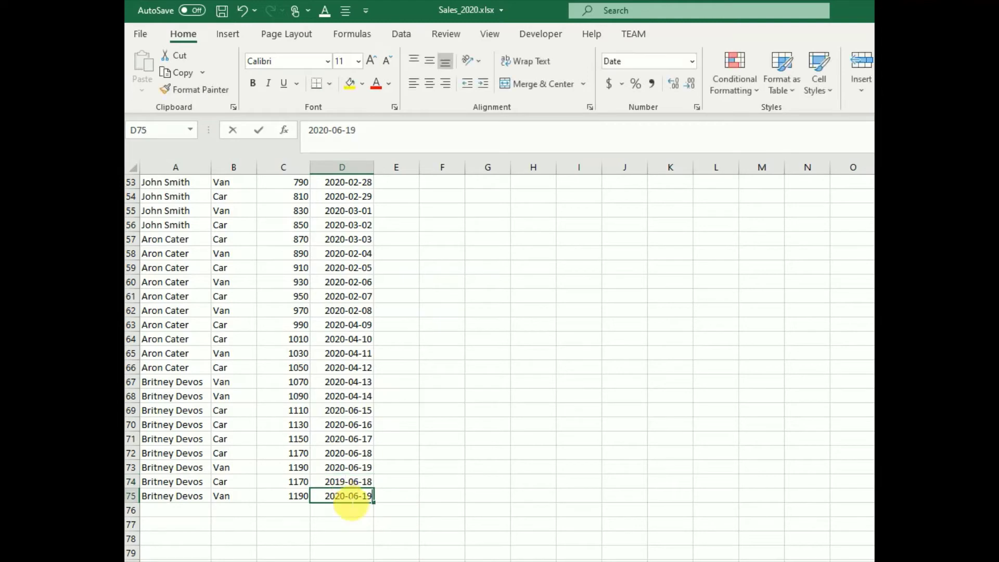
pyautogui.hotkey('shift', 'Left')
pyautogui.hotkey('shift', 'Left')
pyautogui.write('19')
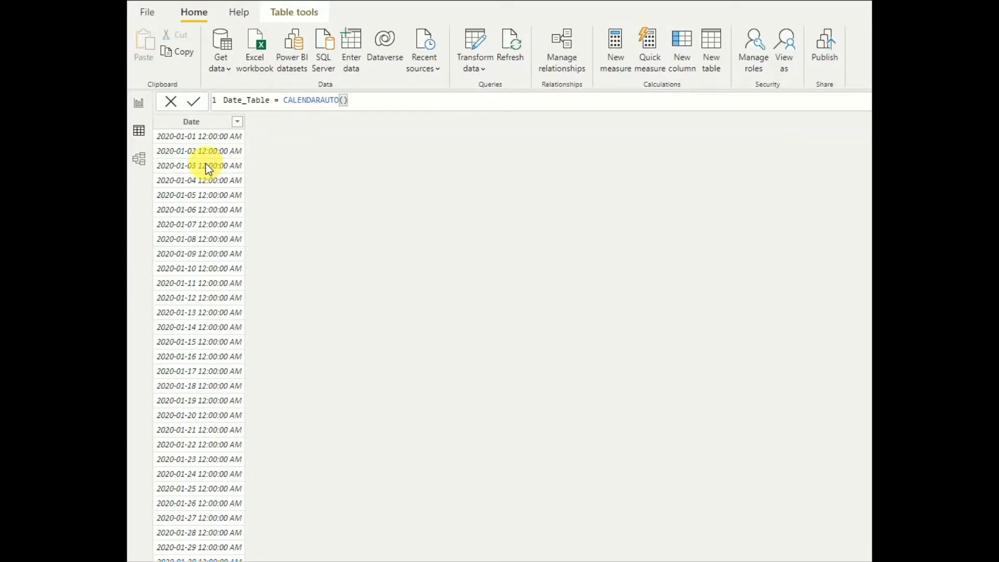
# Switch to Power BI, refresh the data, and check the range of dates in Date_Table
pyautogui.click(355, 100)
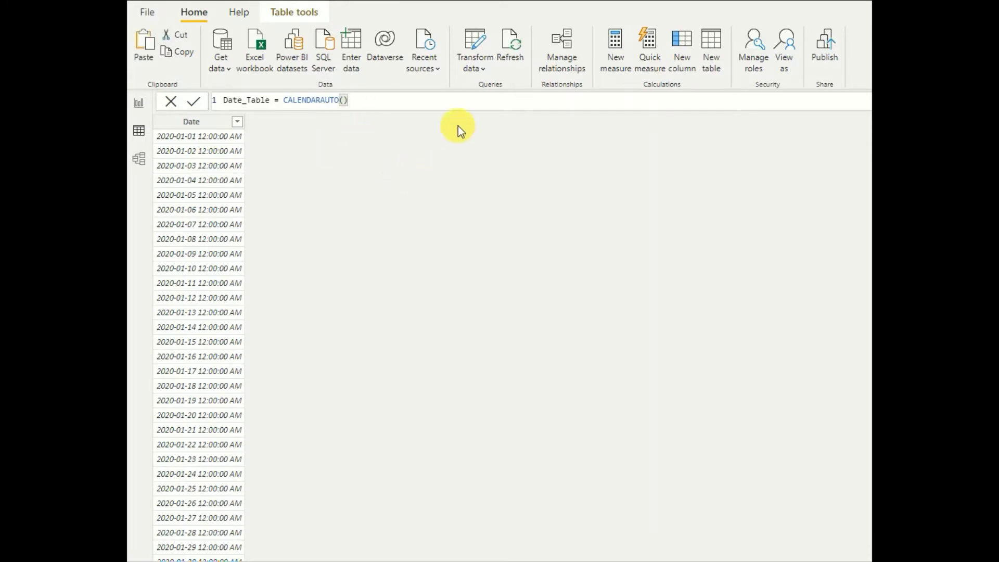
pyautogui.click(511, 52)
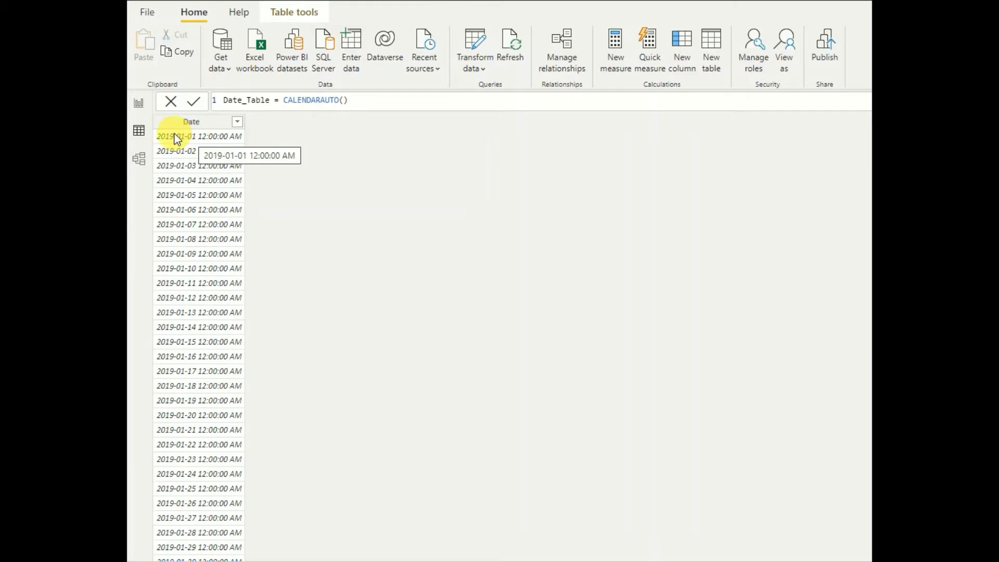
pyautogui.scroll(-20, 186, 142)
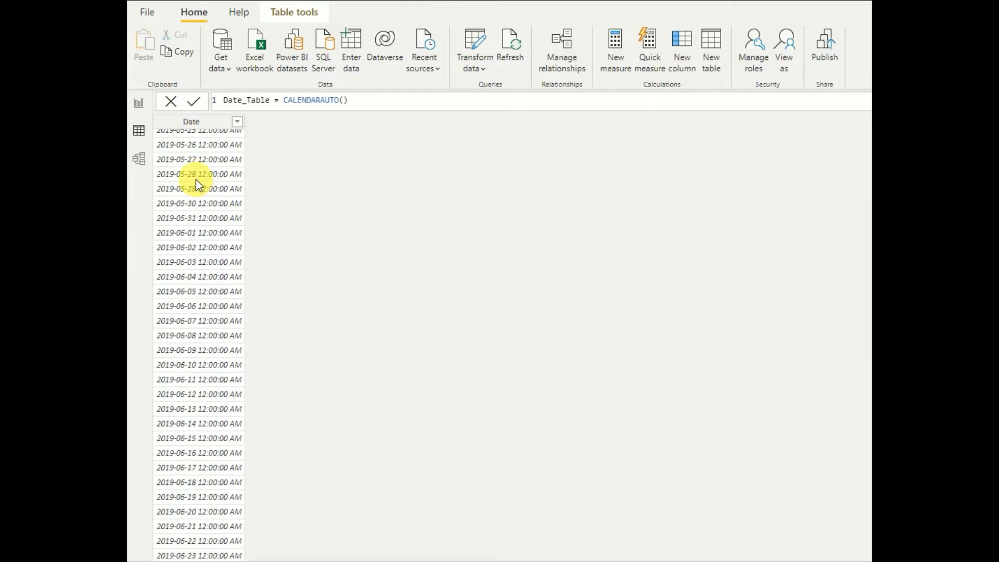
pyautogui.scroll(7, 204, 226)
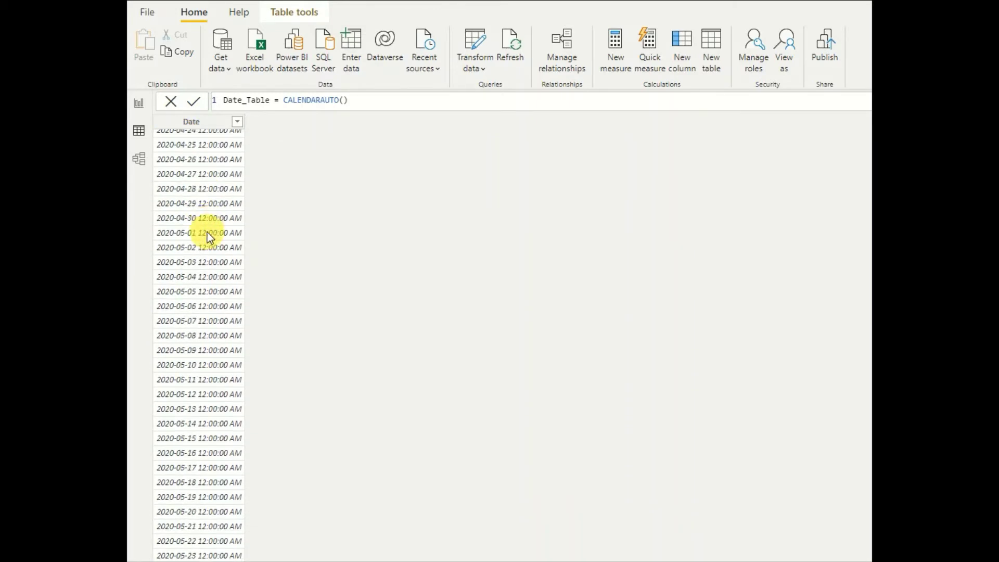
pyautogui.scroll(20, 206, 232)
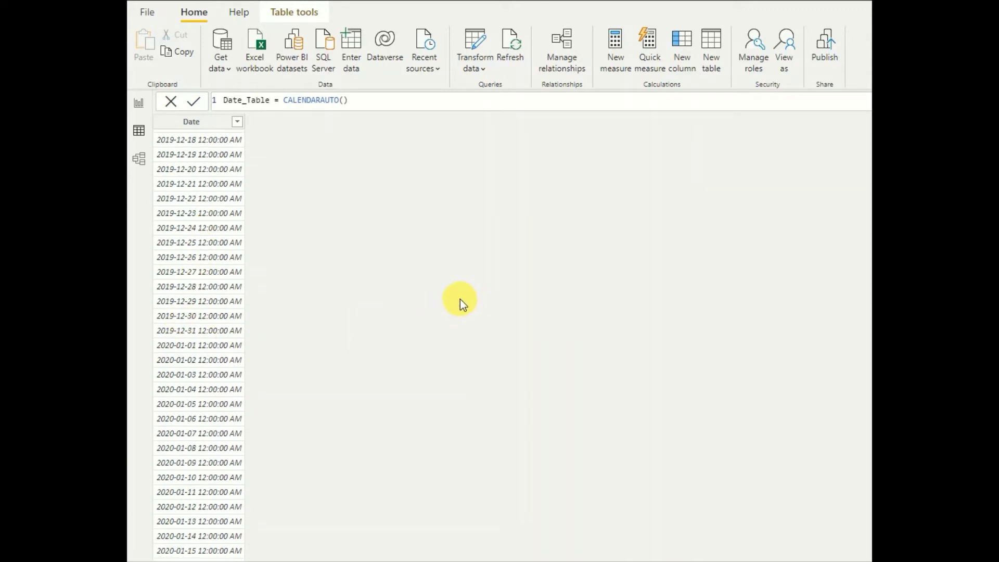
pyautogui.scroll(20, 354, 286)
pyautogui.scroll(20, 317, 141)
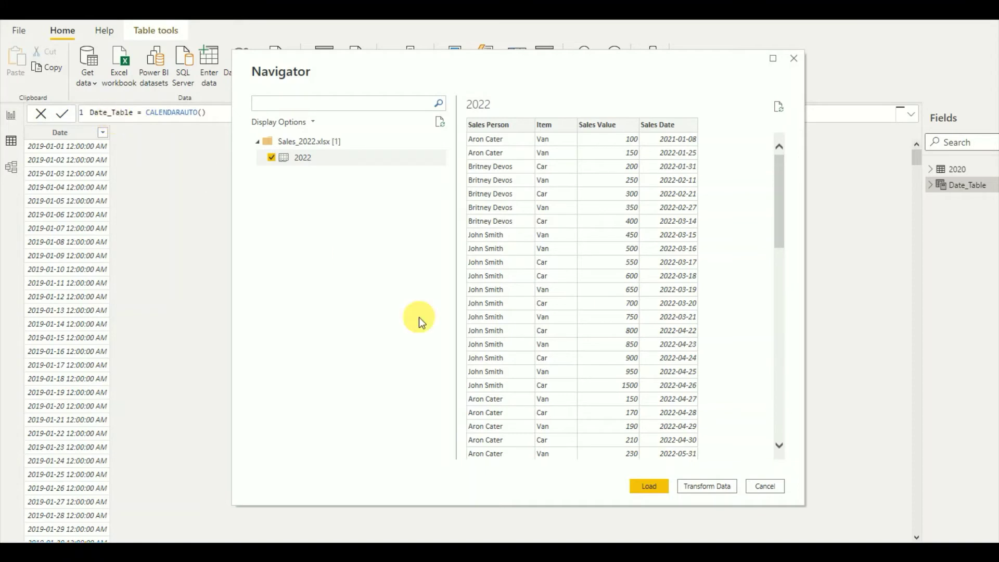
# Load the 2022 table from the Sales_2022.xlsx workbook and select the Date column of Date_Table
pyautogui.click(649, 480)
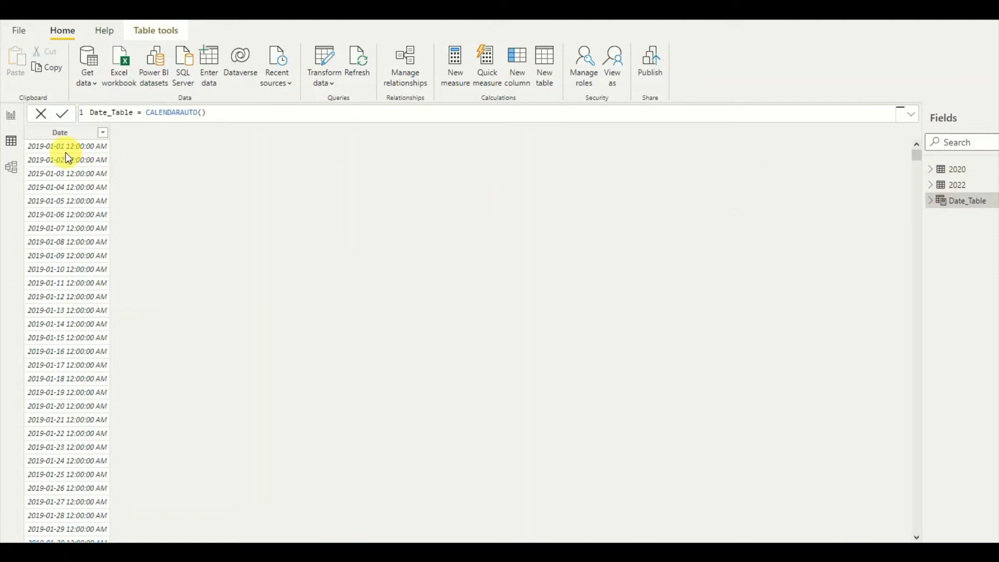
pyautogui.click(65, 133)
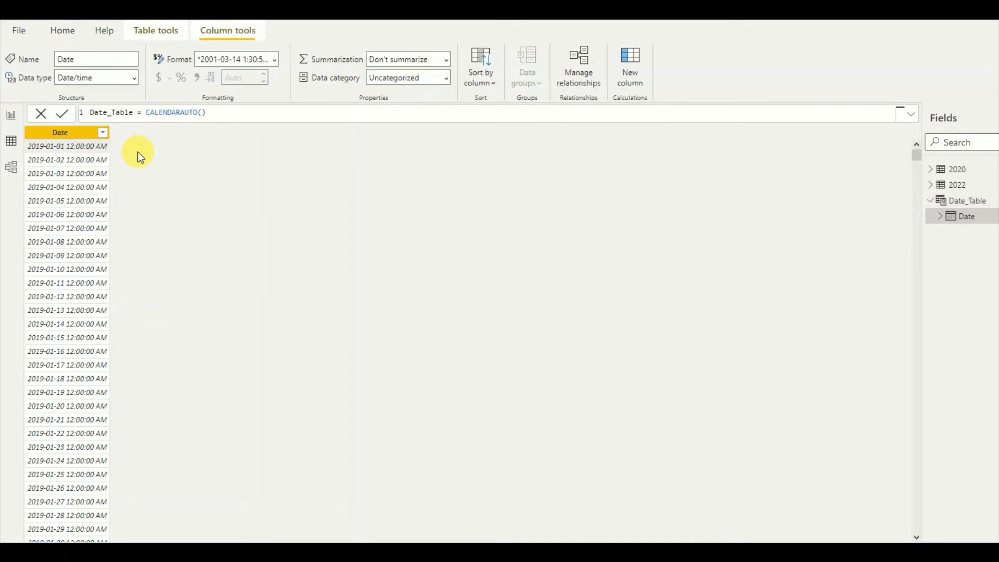
pyautogui.click(82, 156)
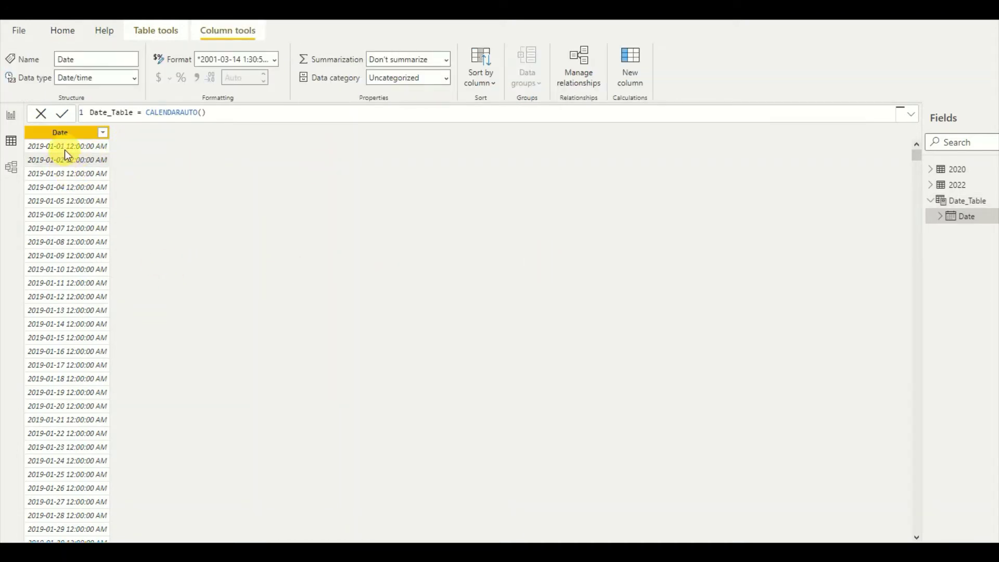
# Look through Date_Table's dates from the first year to the last and review its CALENDARAUTO() formula
pyautogui.scroll(-20, 125, 200)
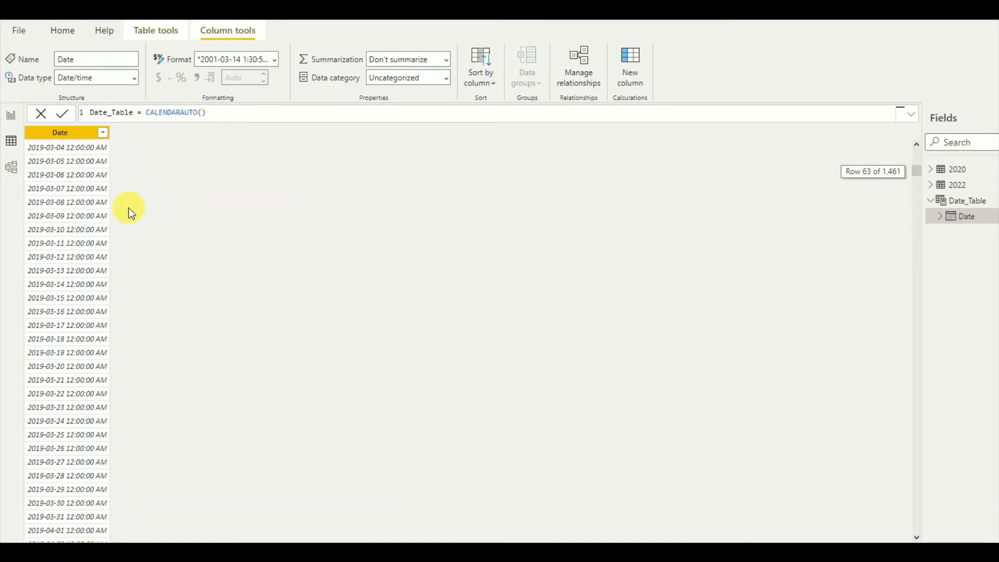
pyautogui.scroll(-20, 133, 275)
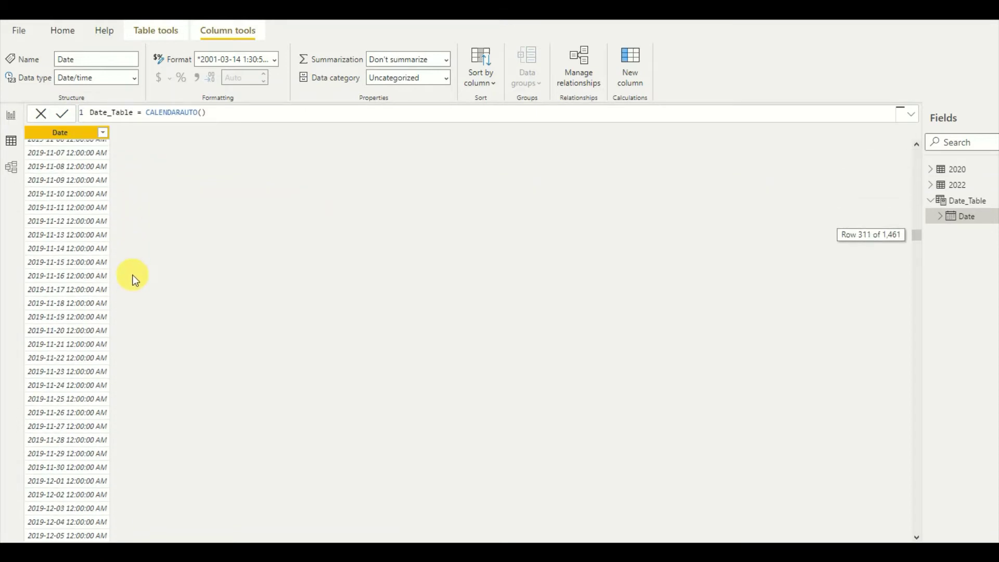
pyautogui.scroll(-20, 132, 280)
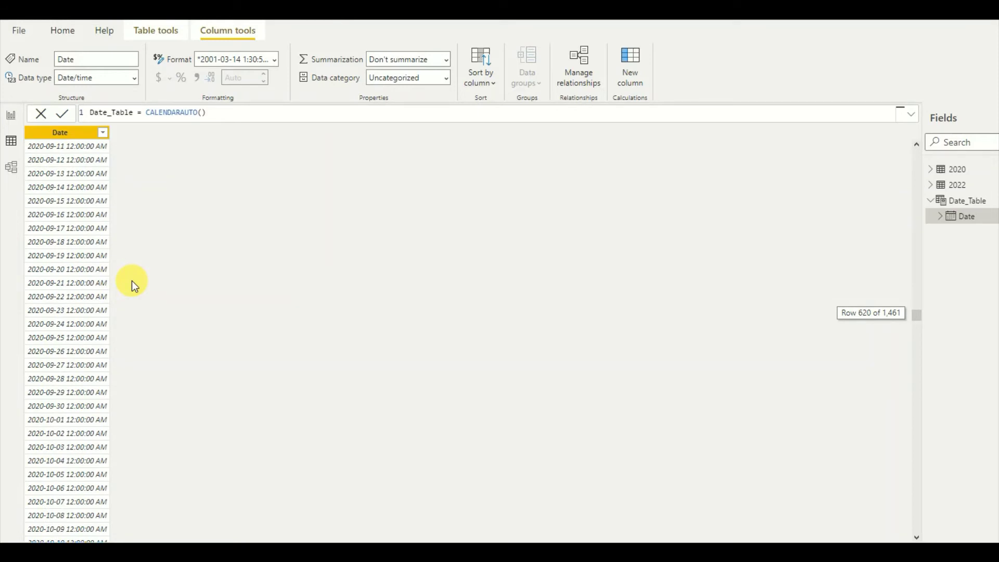
pyautogui.scroll(10, 132, 280)
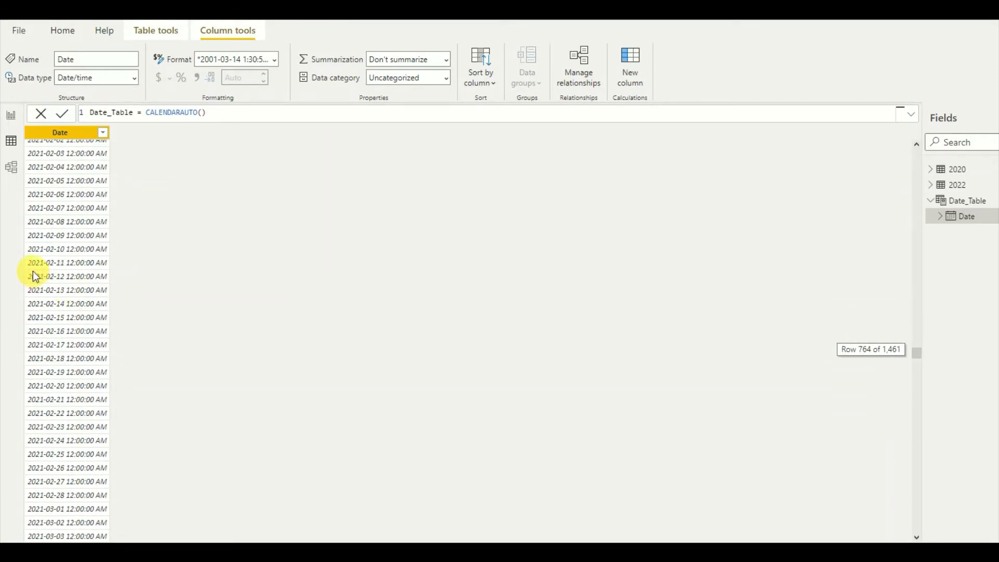
pyautogui.scroll(-18, 49, 219)
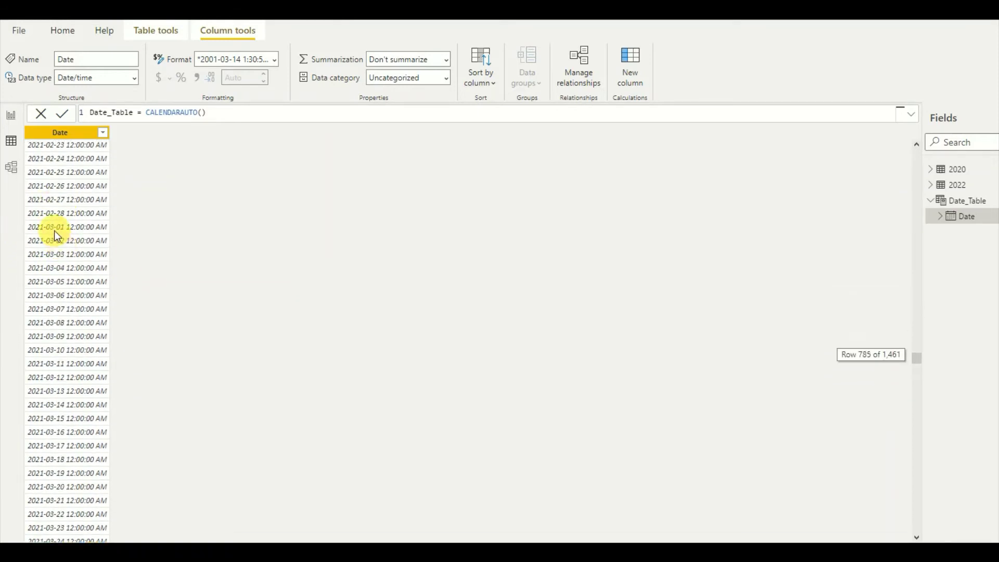
pyautogui.scroll(-20, 59, 232)
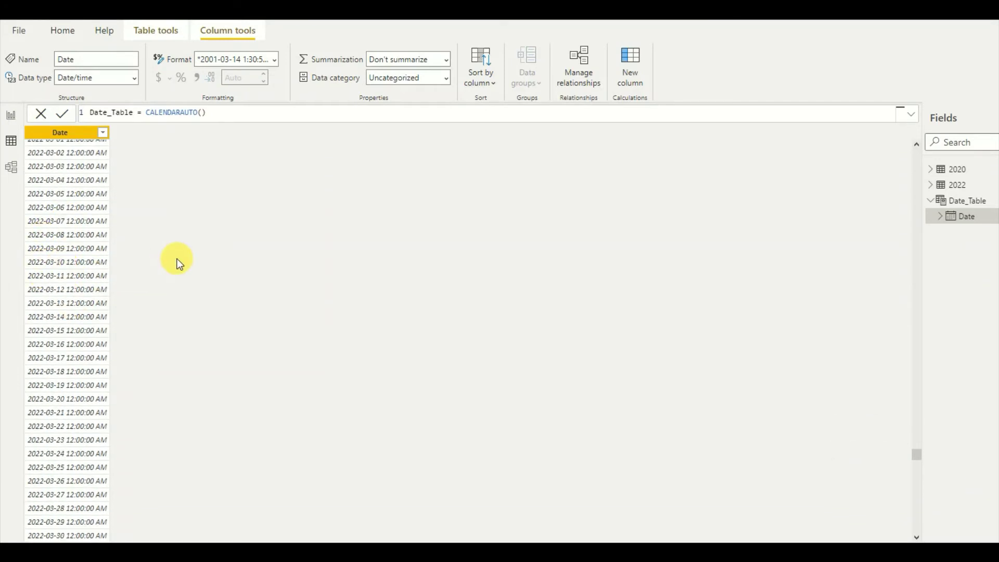
pyautogui.scroll(-20, 96, 266)
pyautogui.scroll(-18, 98, 272)
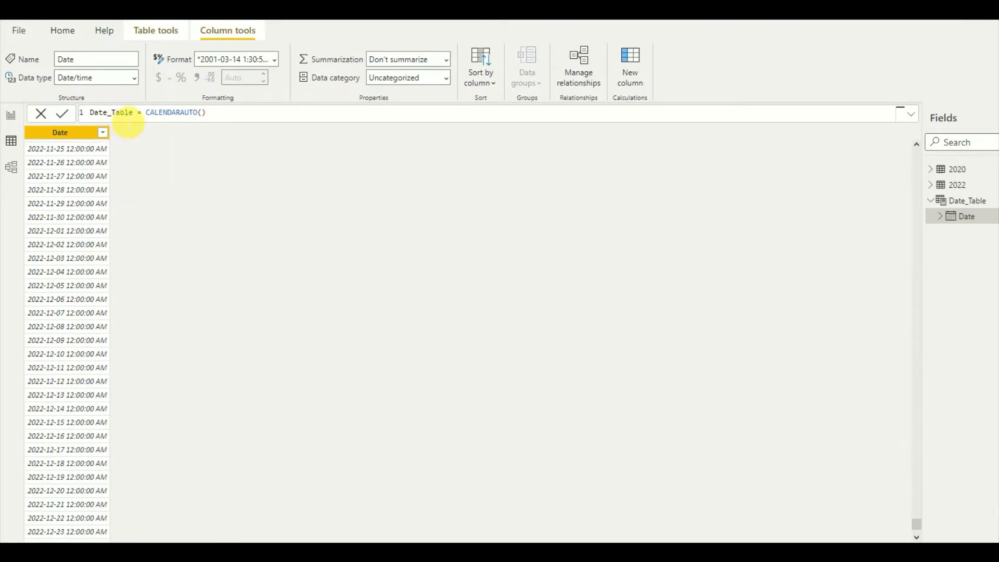
pyautogui.hotkey('shift', 'Home')
pyautogui.hotkey('shift', 'End')
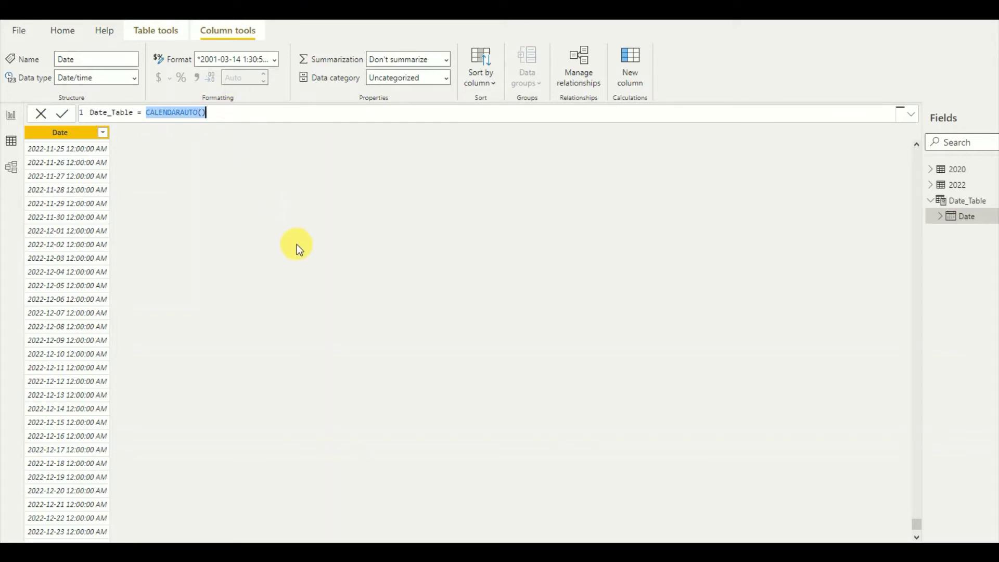
pyautogui.click(296, 245)
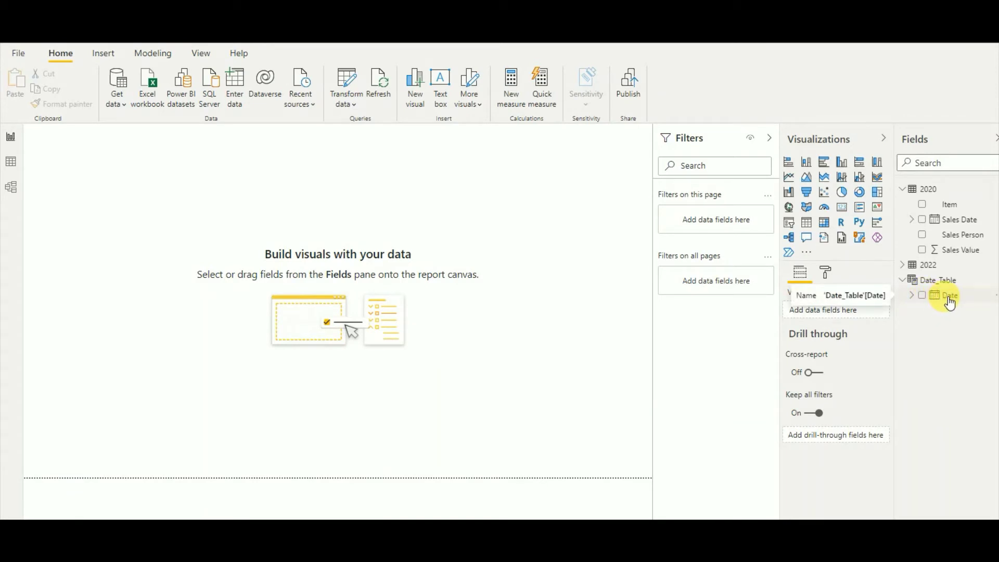
# Preview Date_Table's Date field as a table visual on the report canvas and remove the visual
pyautogui.moveTo(948, 302); pyautogui.dragTo(565, 279)
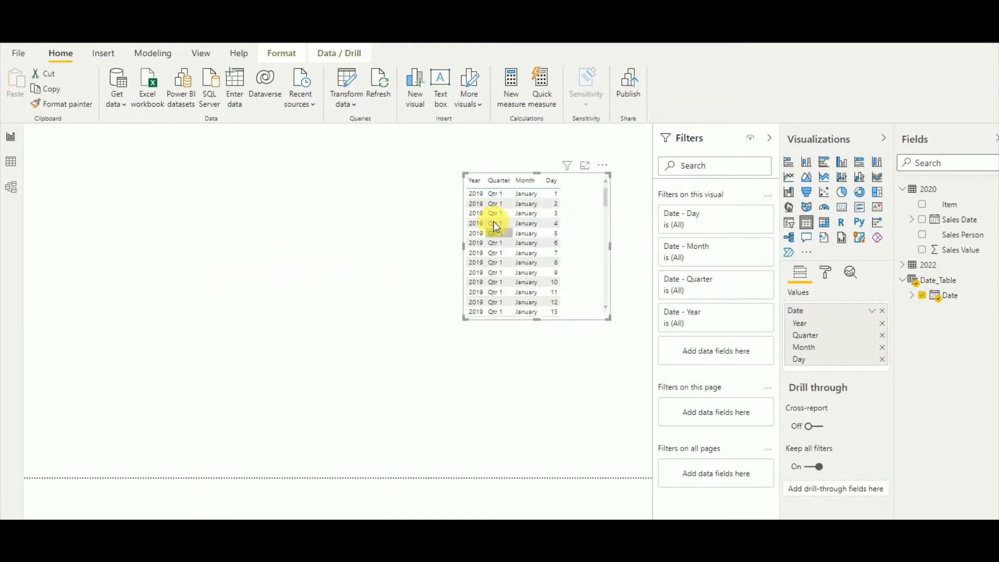
pyautogui.scroll(-15, 502, 204)
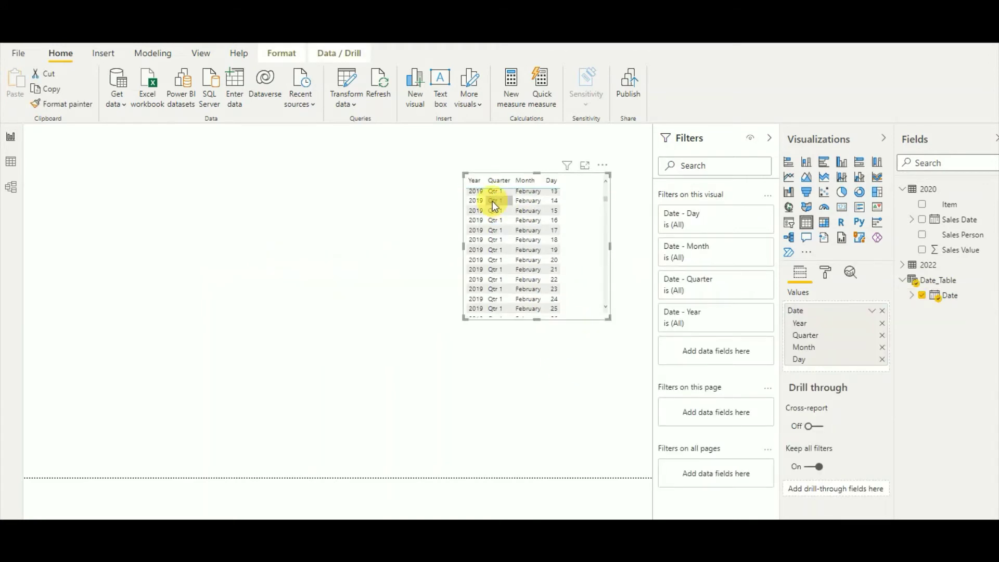
pyautogui.scroll(-5, 512, 256)
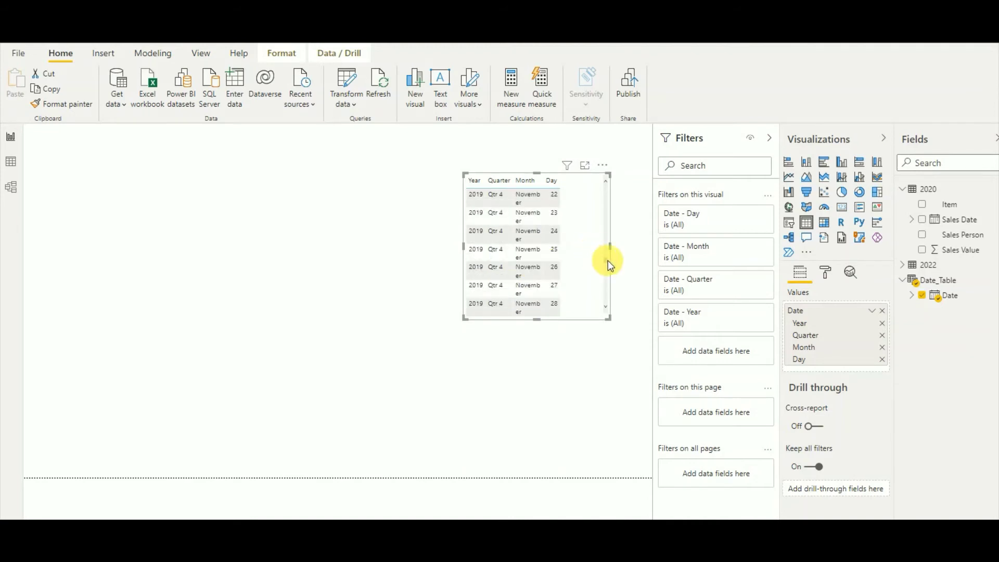
pyautogui.scroll(-15, 598, 284)
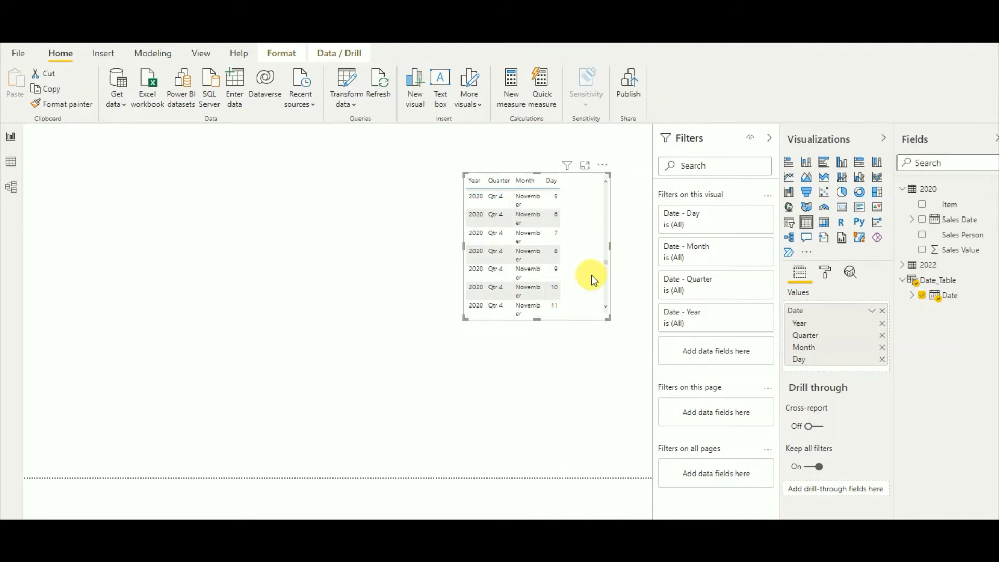
pyautogui.press('Delete')
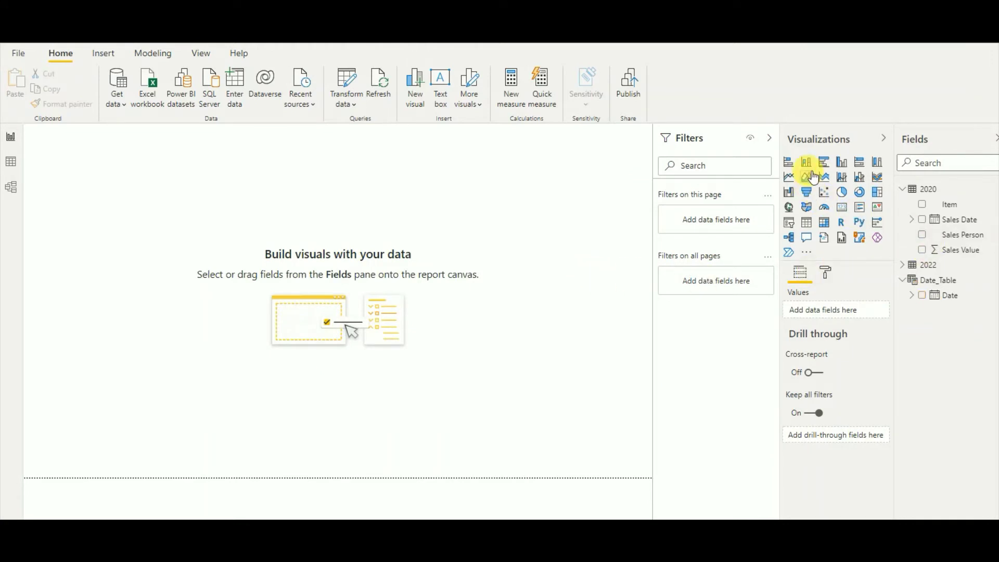
# Insert a stacked column chart on the report canvas and add Date_Table's Date field to it
pyautogui.click(806, 162)
pyautogui.moveTo(145, 155); pyautogui.dragTo(473, 202)
pyautogui.moveTo(953, 305); pyautogui.dragTo(807, 345)
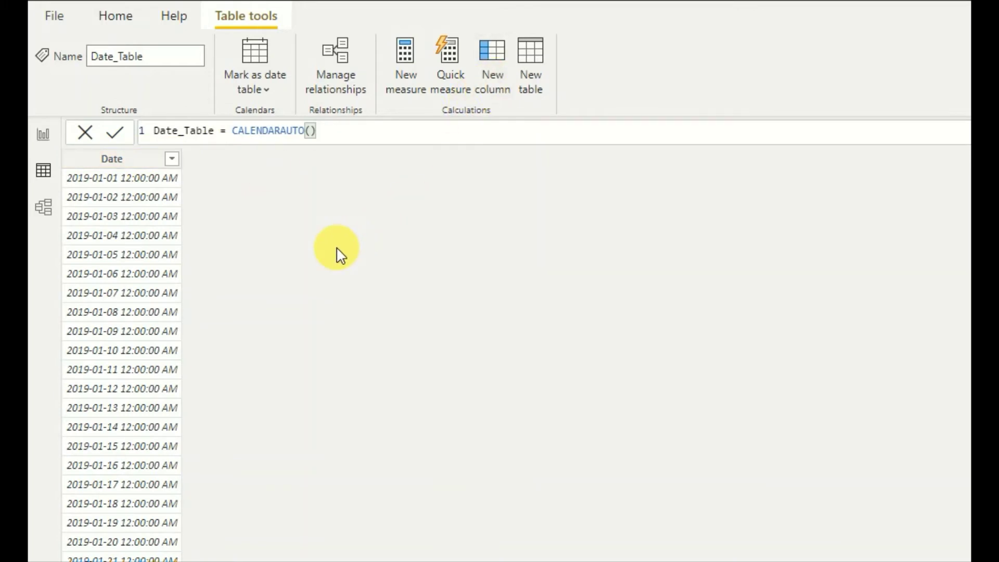
# Add a calculated column to Date_Table with the formula Year = YEAR(Date_Table[Date])
pyautogui.doubleClick(190, 131)
pyautogui.write('Year = ')
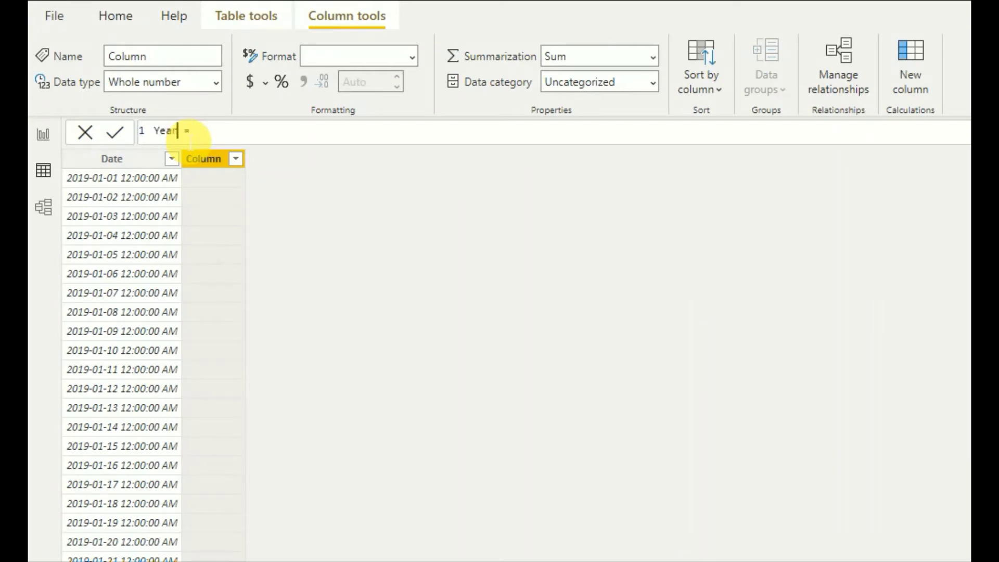
pyautogui.write('YEAR')
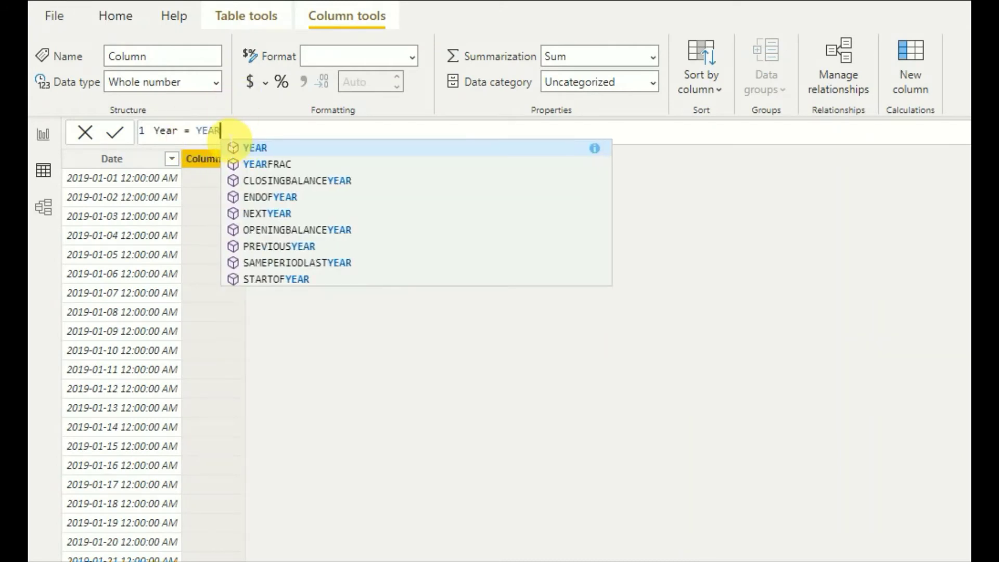
pyautogui.write('(Date_Tab')
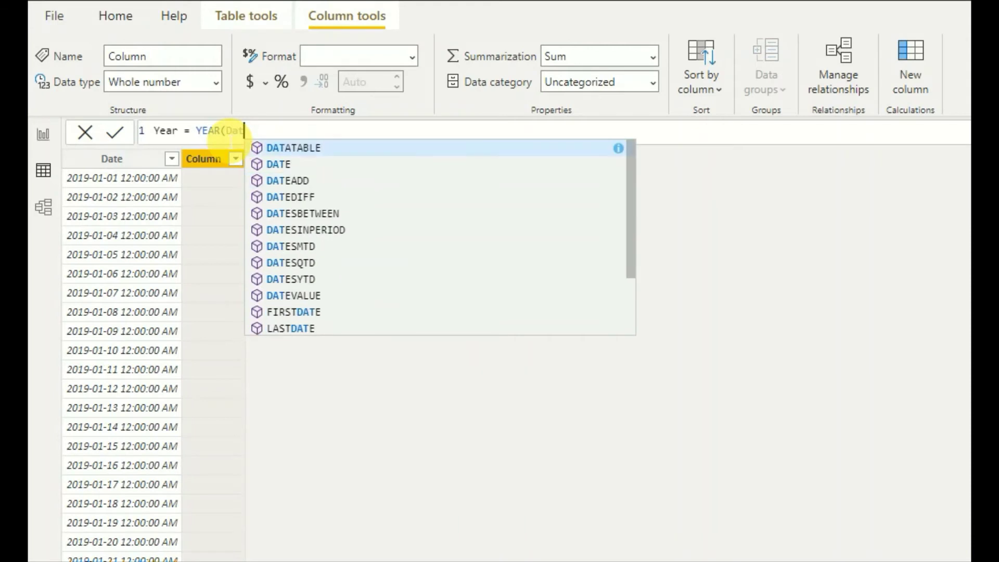
pyautogui.press('Down')
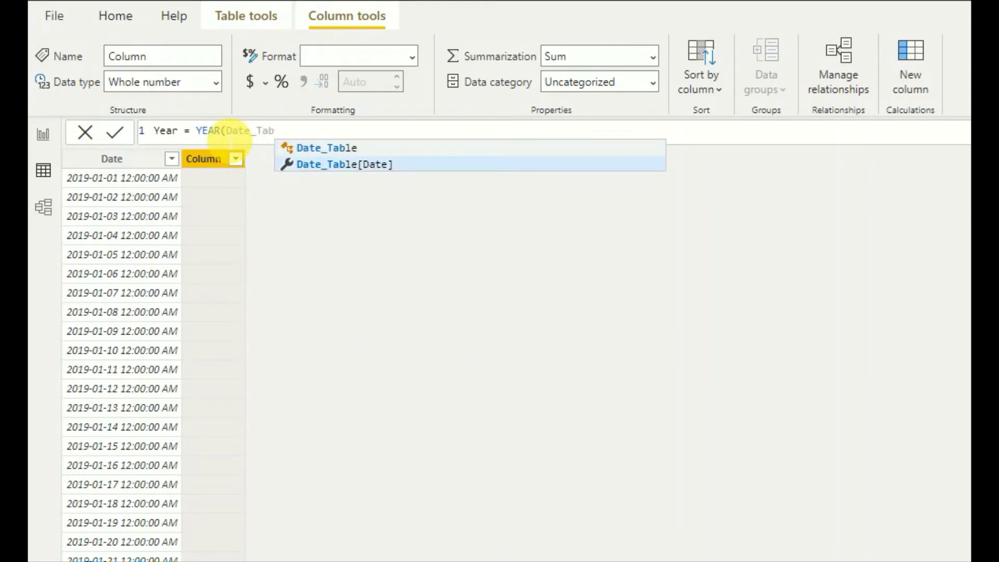
pyautogui.press('Tab')
pyautogui.write(')')
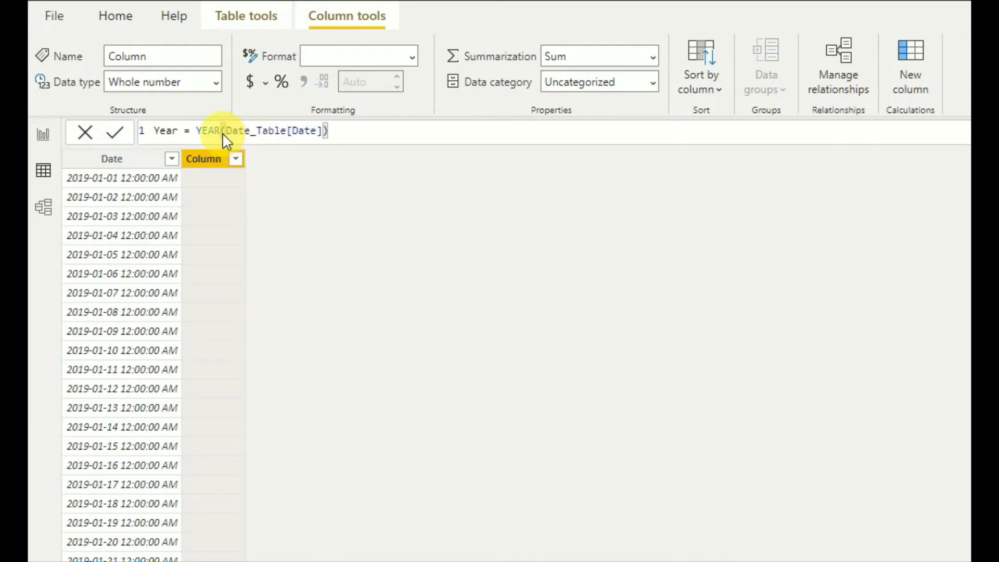
pyautogui.press('Return')
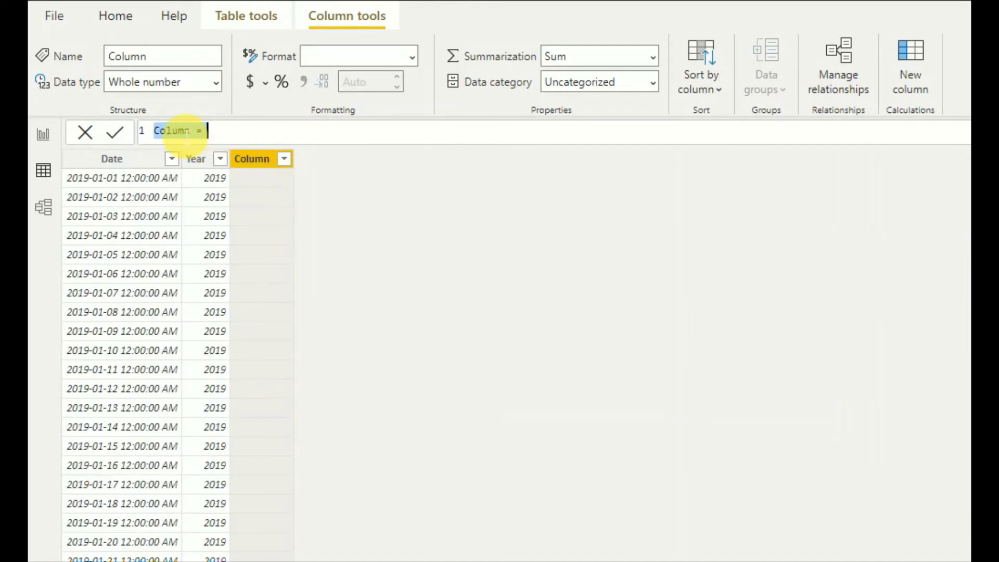
# Define the new calculated column in Date_Table with the formula Month = MONTH(Date_Table[Date])
pyautogui.write('Month')
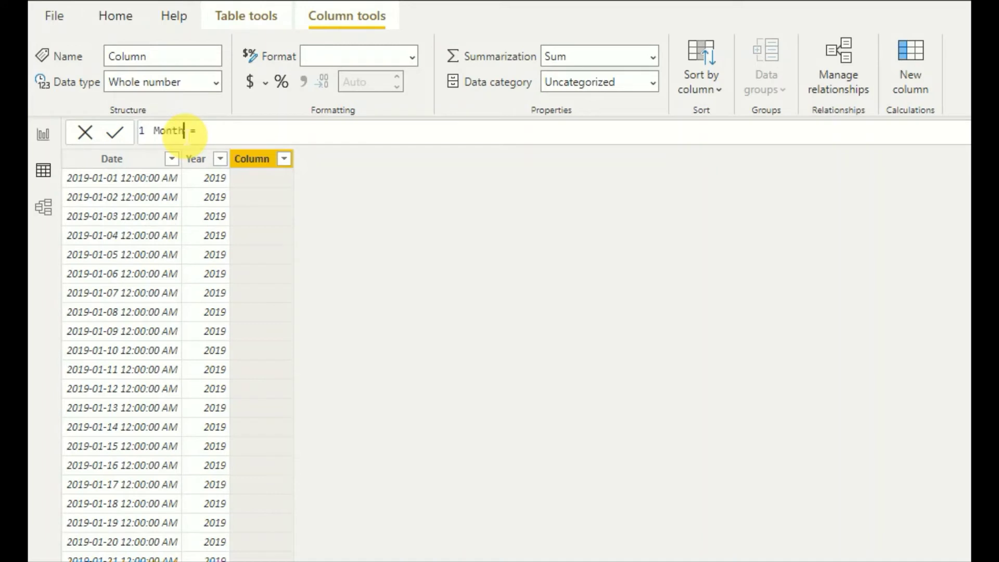
pyautogui.click(224, 134)
pyautogui.write('MONTH(')
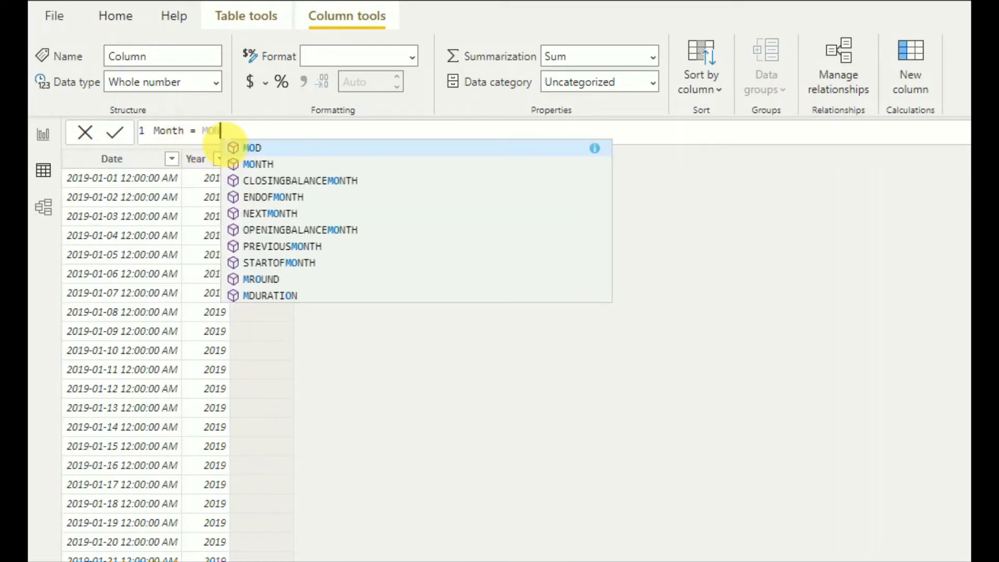
pyautogui.write('date_')
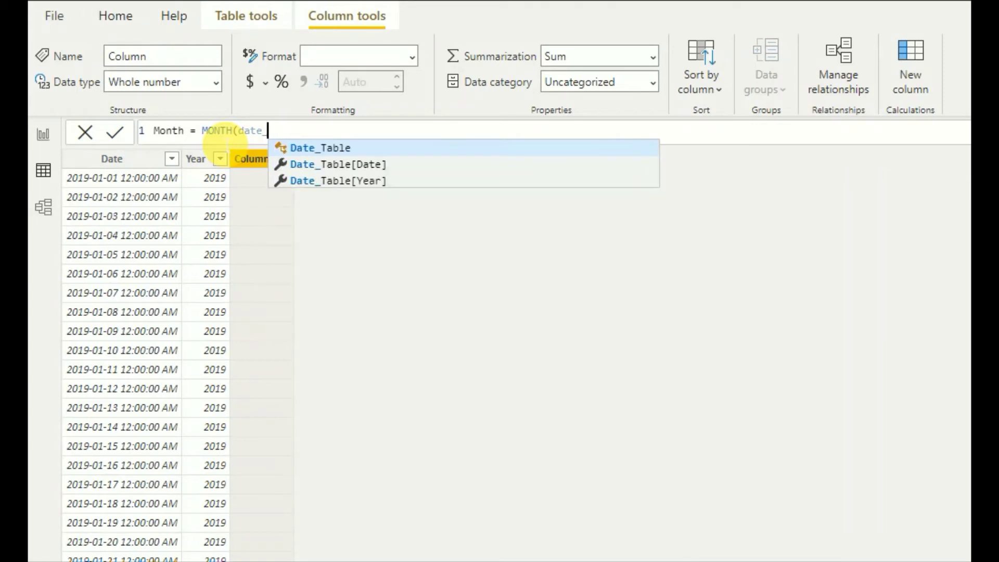
pyautogui.write('Tab')
pyautogui.press('Down')
pyautogui.press('Down')
pyautogui.press('Up')
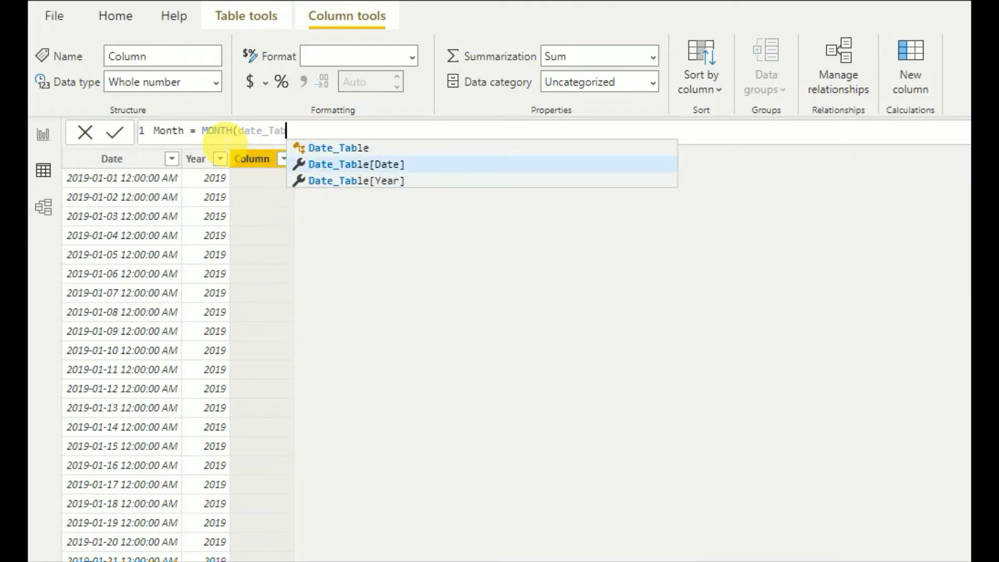
pyautogui.press('Tab')
pyautogui.write(')')
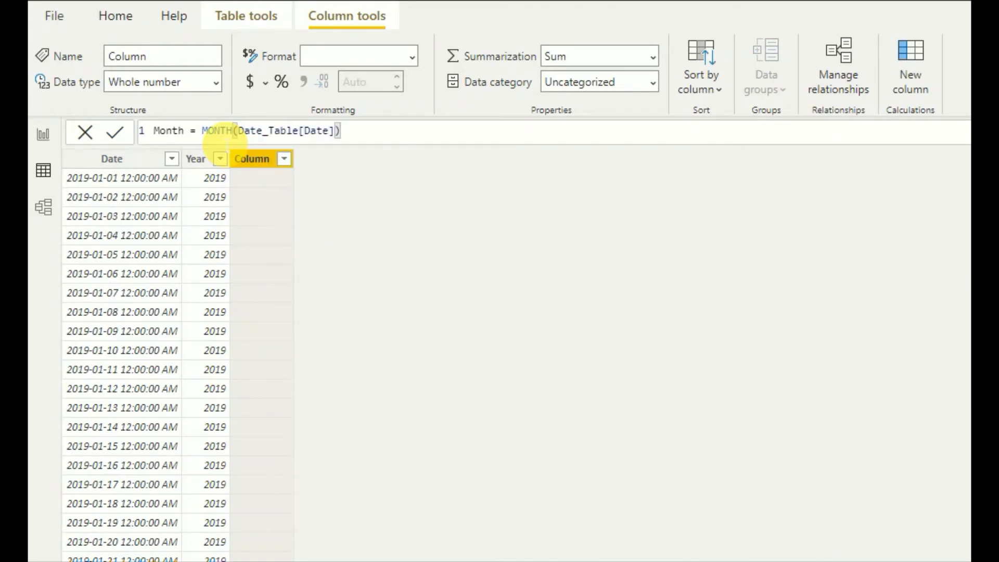
pyautogui.press('Return')
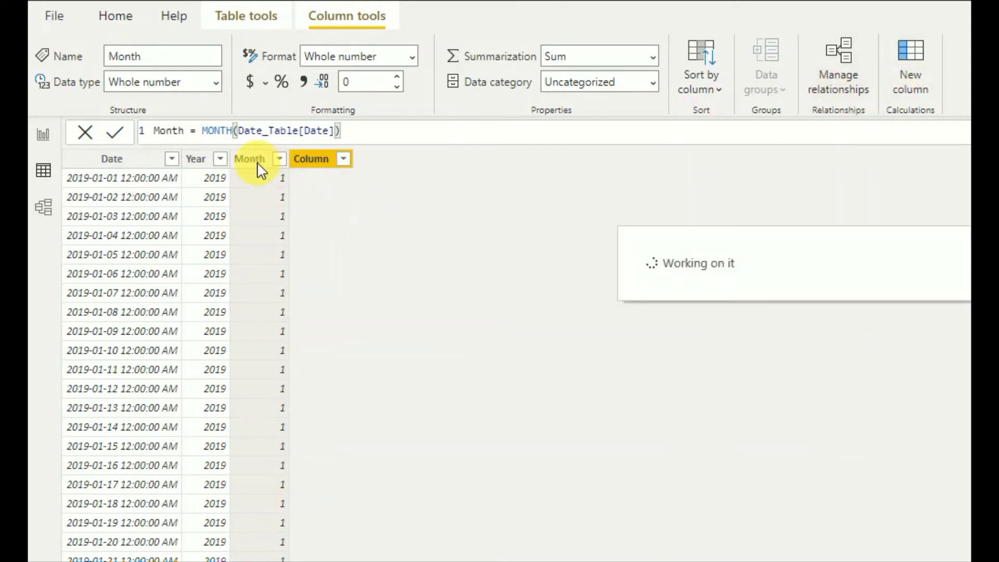
# Name the new Date_Table column WeekNum and begin its formula with the WEEKNUM function
pyautogui.write('WeekNum =')
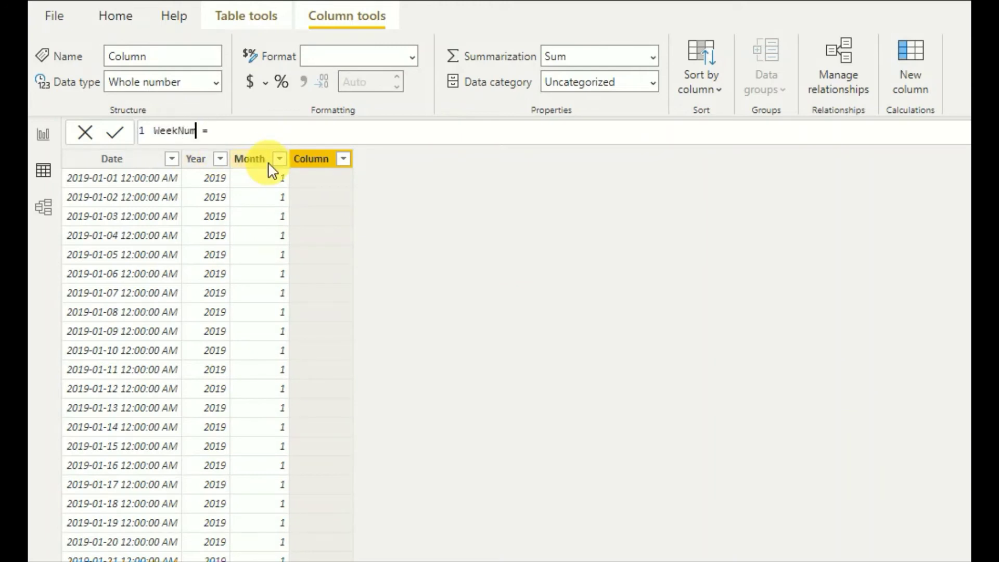
pyautogui.click(251, 137)
pyautogui.write('WEEK')
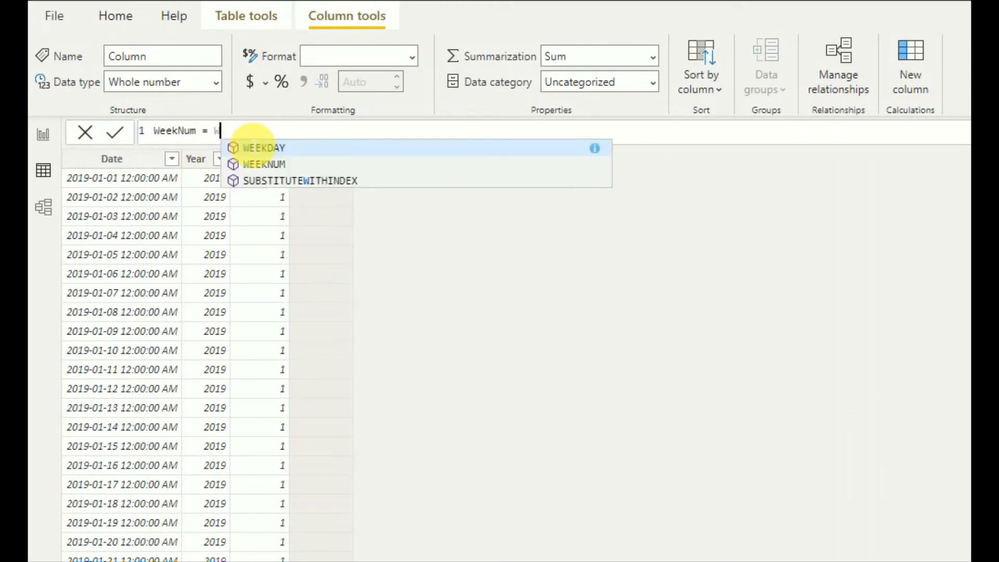
pyautogui.press('Tab')
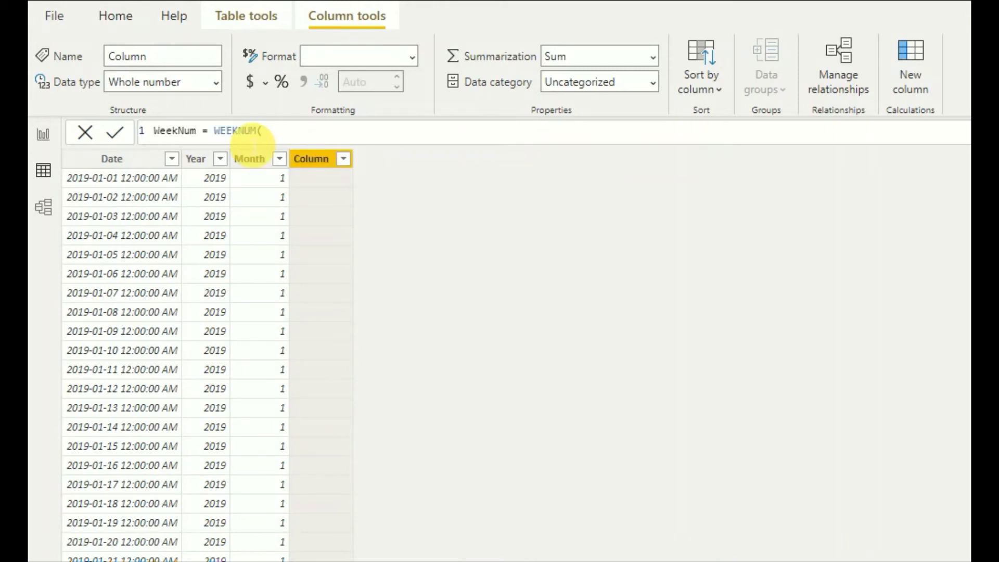
pyautogui.write('DAte')
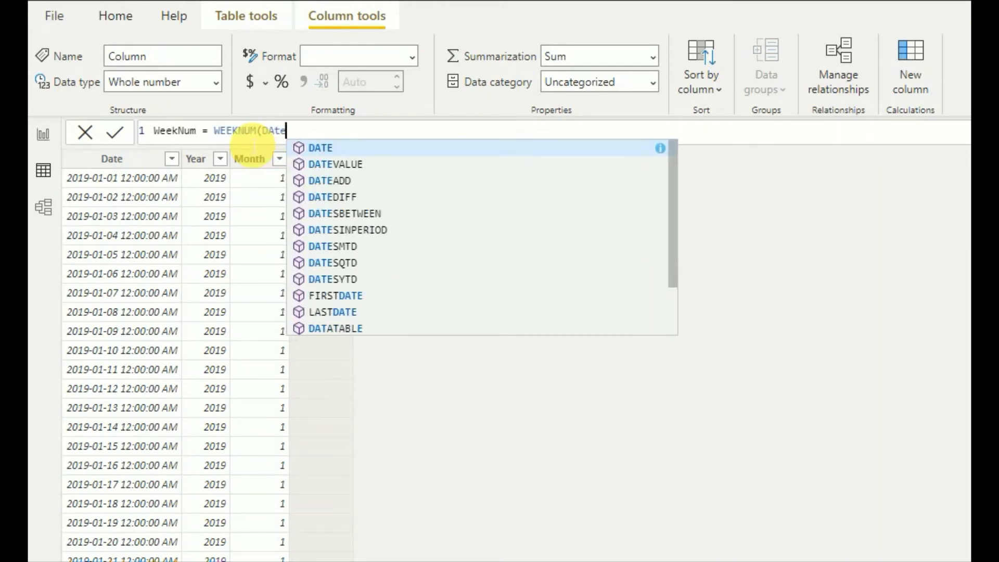
pyautogui.write('_Tab')
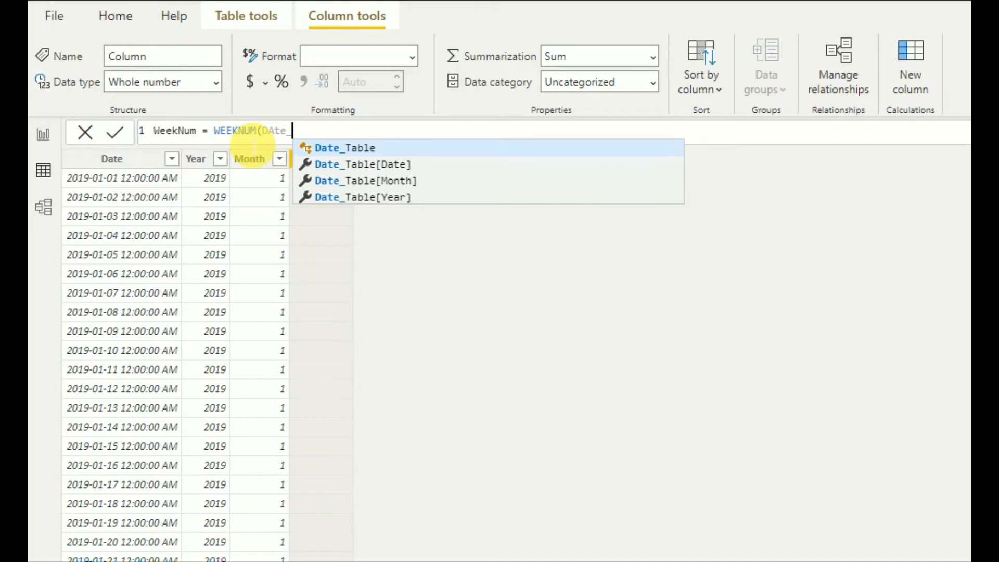
pyautogui.hotkey('shift', 'Return')
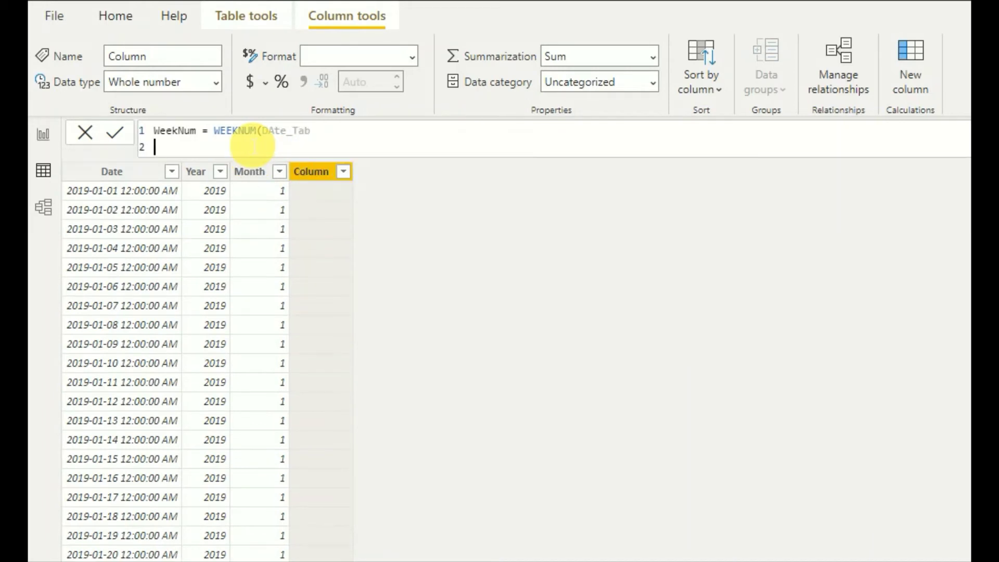
pyautogui.press('BackSpace')
pyautogui.press('BackSpace')
pyautogui.press('BackSpace')
pyautogui.press('BackSpace')
pyautogui.press('BackSpace')
pyautogui.press('BackSpace')
pyautogui.press('BackSpace')
pyautogui.press('BackSpace')
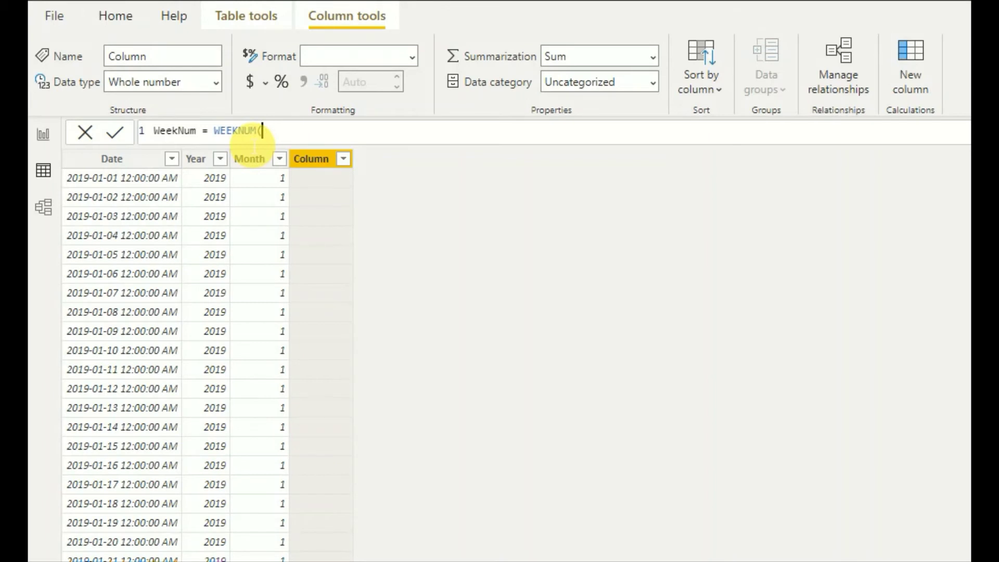
# Complete the WeekNum formula with Date_Table[Date] as the WEEKNUM argument and look through the week numbers
pyautogui.write('ate_Tabe')
pyautogui.press('Down')
pyautogui.press('Down')
pyautogui.press('Down')
pyautogui.press('Up')
pyautogui.press('Up')
pyautogui.press('Tab')
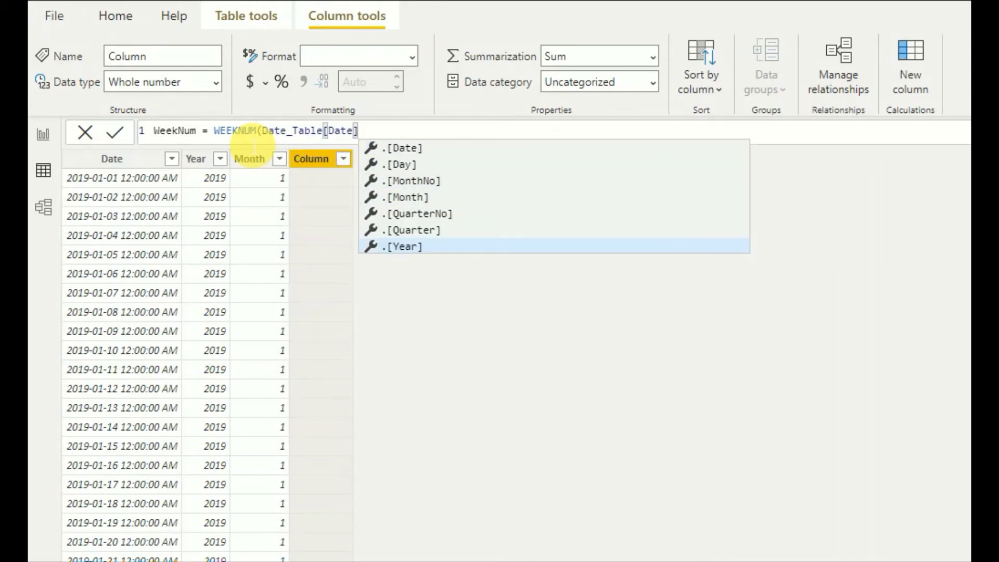
pyautogui.write(')')
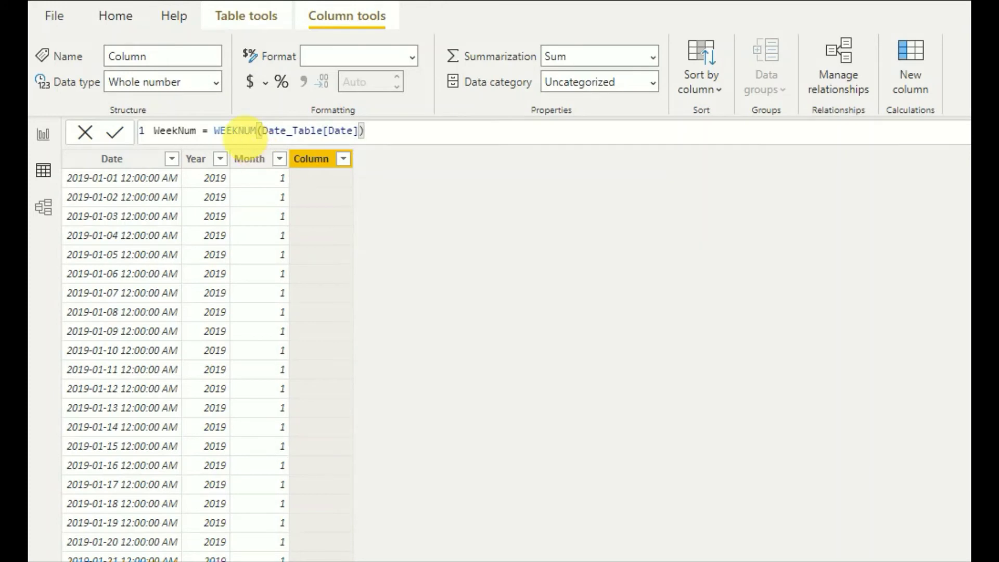
pyautogui.press('Return')
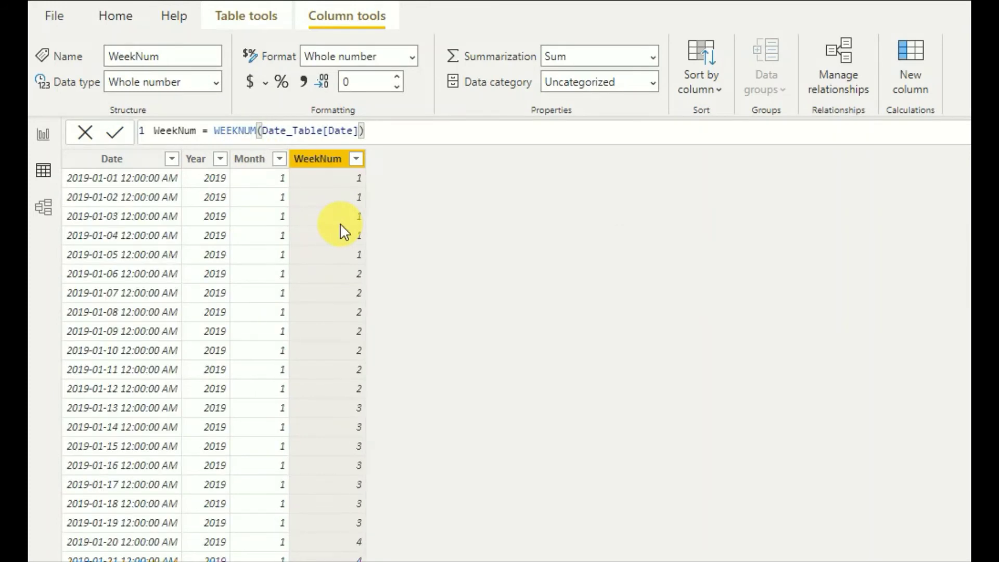
pyautogui.scroll(-20, 341, 229)
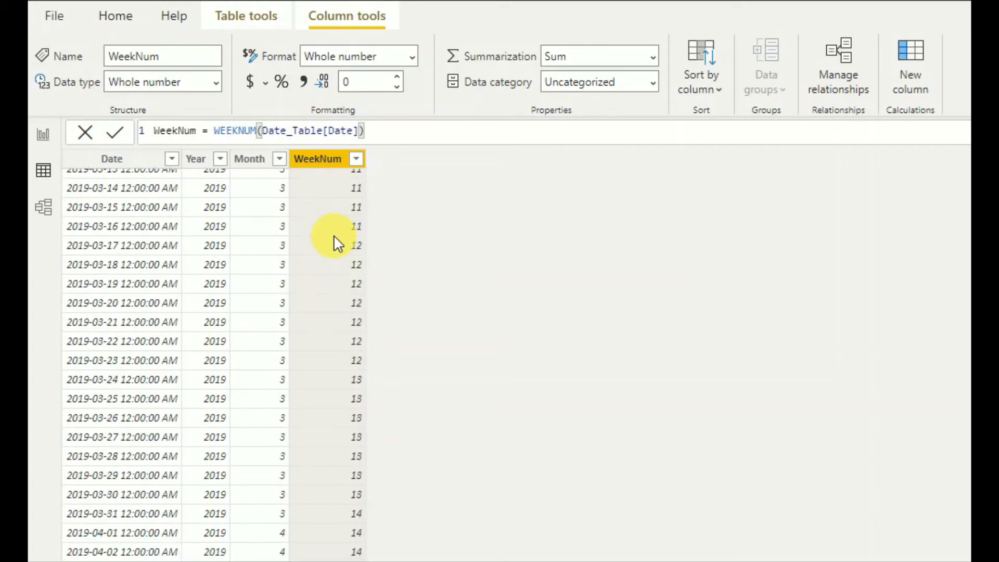
pyautogui.scroll(20, 334, 237)
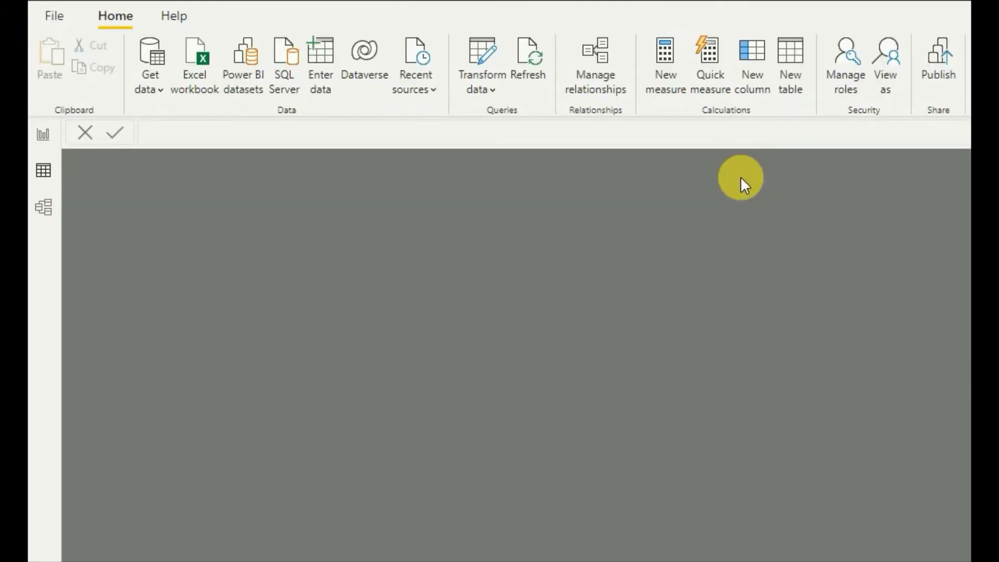
# Create a new calculated table named Date_Table and begin its formula with ADDCOLUMNS( and CALENDARAUTO() as the base table
pyautogui.click(790, 80)
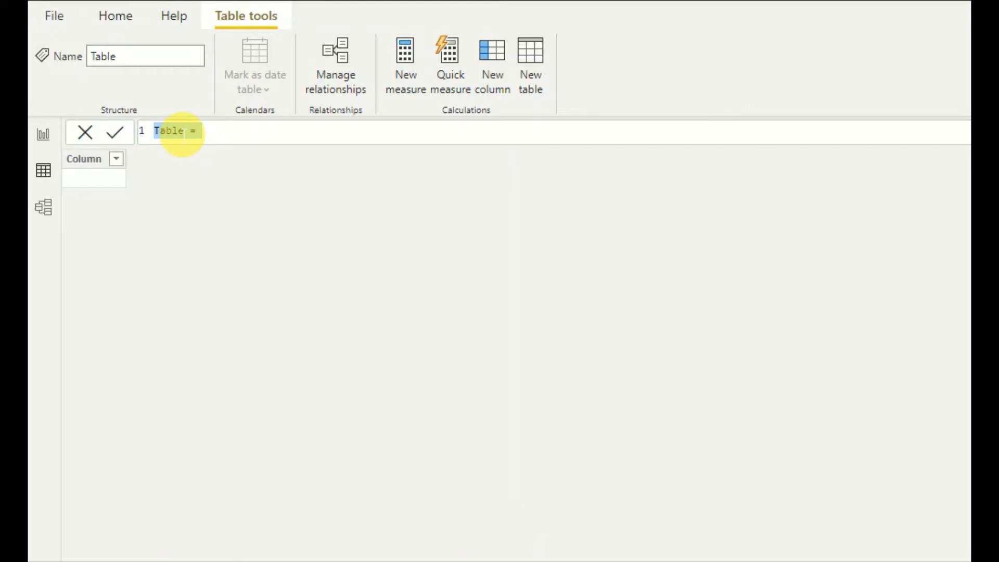
pyautogui.write('Date_')
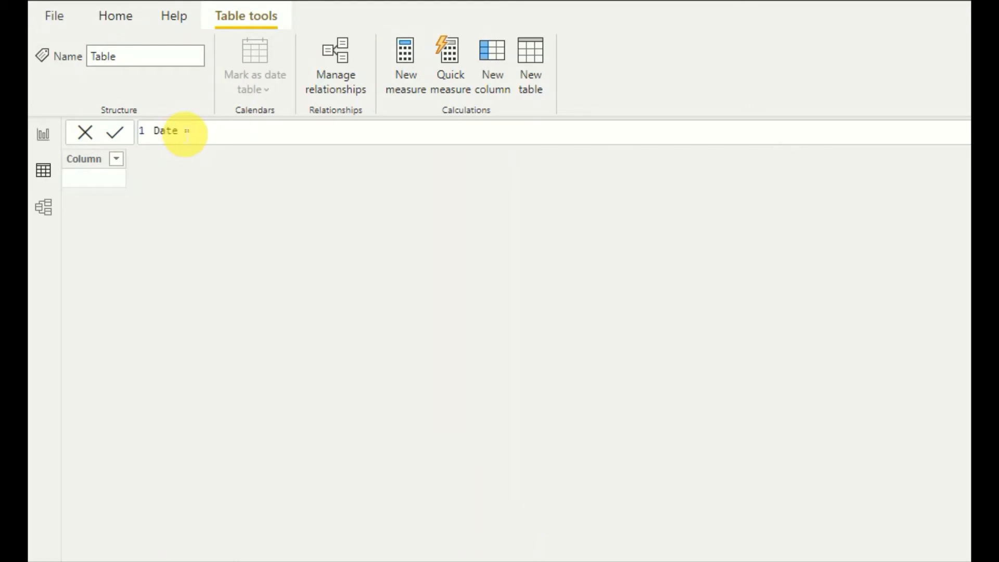
pyautogui.write('Table = ')
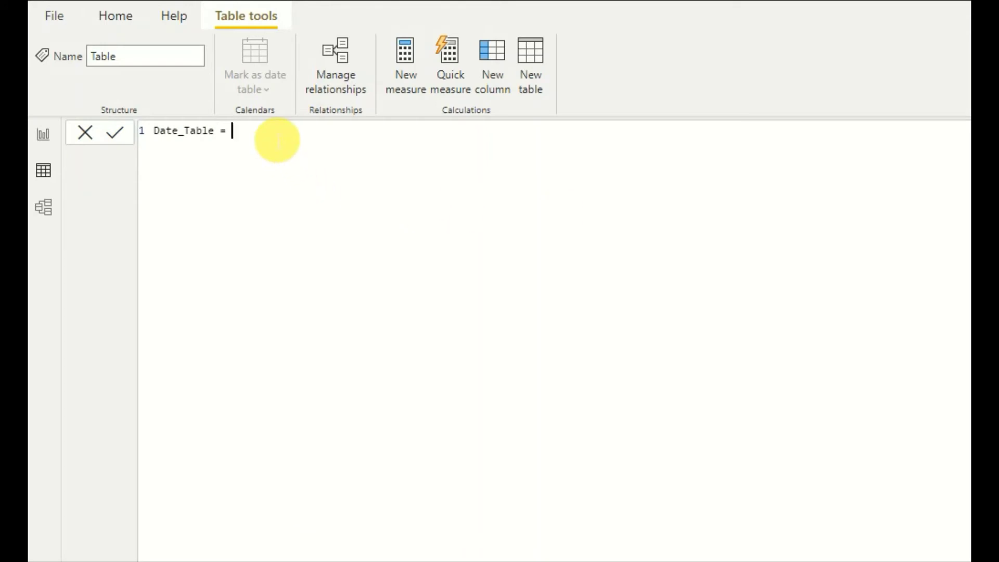
pyautogui.write('ADD')
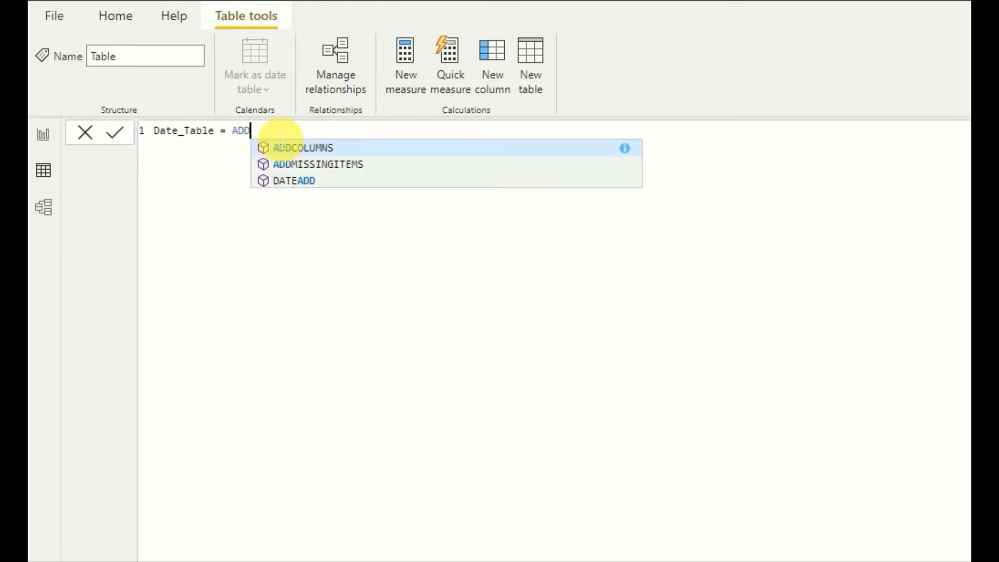
pyautogui.press('Tab')
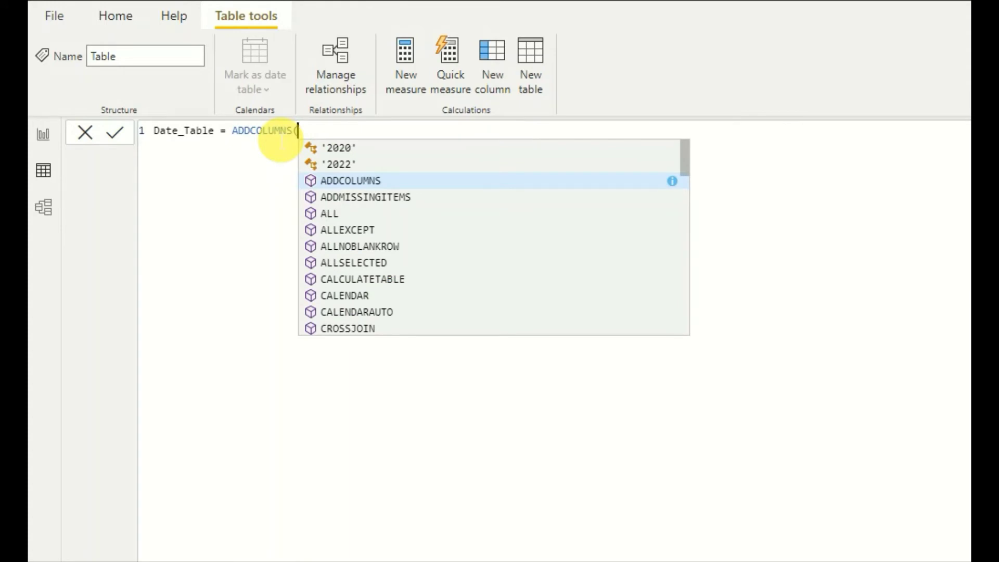
pyautogui.hotkey('shift', 'Return')
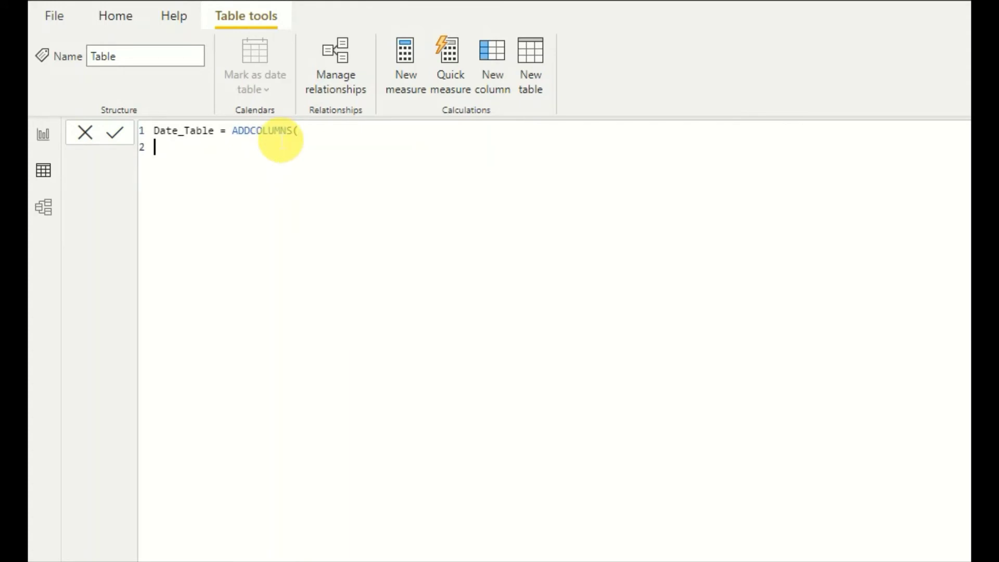
pyautogui.write('CALE')
pyautogui.press('Down')
pyautogui.press('Tab')
pyautogui.write(')')
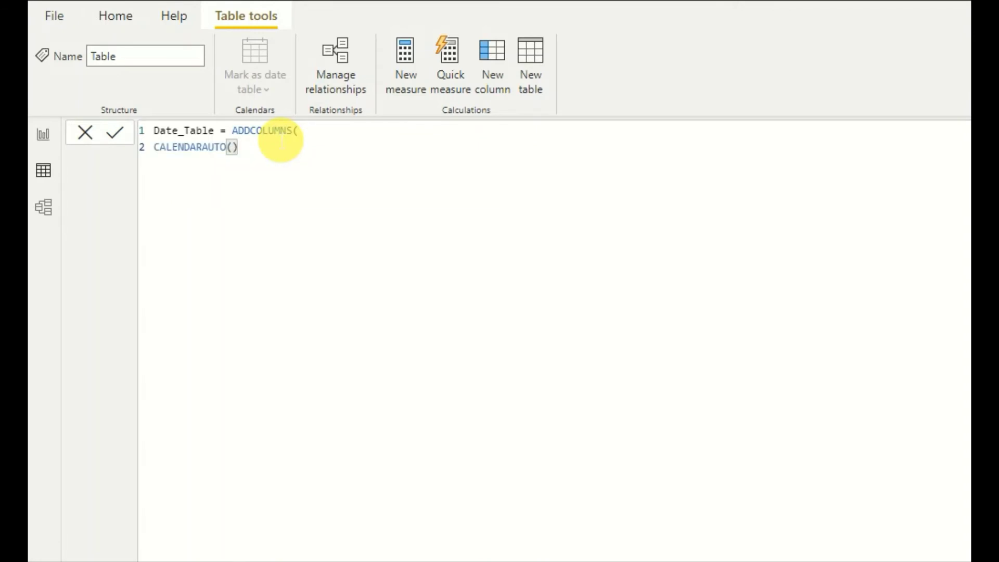
pyautogui.write(',')
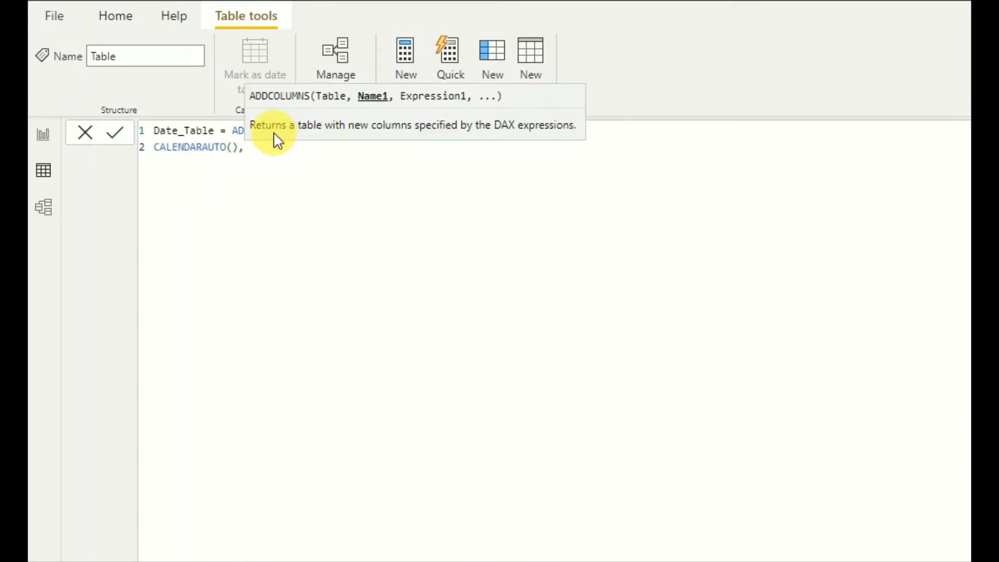
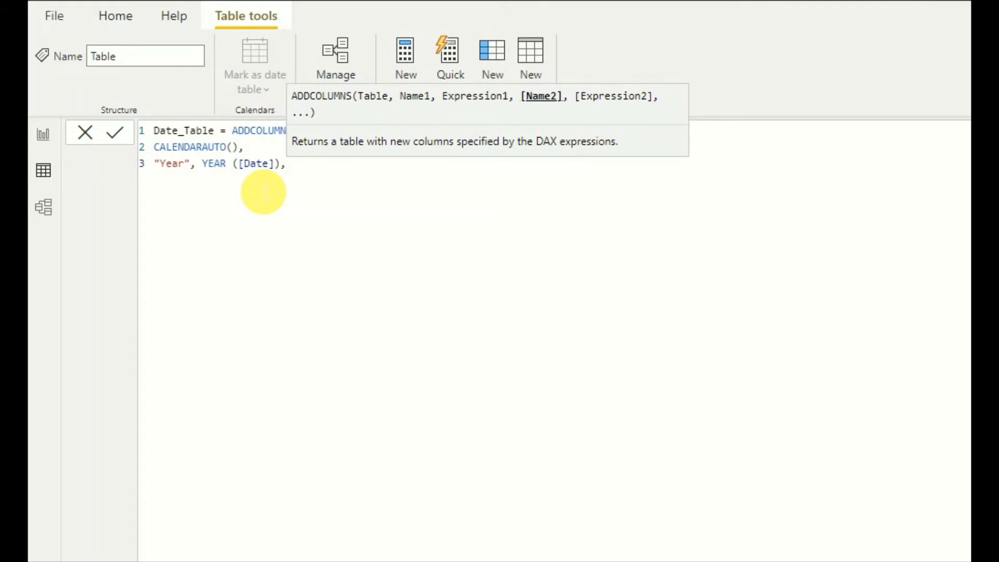
# Add a column named "Quater" to the ADDCOLUMNS formula and begin its expression with "Q" &
pyautogui.hotkey('shift', 'Return')
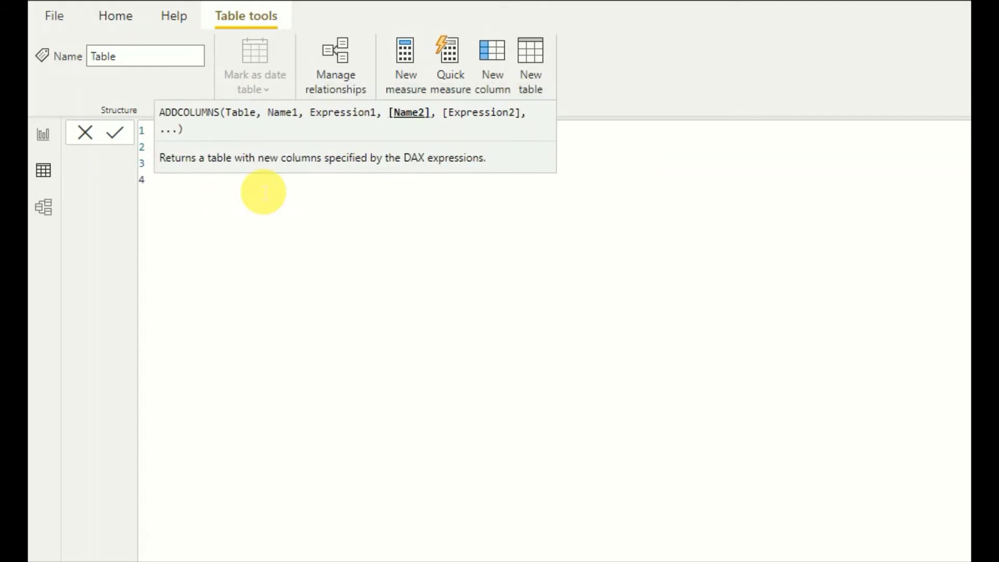
pyautogui.write('"Qu')
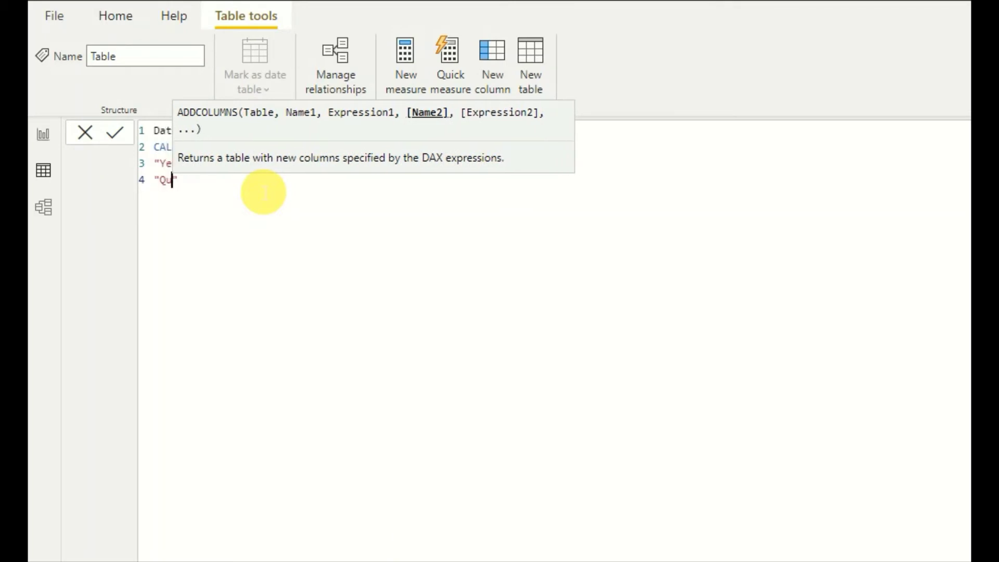
pyautogui.write('ater')
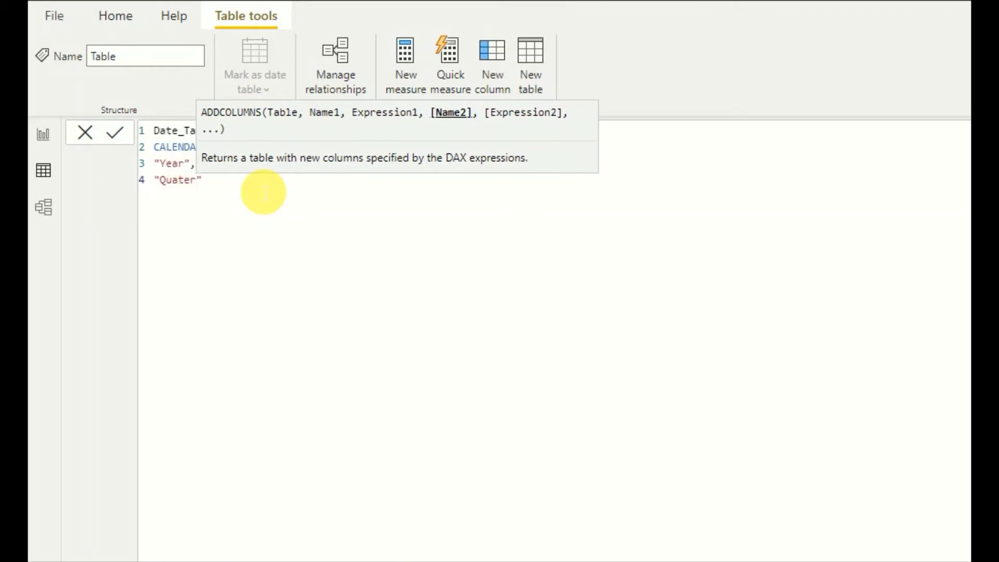
pyautogui.write('", ')
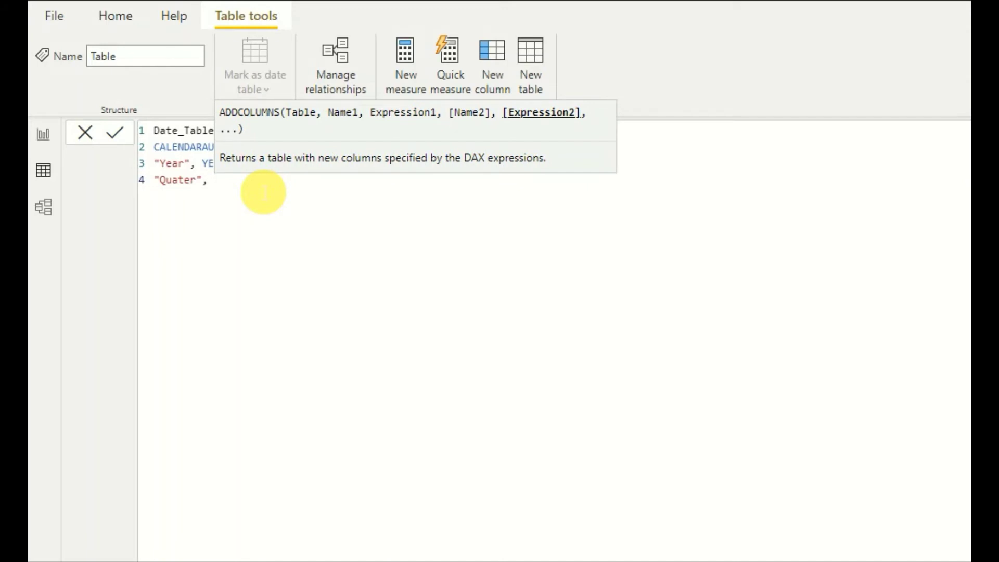
pyautogui.write('""')
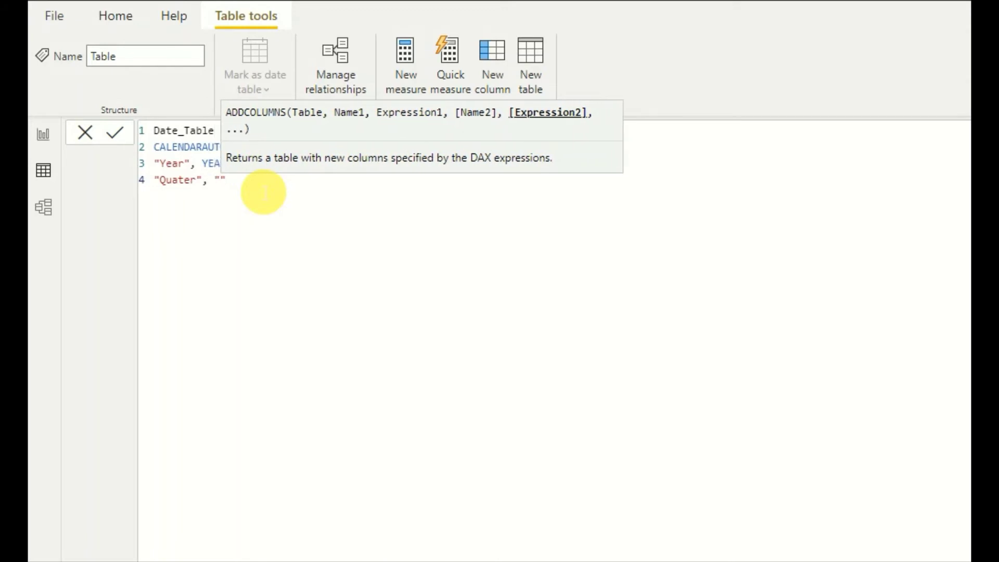
pyautogui.write('Q')
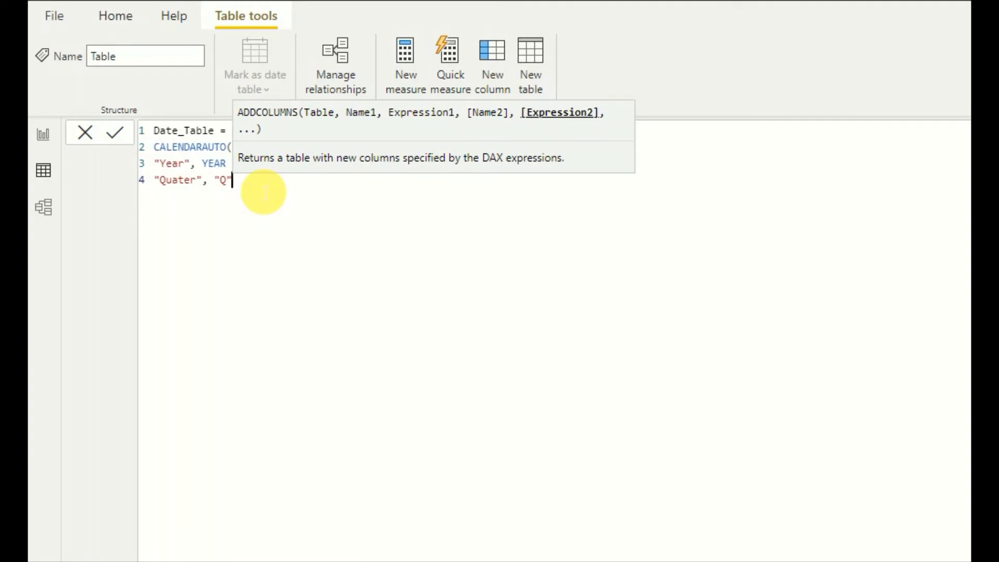
pyautogui.write(' & ')
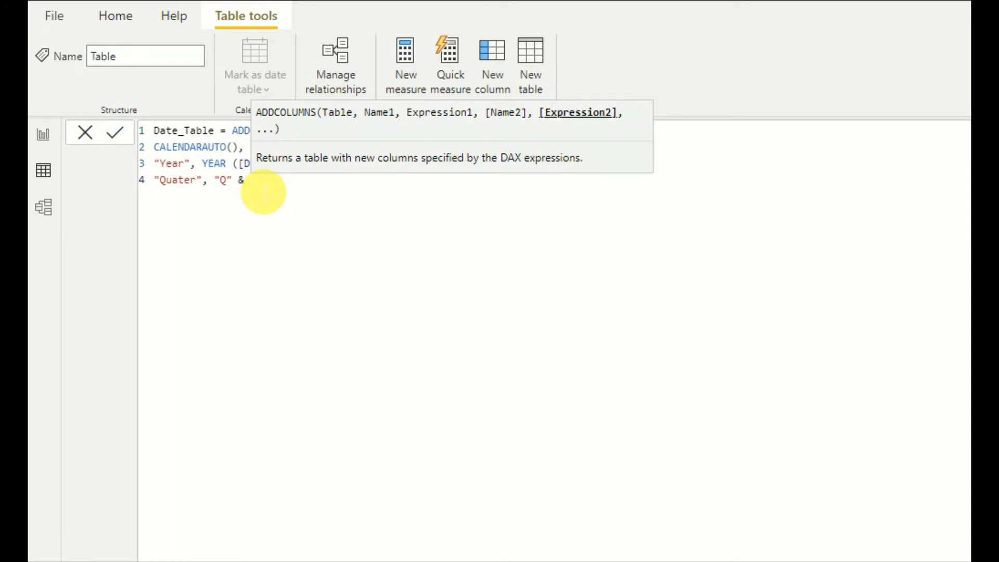
# Complete the "Quater" expression by appending QUARTER([Date]) and a separating comma
pyautogui.write('qu')
pyautogui.press('Tab')
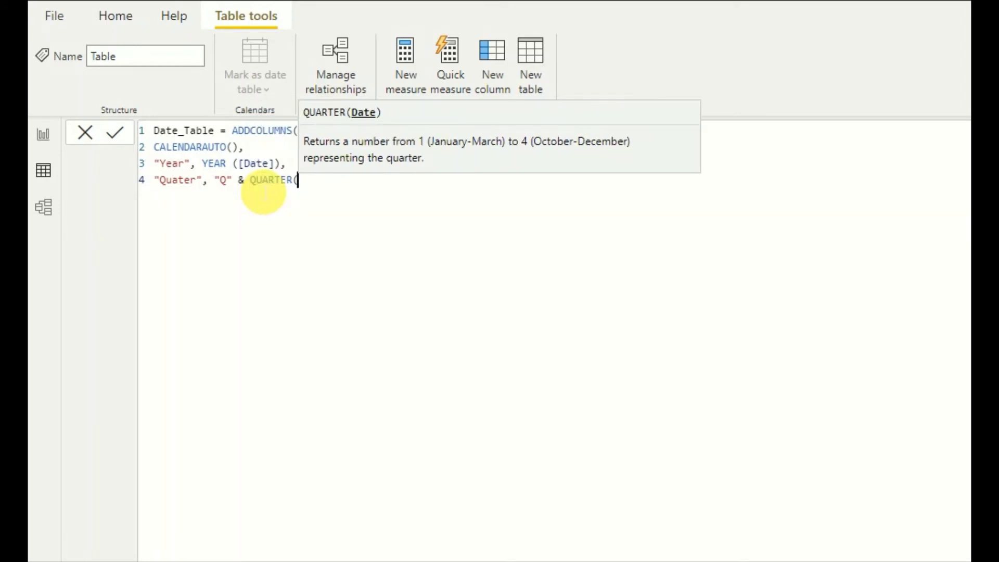
pyautogui.write('[DAte')
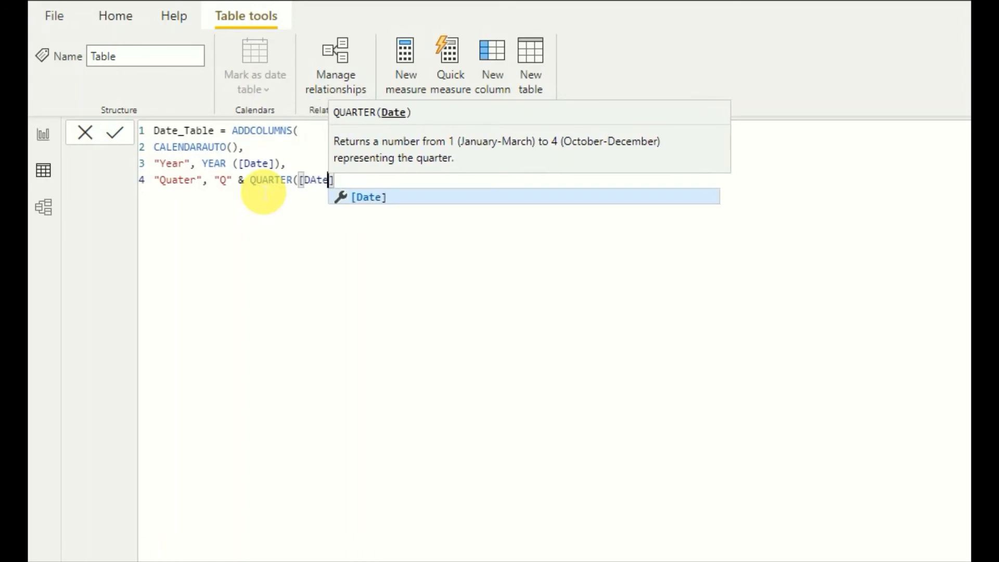
pyautogui.press('BackSpace')
pyautogui.press('BackSpace')
pyautogui.press('BackSpace')
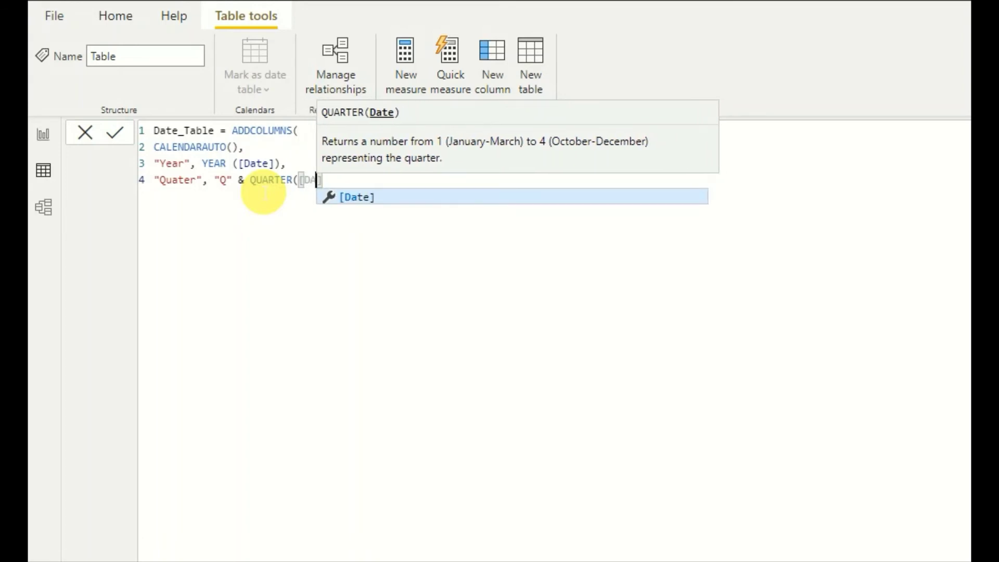
pyautogui.write('ate')
pyautogui.press('Tab')
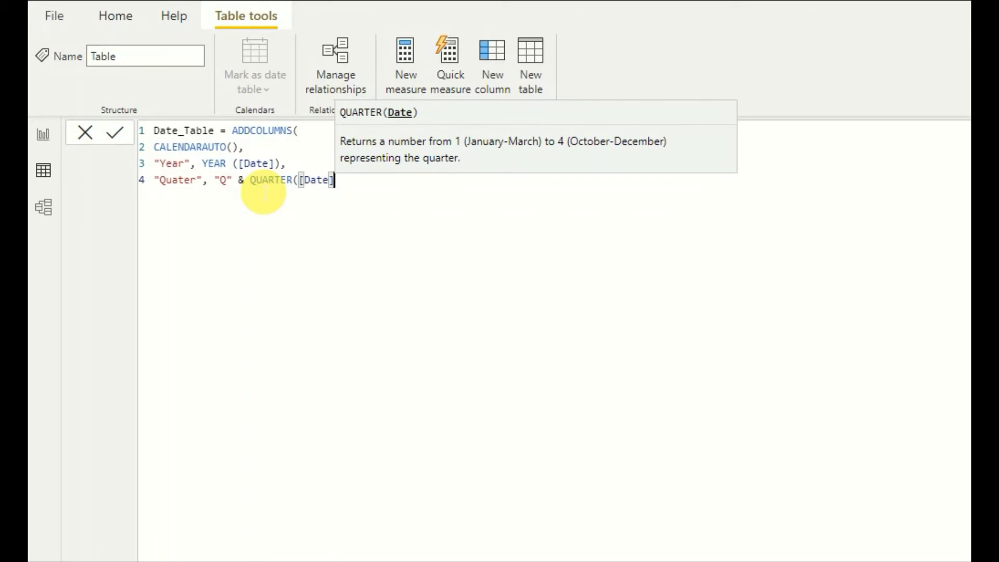
pyautogui.write(')')
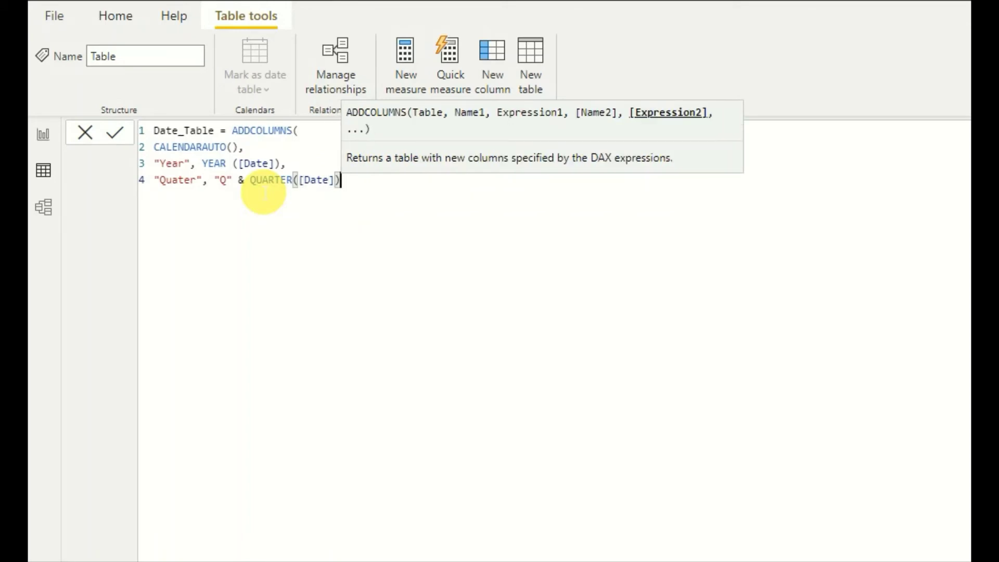
pyautogui.write(',')
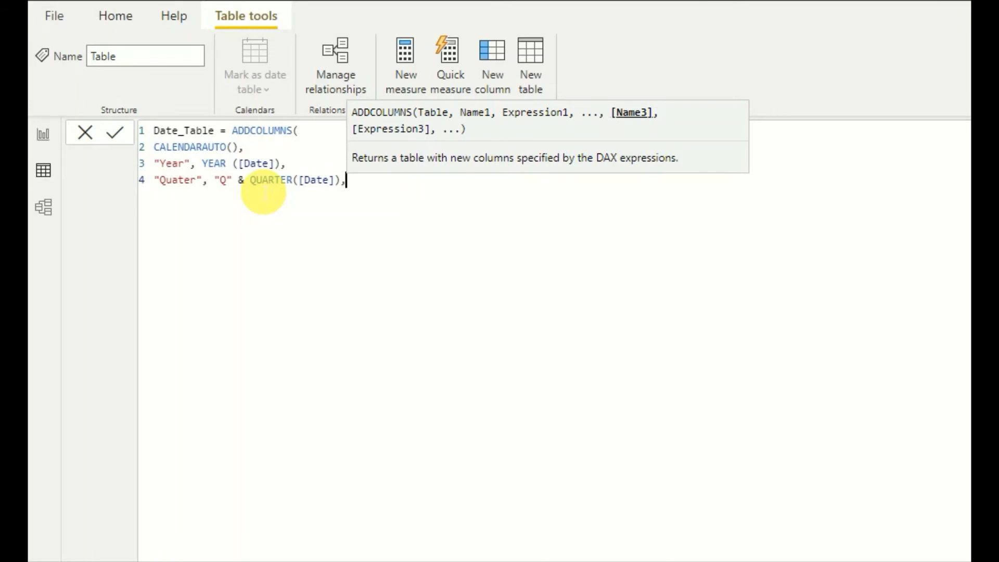
# Add a column named "Month" on a new line of the formula and begin its expression with the FORMAT function
pyautogui.hotkey('shift', 'Return')
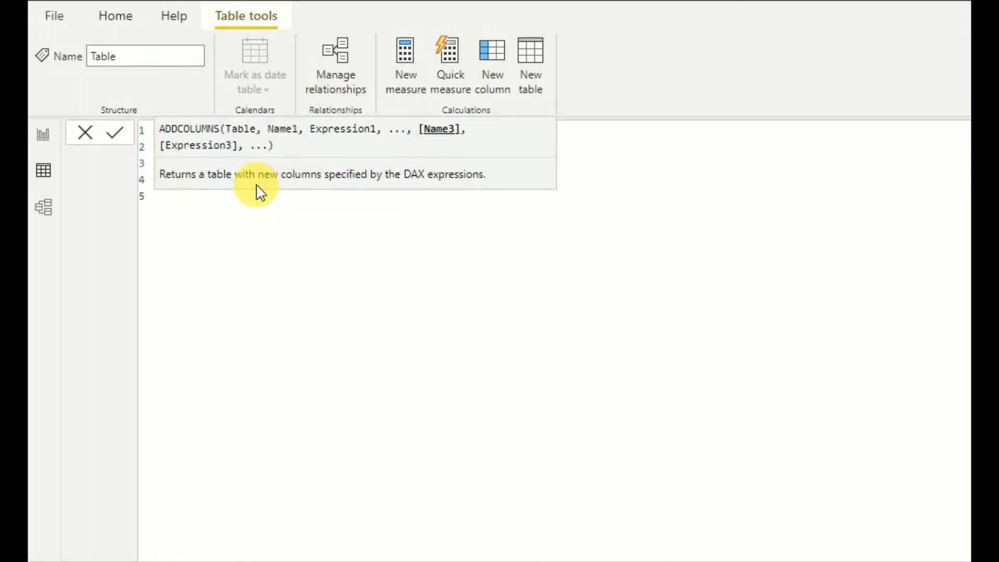
pyautogui.write('"')
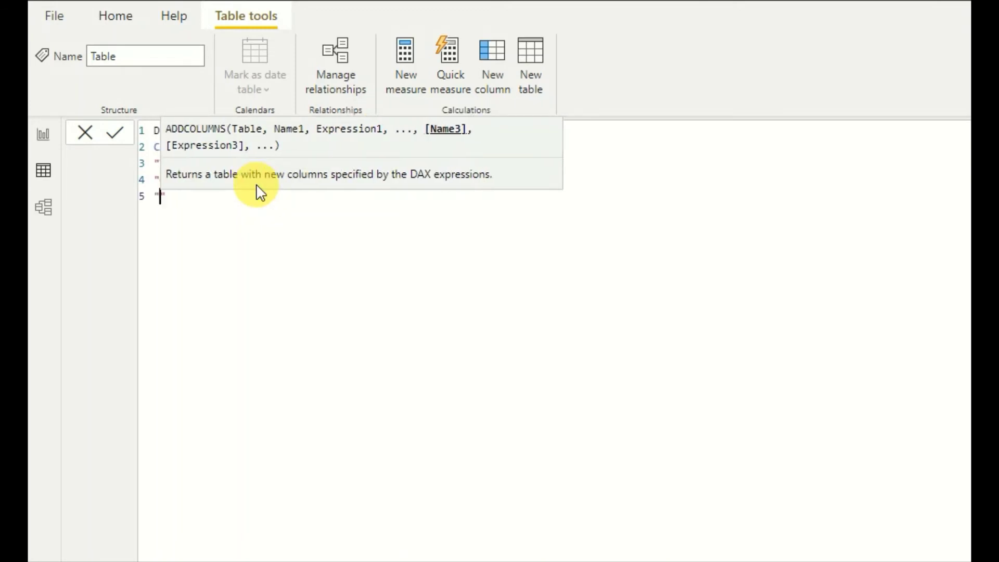
pyautogui.write('Month", ')
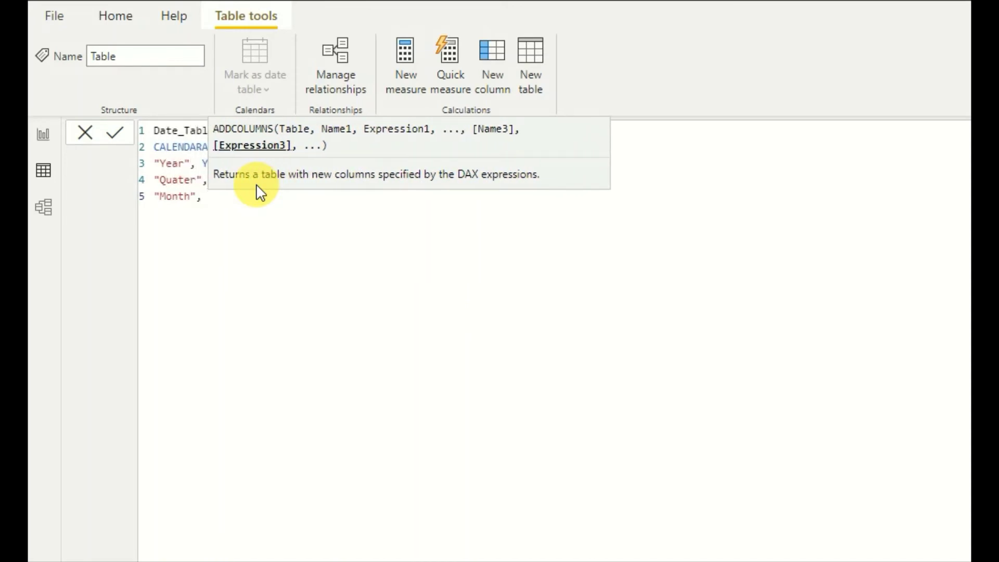
pyautogui.write('FOR')
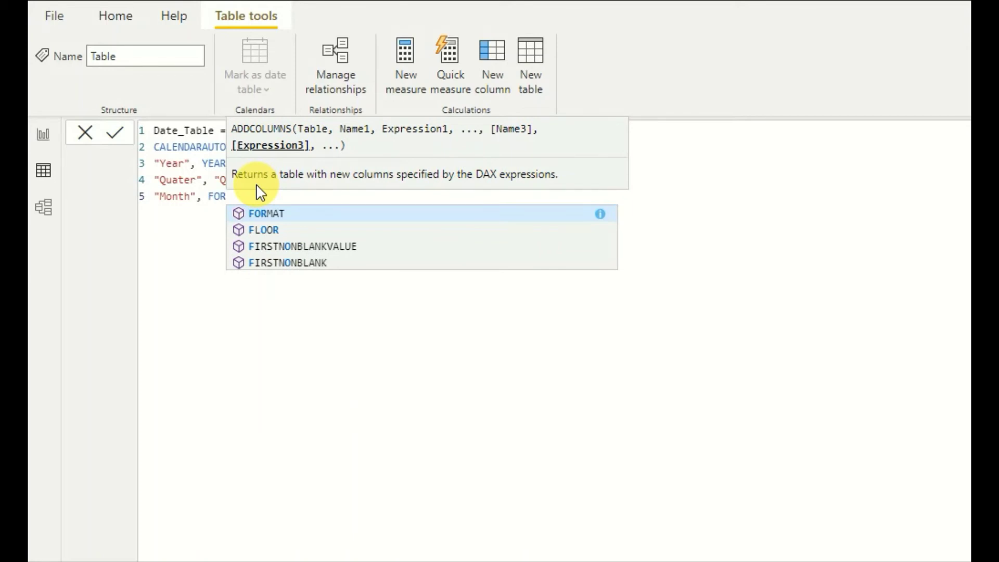
pyautogui.press('Tab')
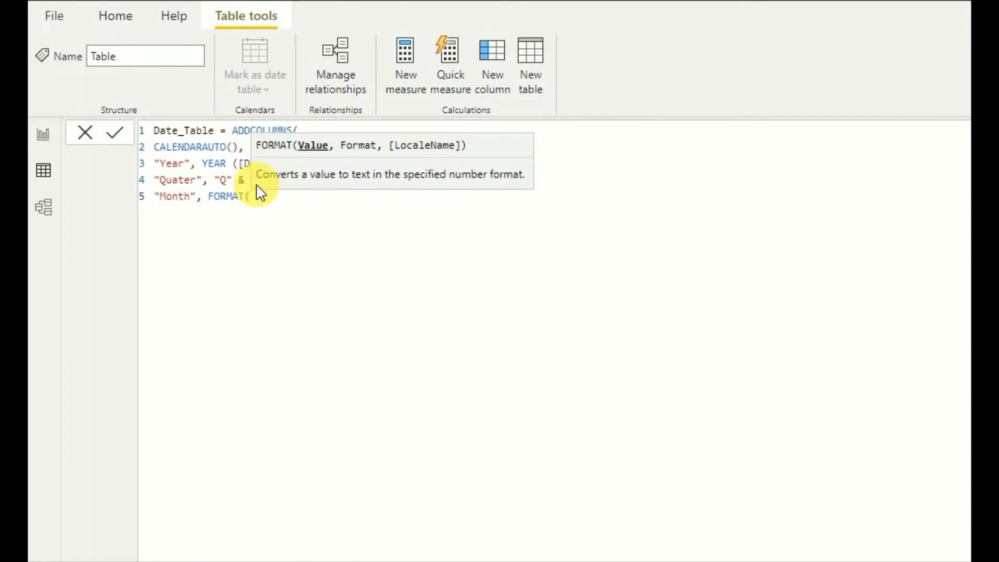
# Complete the "Month" expression with [Date] as the FORMAT value and "mmmm" as the format
pyautogui.write('(')
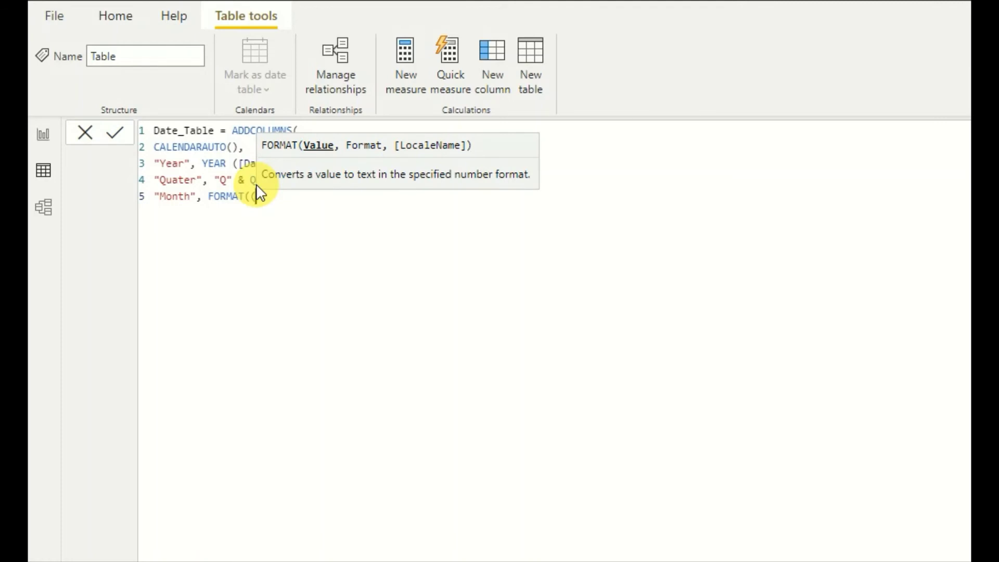
pyautogui.press('BackSpace')
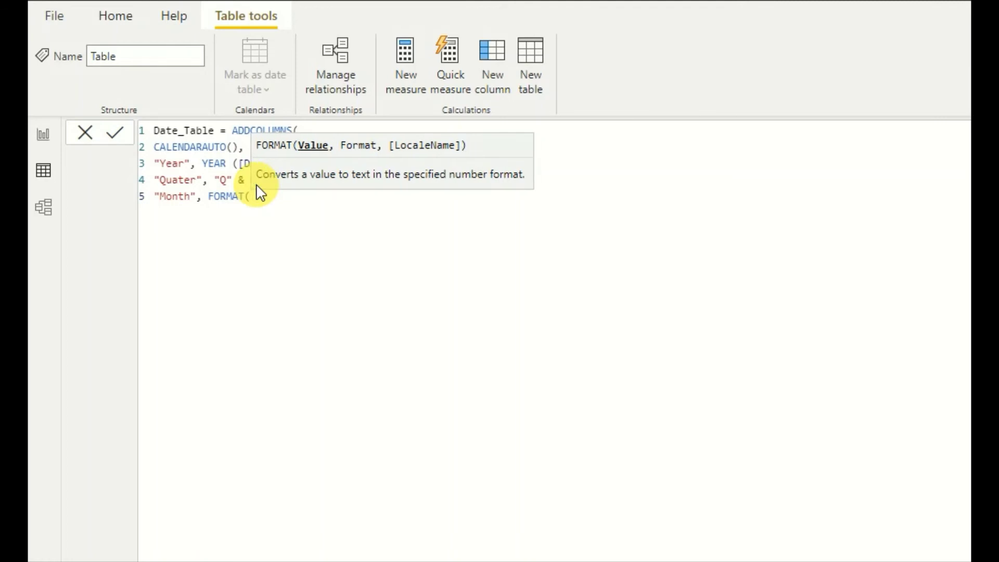
pyautogui.write('[D')
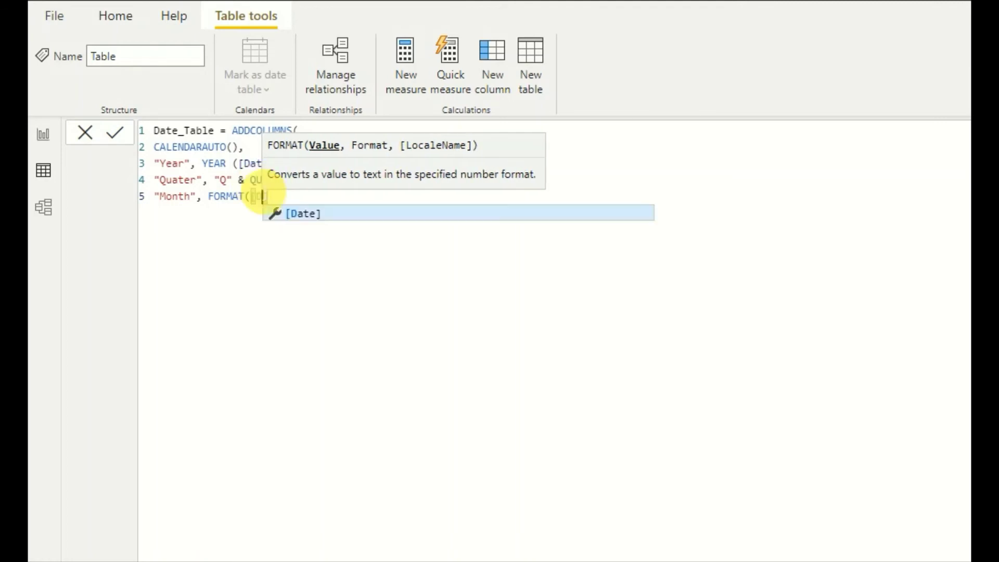
pyautogui.write('ate')
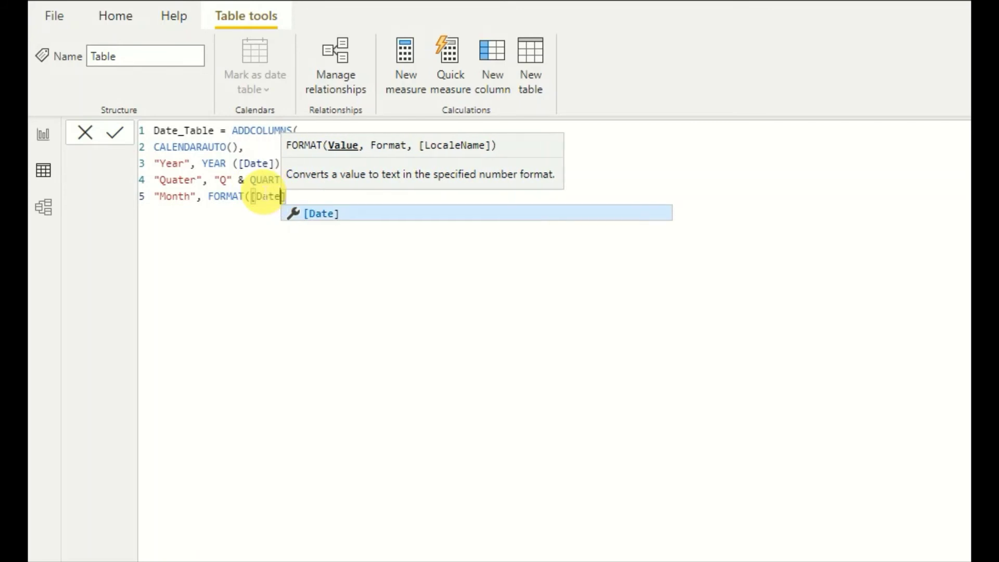
pyautogui.write('], ')
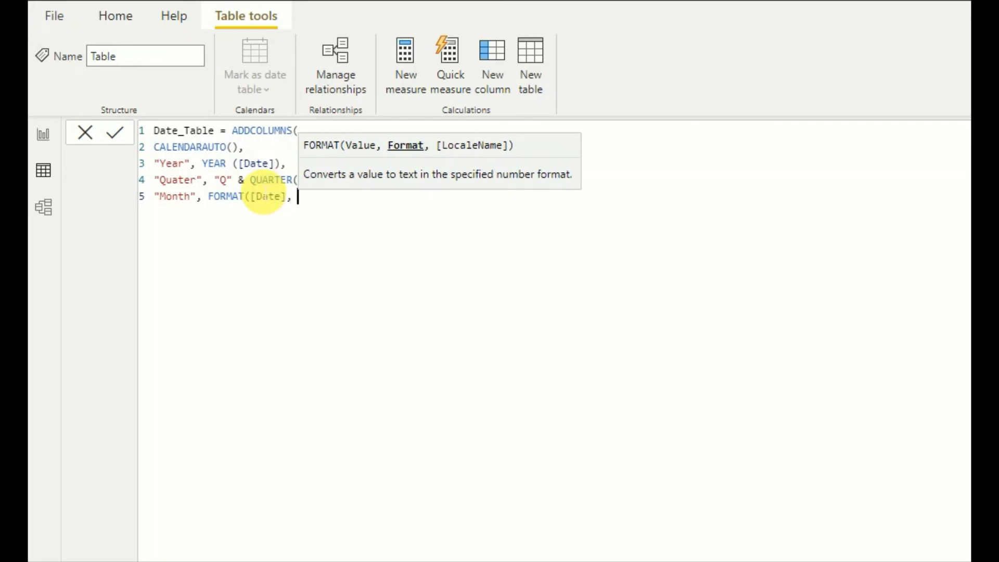
pyautogui.write('"mmmm')
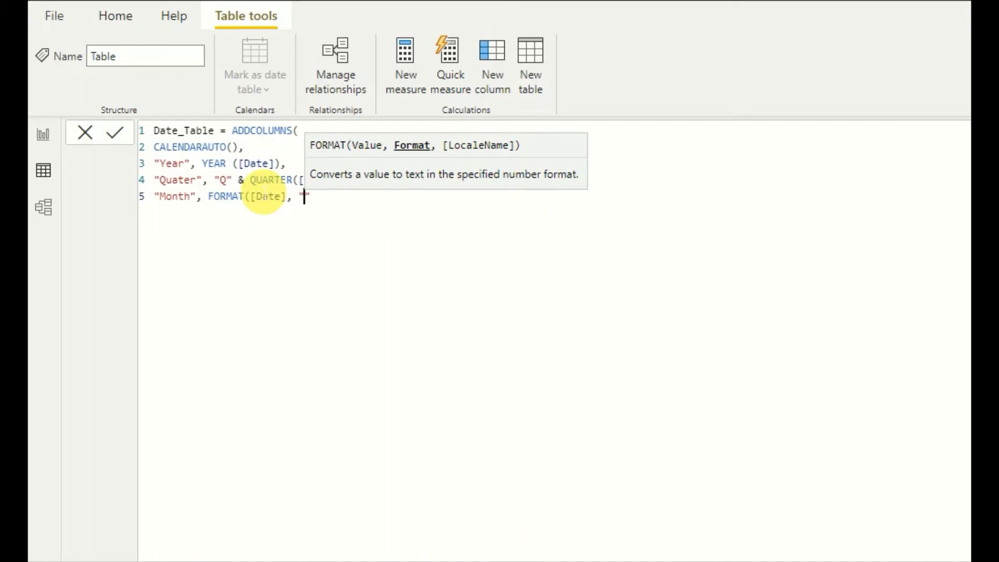
pyautogui.write('"')
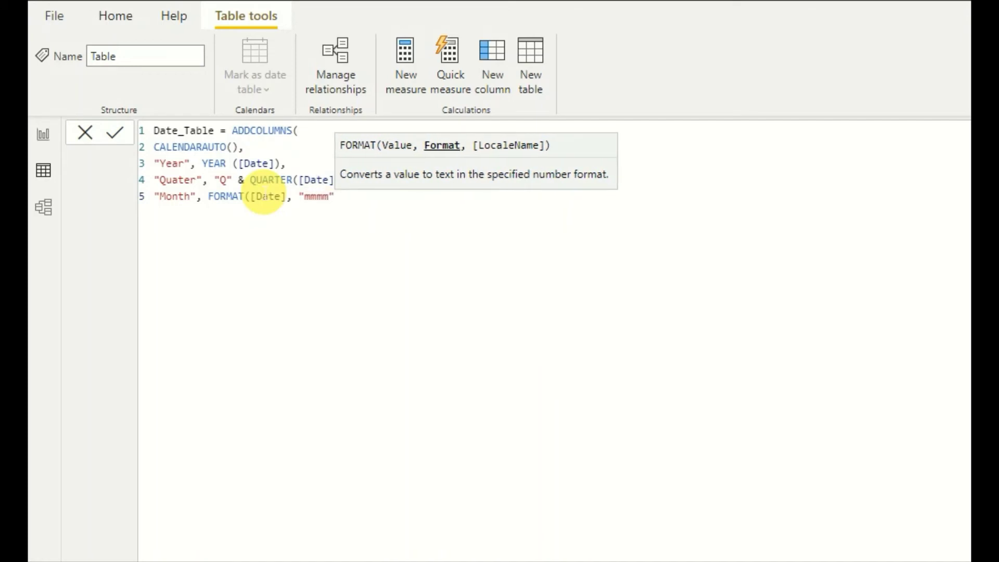
pyautogui.write('),')
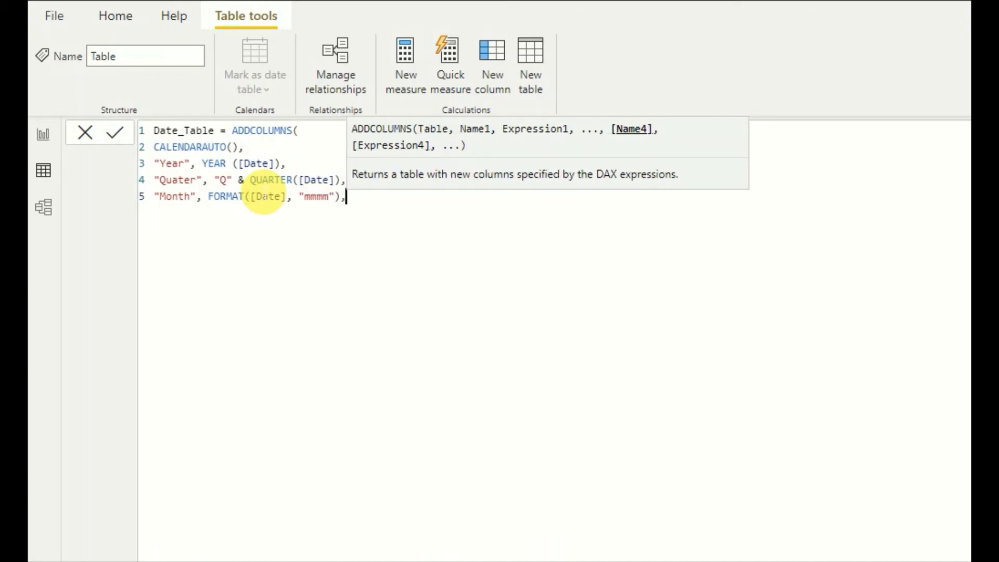
# Add a column named "Month Num" to the ADDCOLUMNS formula with the expression MONTH([Date])
pyautogui.press('Return')
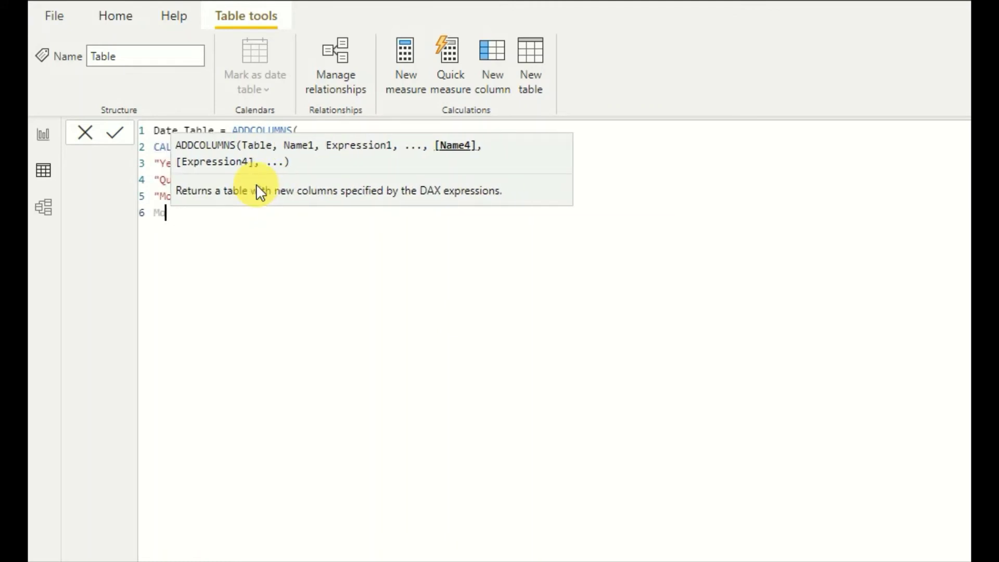
pyautogui.write('"')
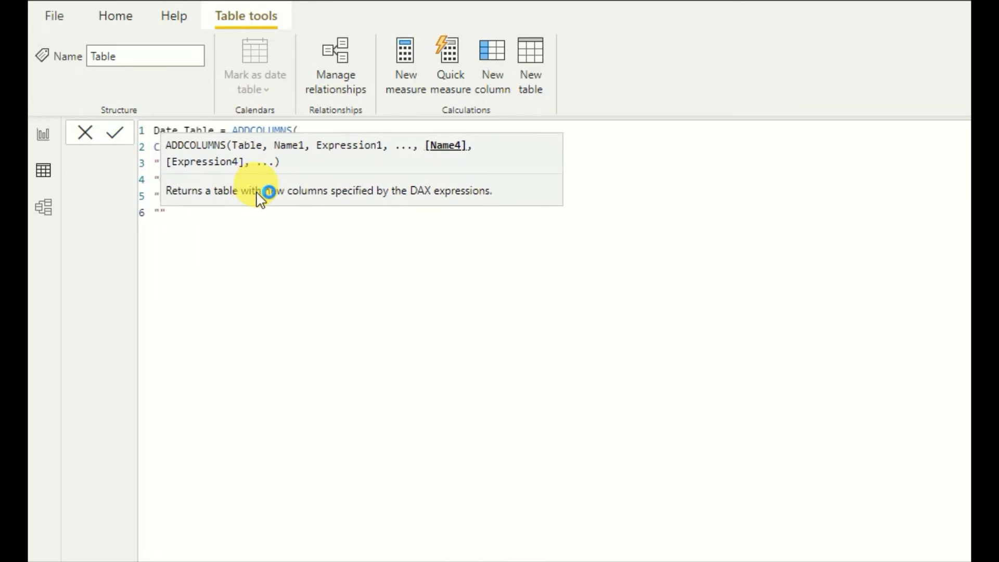
pyautogui.write('Month Num')
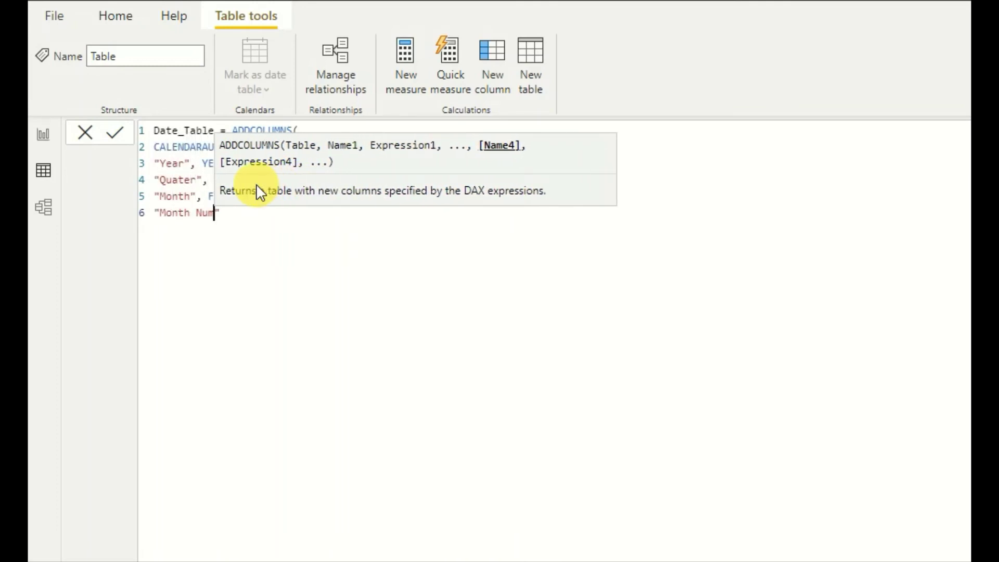
pyautogui.write('", ')
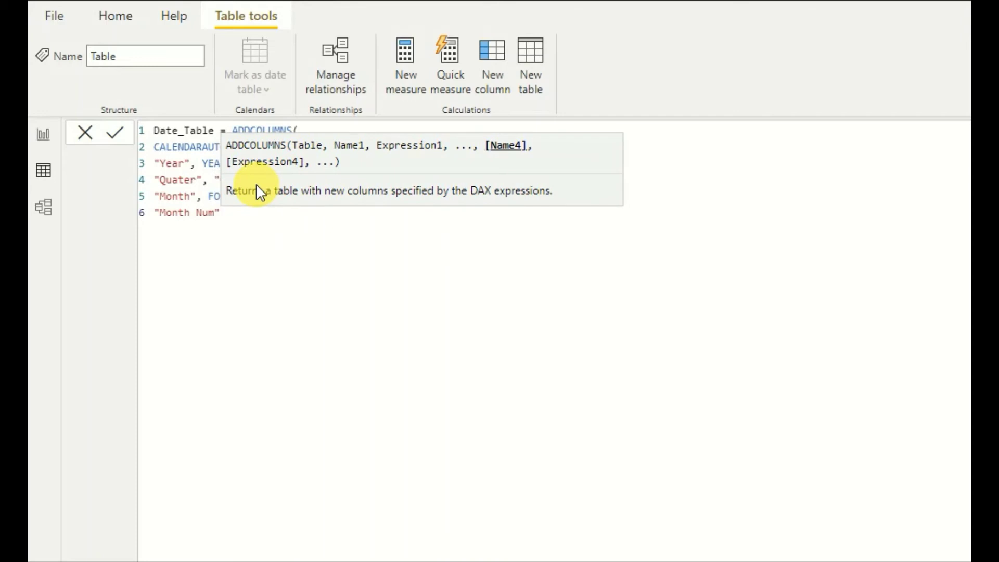
pyautogui.write('MOn')
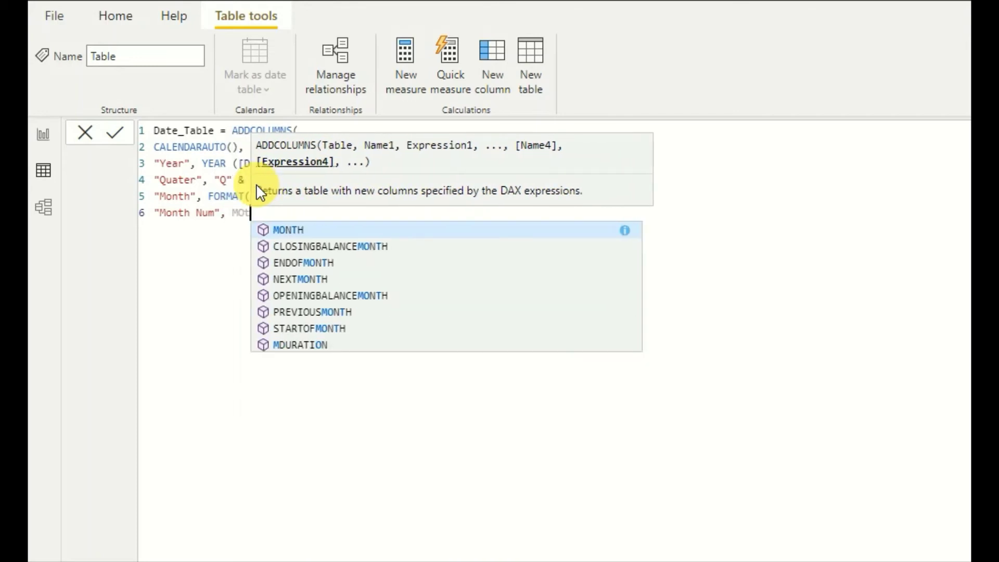
pyautogui.press('Tab')
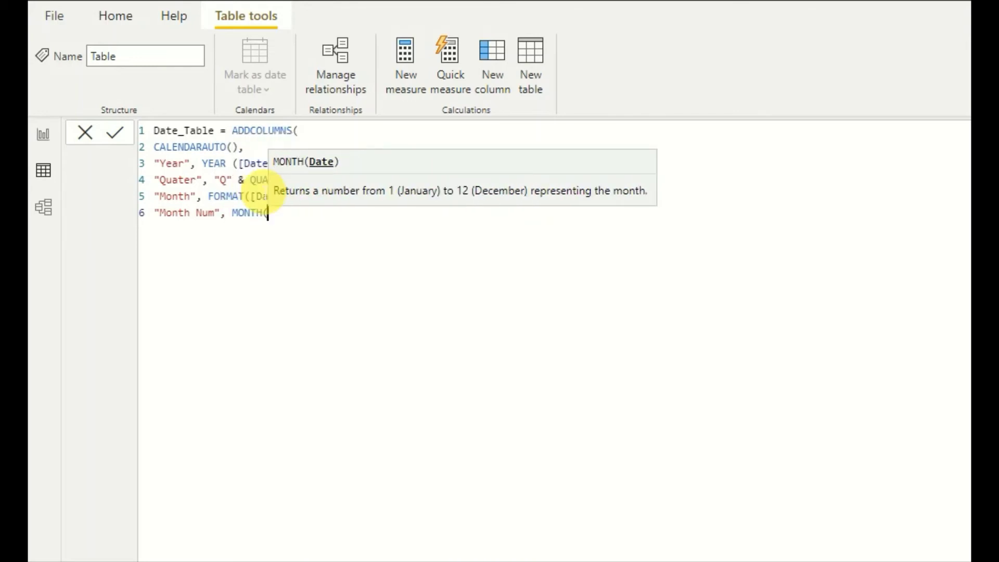
pyautogui.write('(')
pyautogui.press('BackSpace')
pyautogui.write('[Date])')
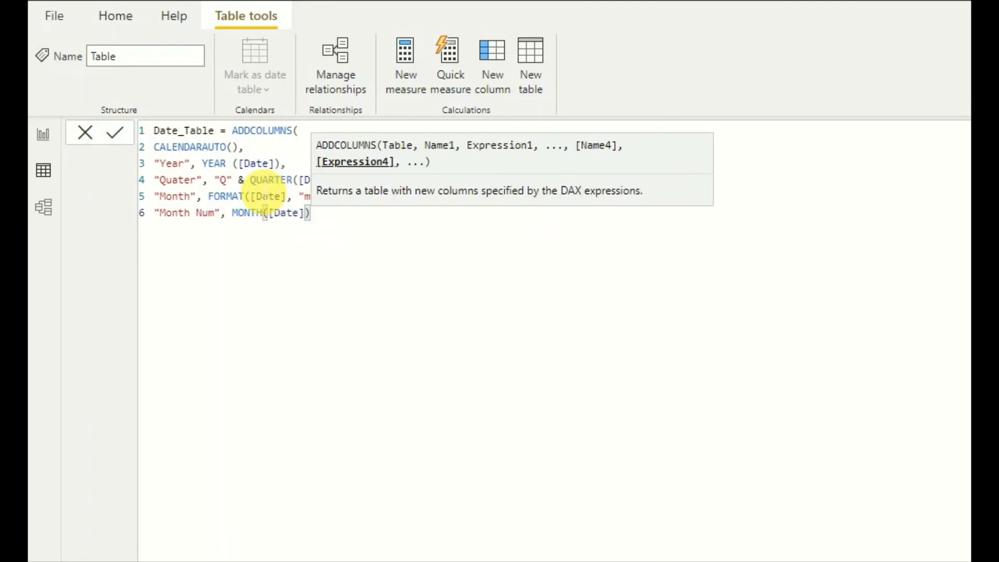
pyautogui.write(',')
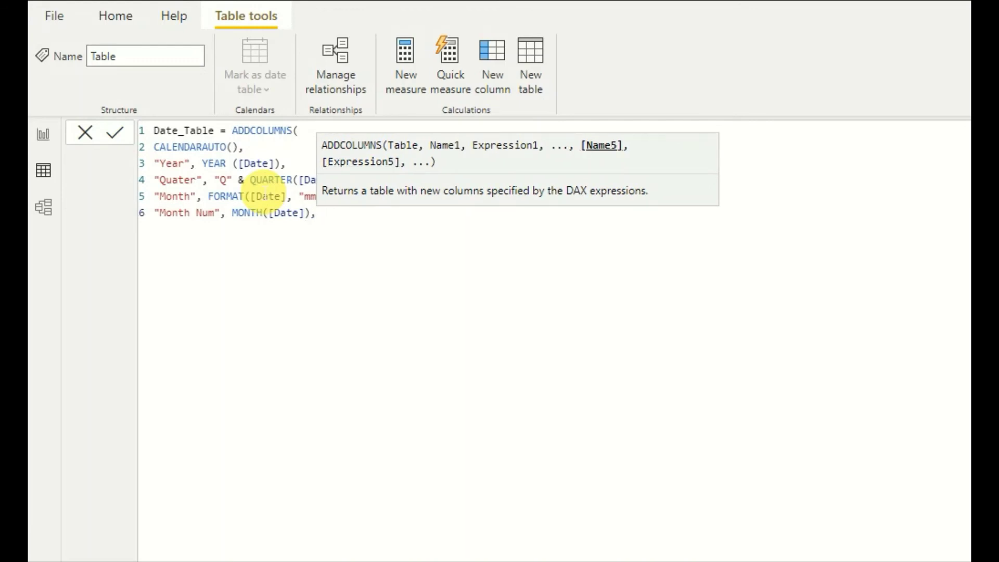
# Add a column named "Week Number" on a new line of the ADDCOLUMNS formula with the expression WEEKNUM([Date])
pyautogui.press('Return')
pyautogui.write('"Week')
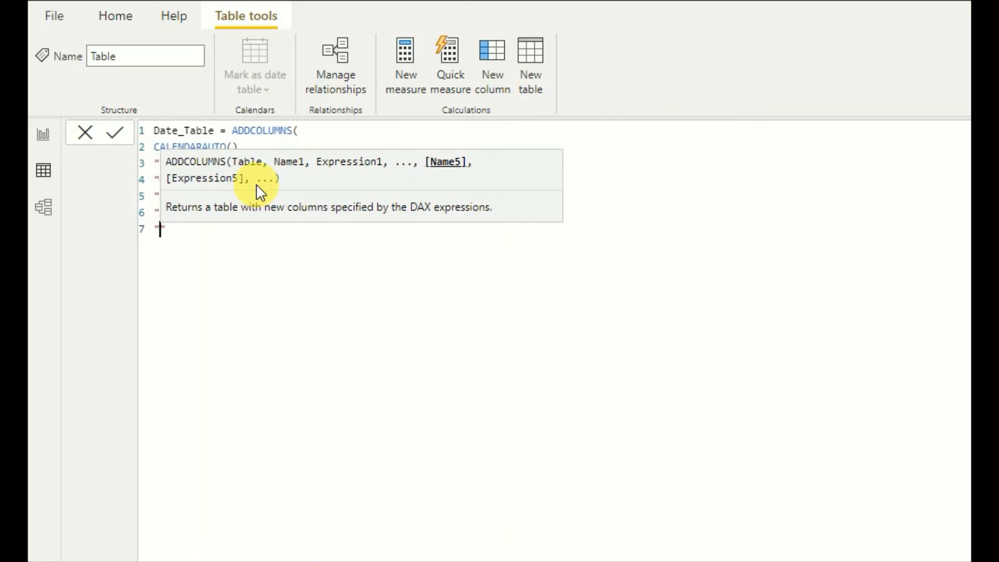
pyautogui.write(' Number"')
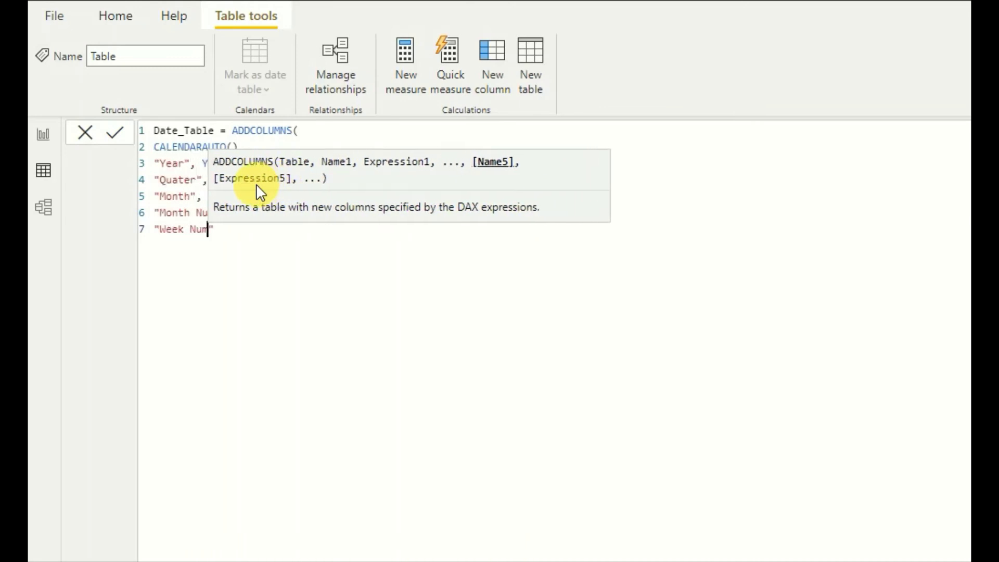
pyautogui.write(', ')
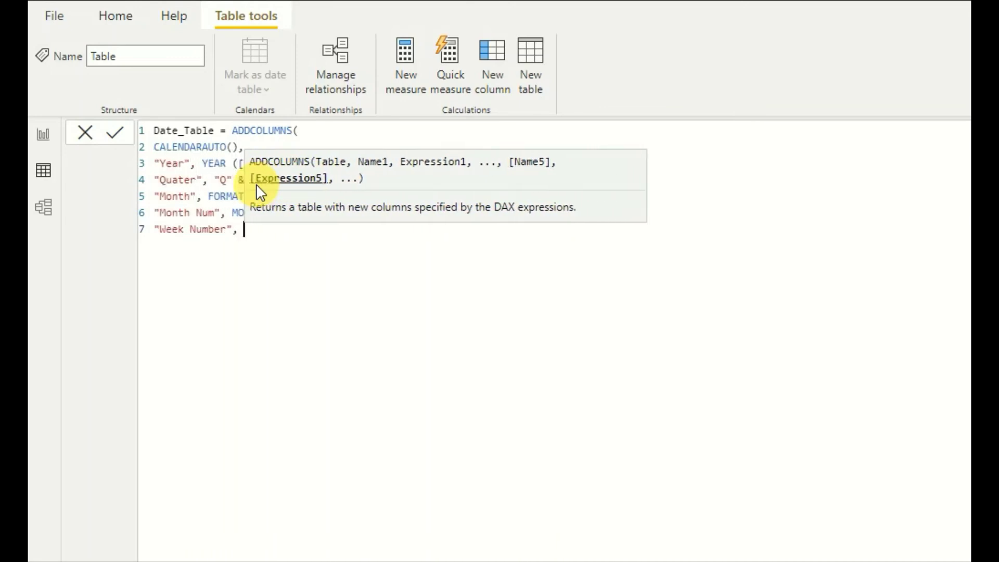
pyautogui.write('WEEKNUM(')
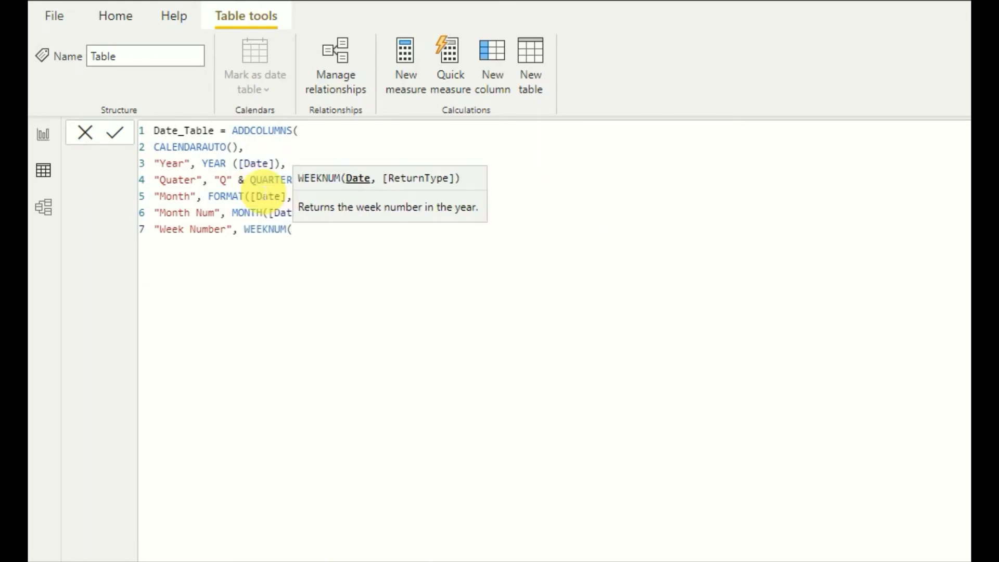
pyautogui.write('[Date')
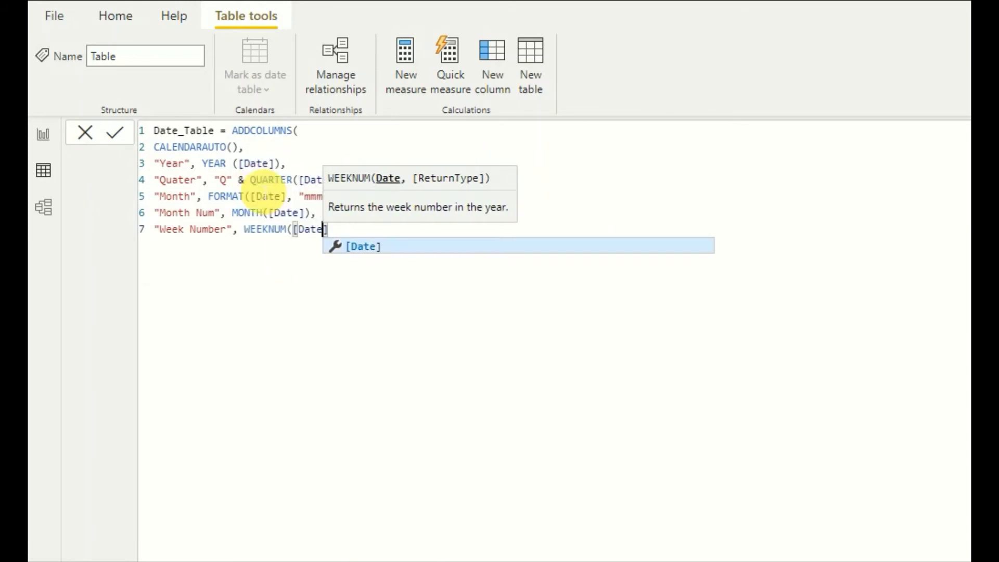
pyautogui.write(']')
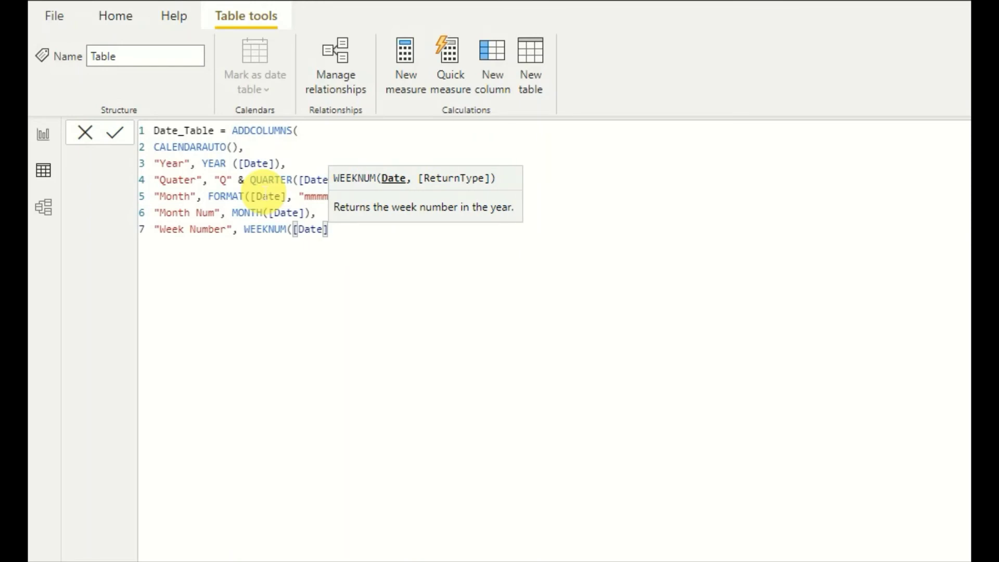
pyautogui.write(')')
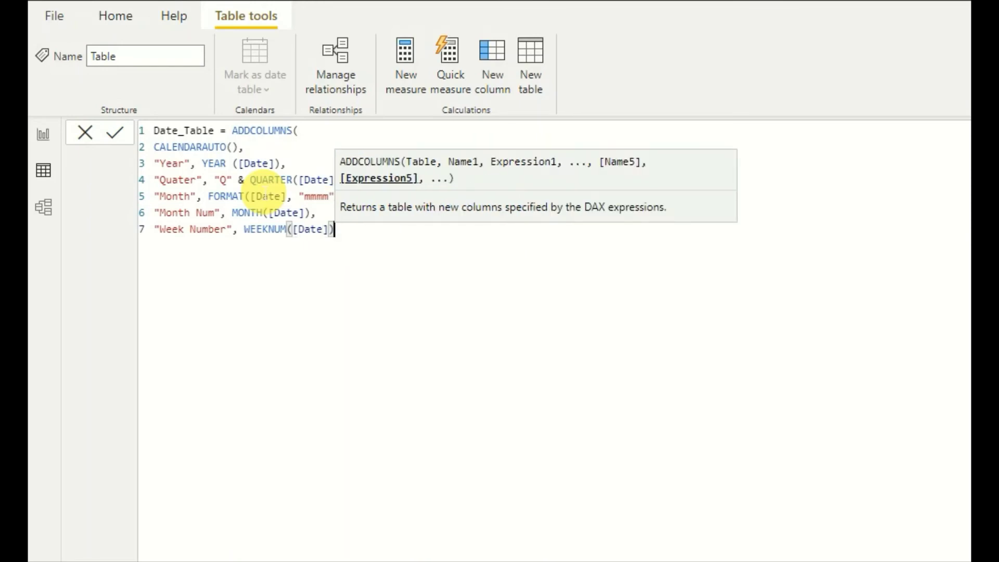
# Close the ADDCOLUMNS function with a parenthesis on its own line and commit the Date_Table formula
pyautogui.press('Return')
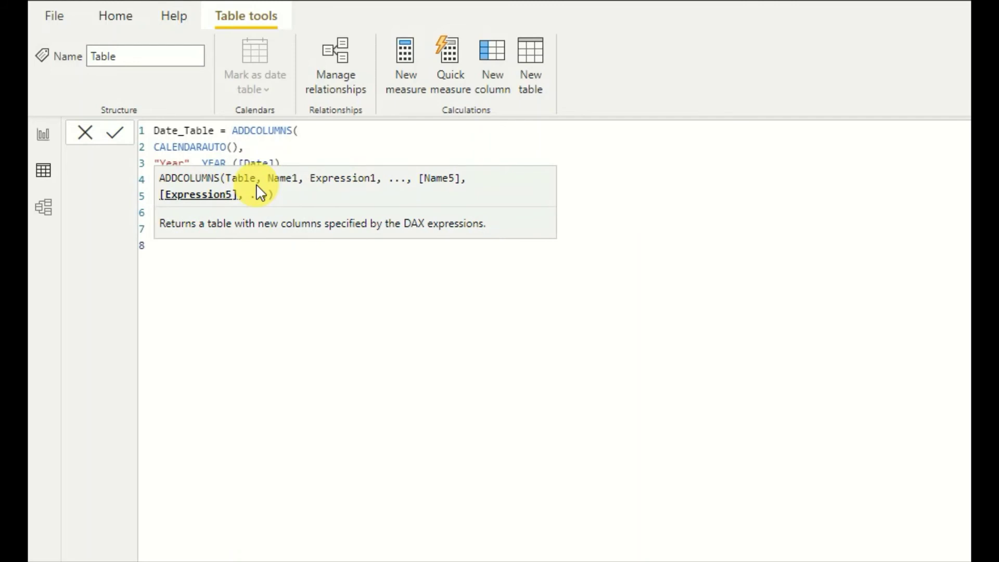
pyautogui.write(')')
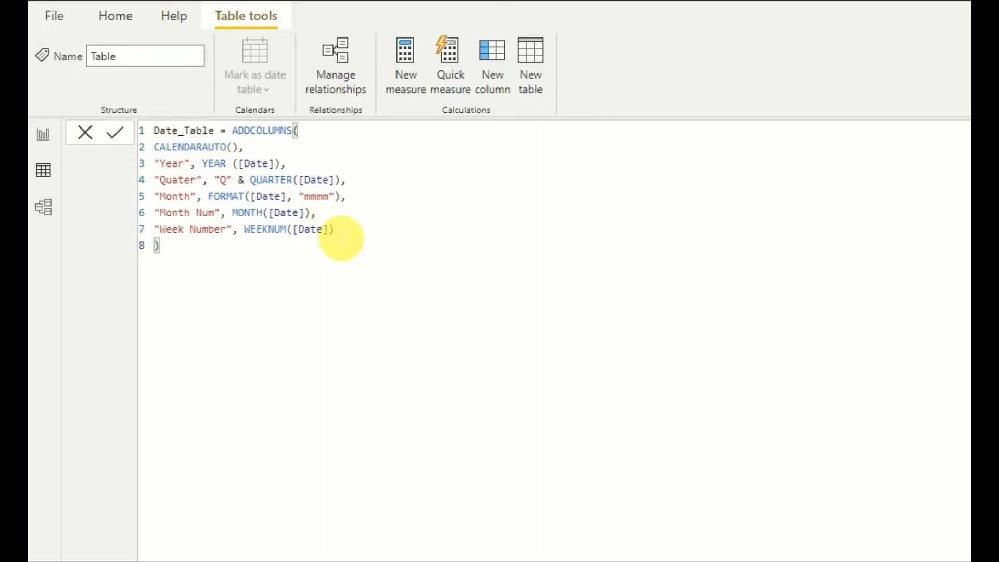
pyautogui.moveTo(333, 230); pyautogui.dragTo(186, 172)
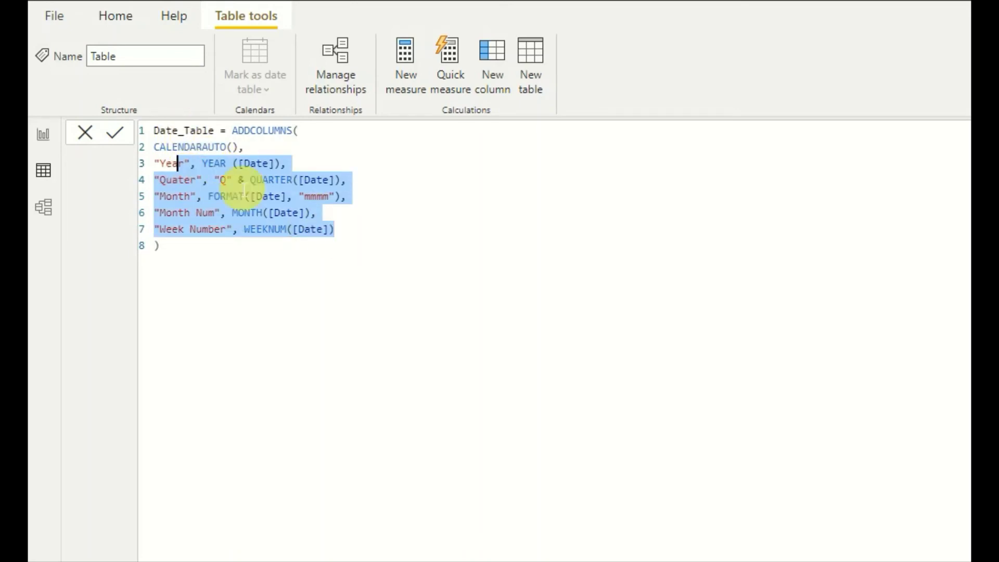
pyautogui.click(348, 233)
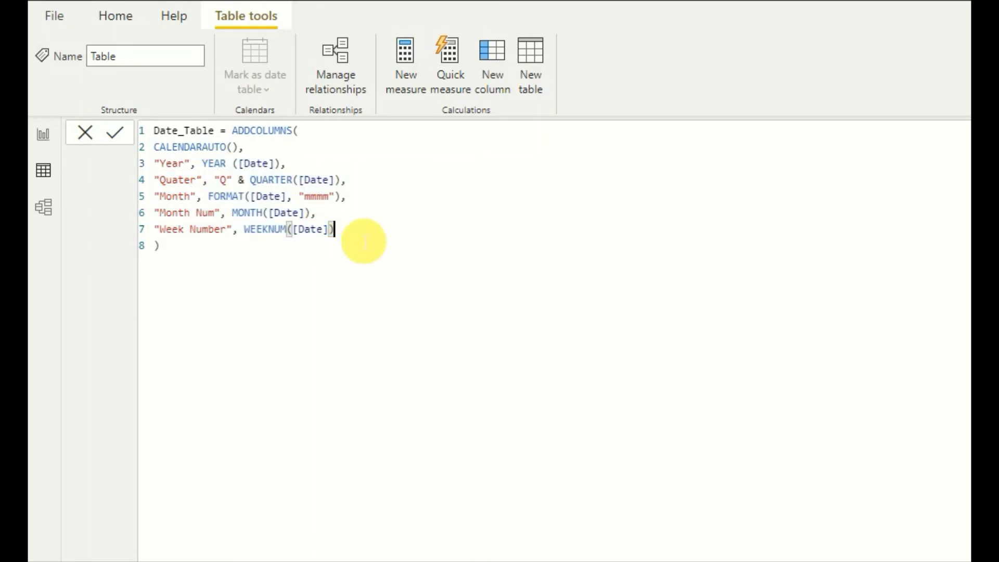
pyautogui.click(186, 262)
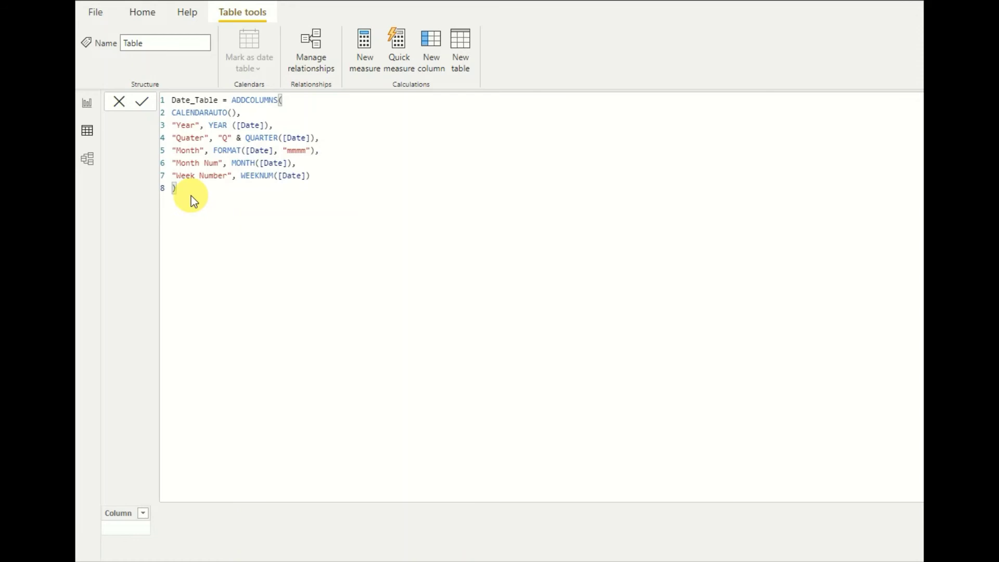
pyautogui.press('Return')
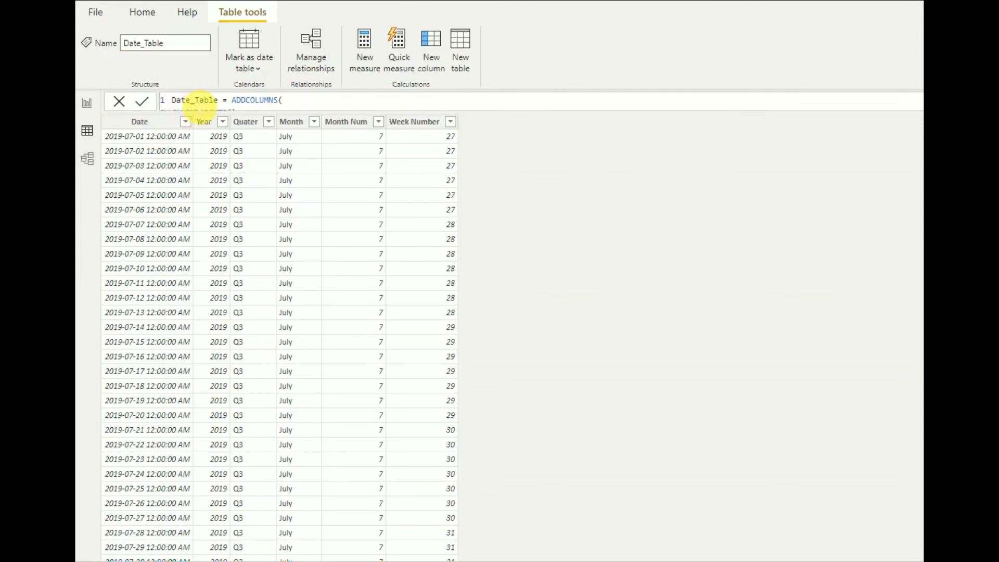
pyautogui.doubleClick(195, 100)
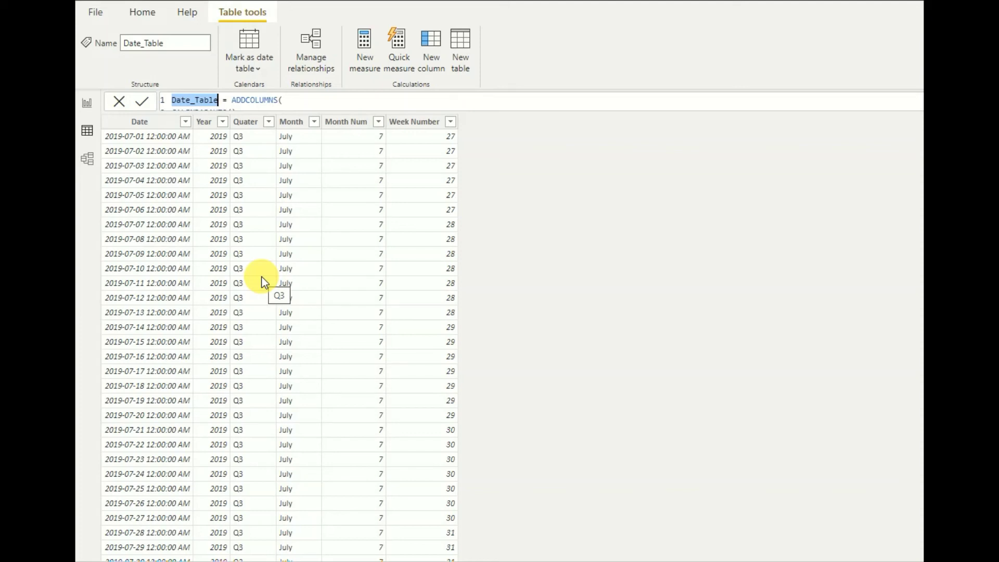
pyautogui.click(603, 439)
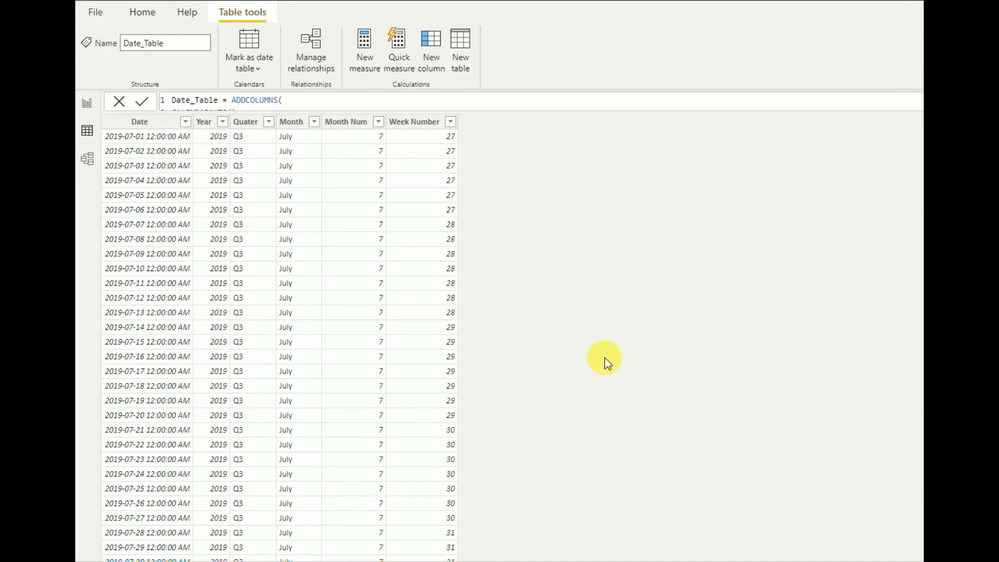
# In the data model, relate Sales Date in both the 2020 and 2022 tables to Date in Date_Table
pyautogui.click(87, 159)
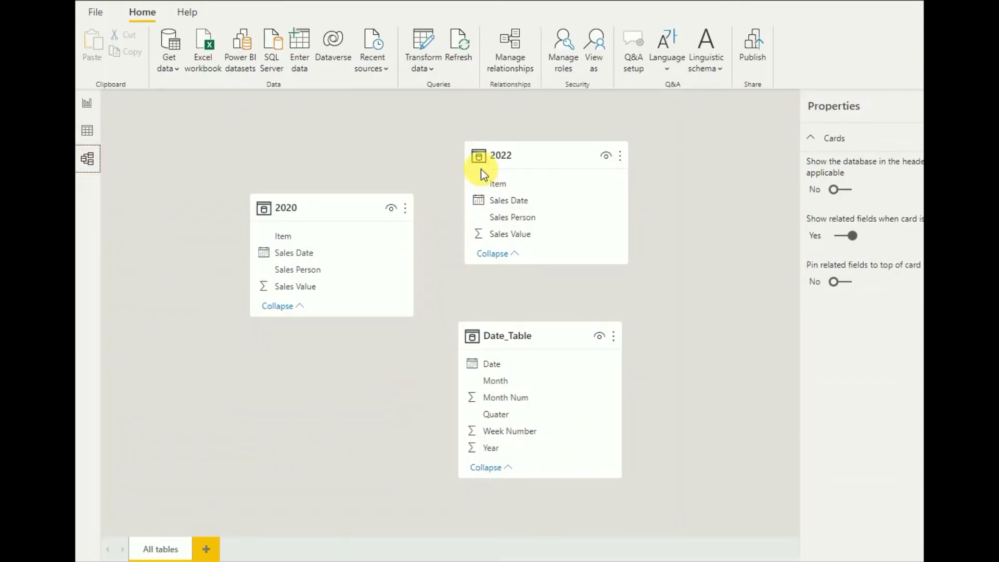
pyautogui.moveTo(422, 203)
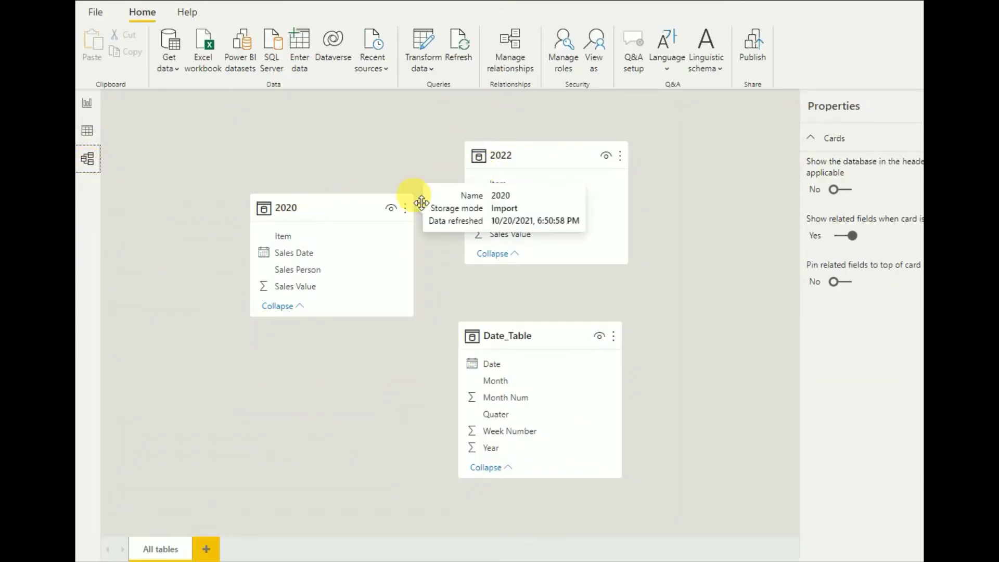
pyautogui.moveTo(545, 342)
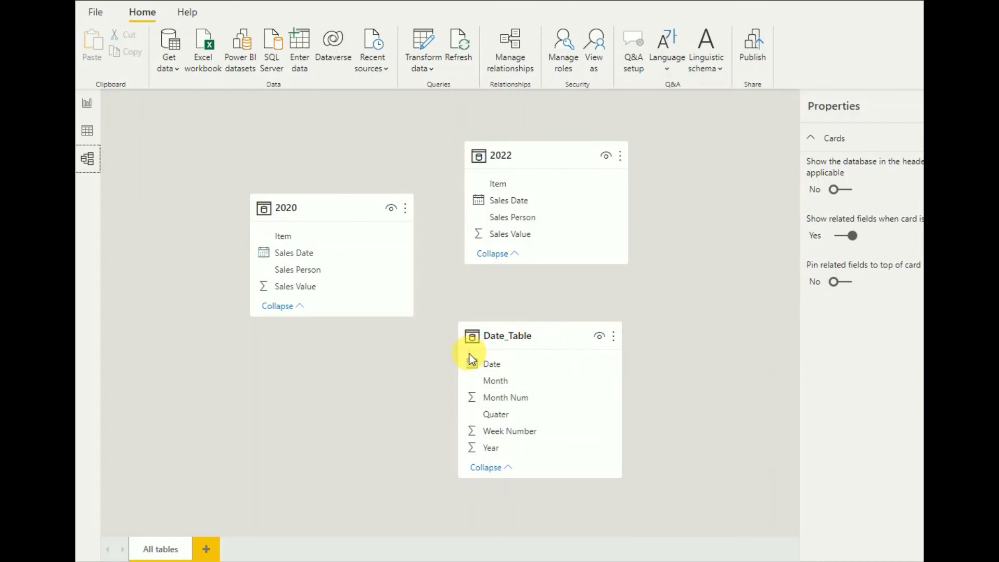
pyautogui.moveTo(309, 255); pyautogui.dragTo(463, 361)
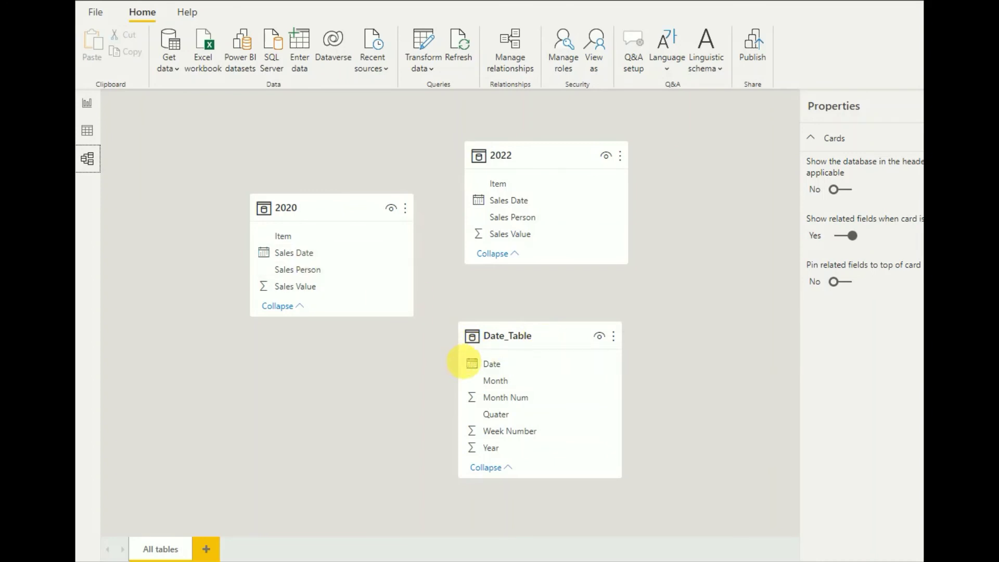
pyautogui.moveTo(317, 255); pyautogui.dragTo(509, 378)
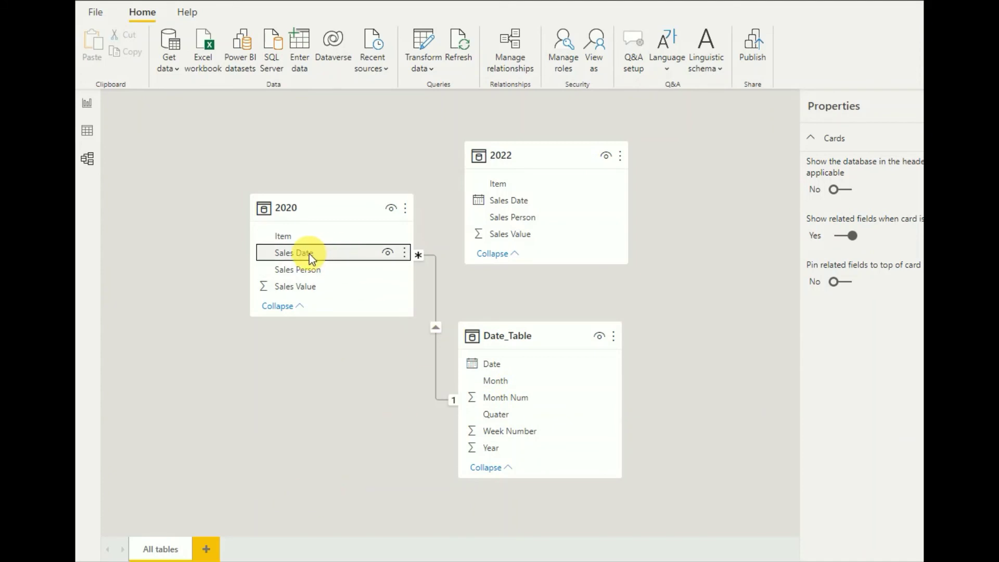
pyautogui.moveTo(305, 255); pyautogui.dragTo(329, 260)
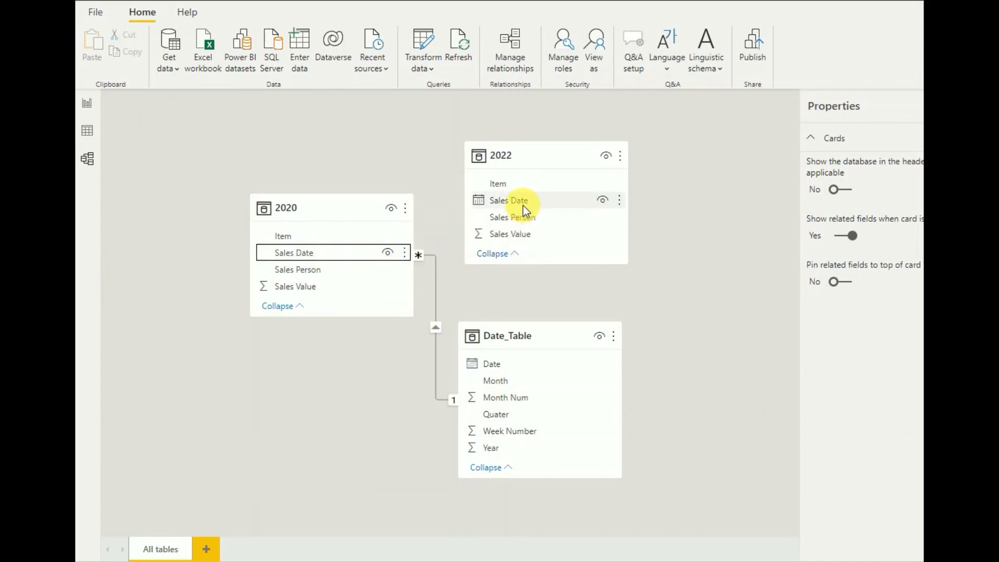
pyautogui.moveTo(524, 206); pyautogui.dragTo(509, 366)
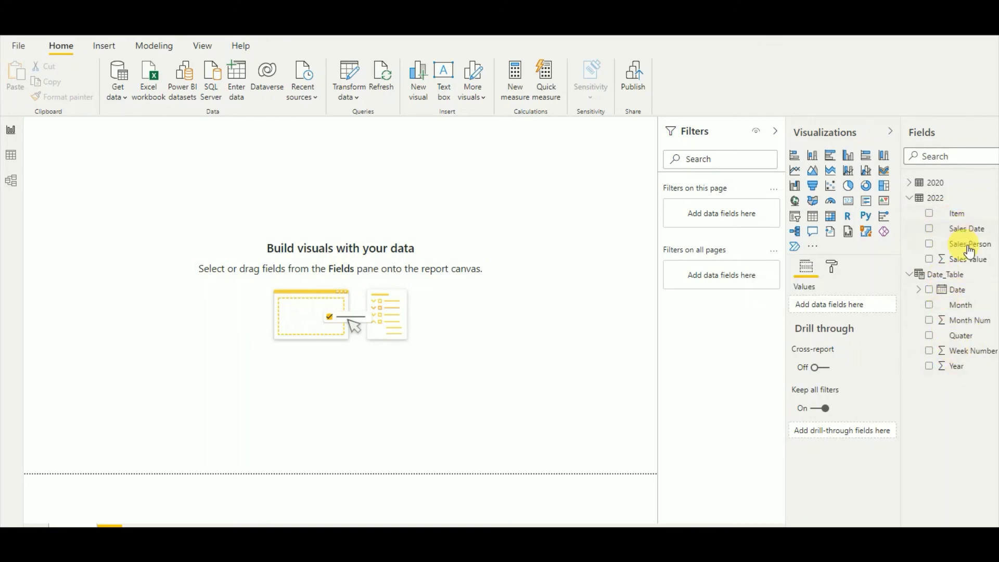
# Insert a stacked column chart on the report page, enlarge it to fill most of the canvas and centre it
pyautogui.click(813, 155)
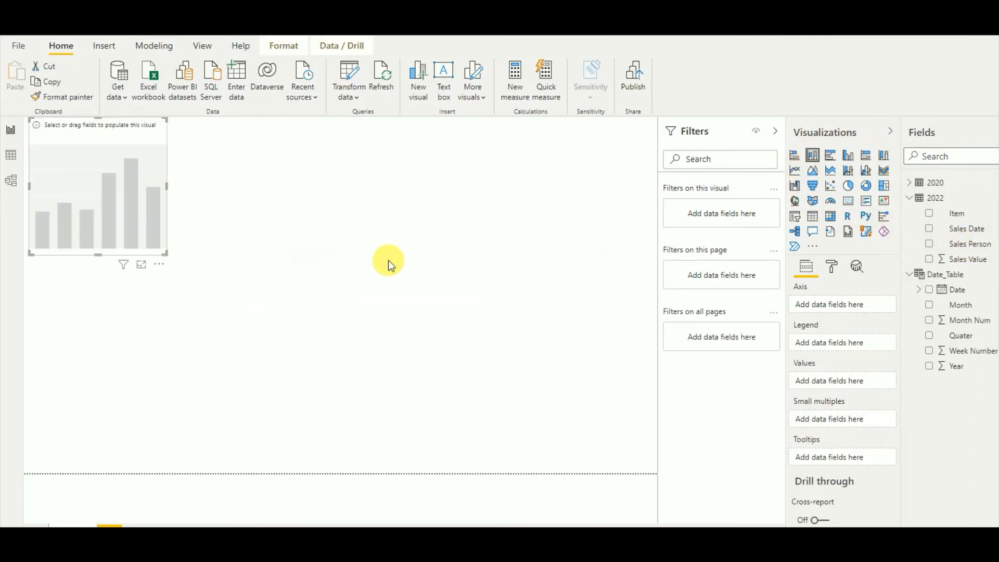
pyautogui.moveTo(155, 260); pyautogui.dragTo(579, 408)
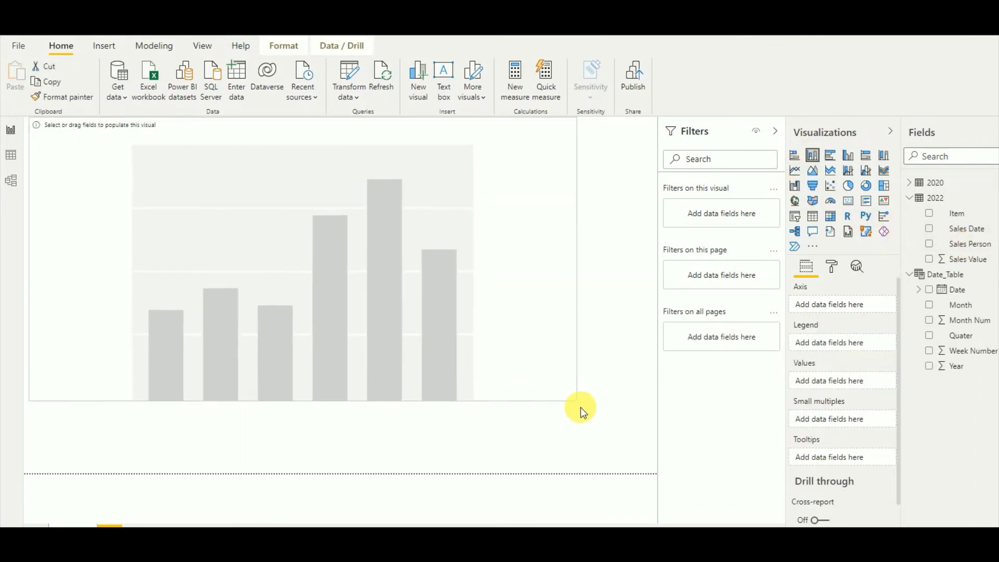
pyautogui.moveTo(539, 221); pyautogui.dragTo(552, 167)
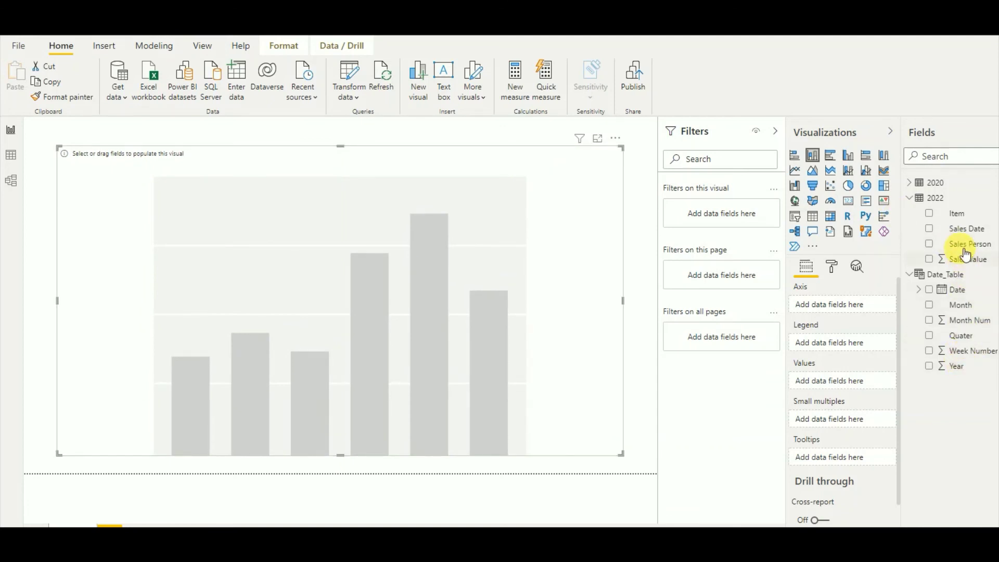
# Chart Sales Value from the 2022 table against an axis hierarchy of Year, Quater, Month Num and Week Number from Date_Table
pyautogui.moveTo(973, 263); pyautogui.dragTo(442, 347)
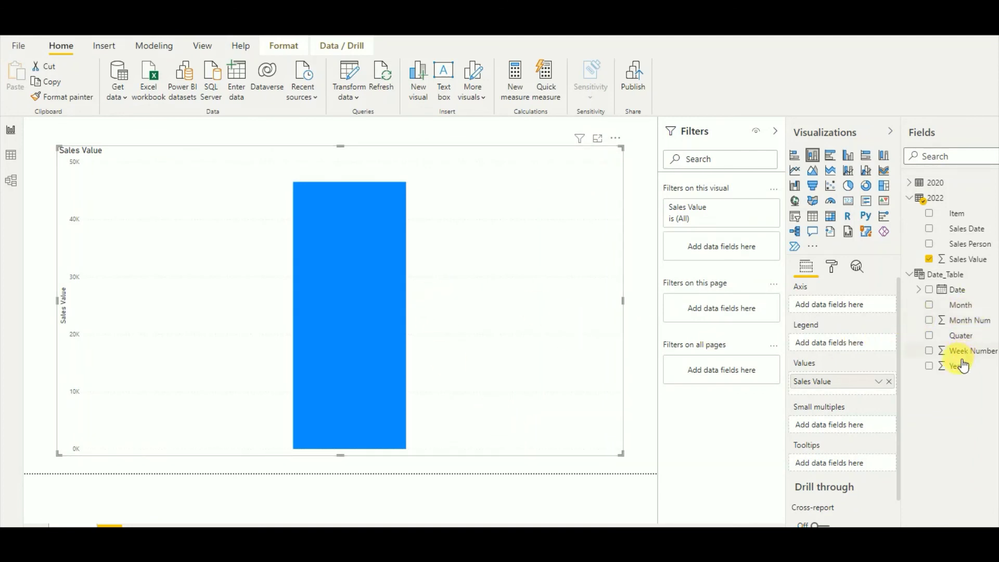
pyautogui.moveTo(962, 367); pyautogui.dragTo(826, 304)
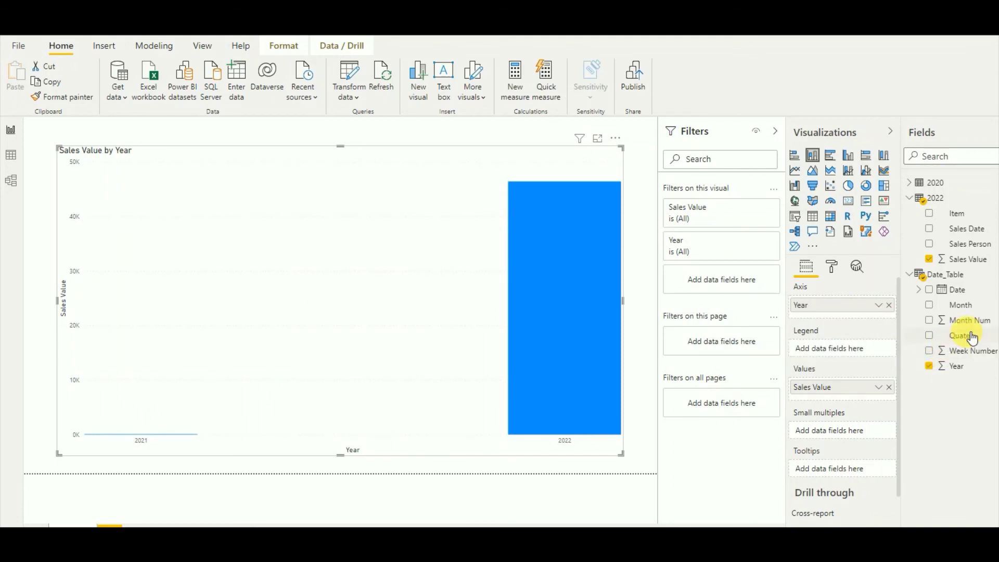
pyautogui.moveTo(953, 306); pyautogui.dragTo(831, 316)
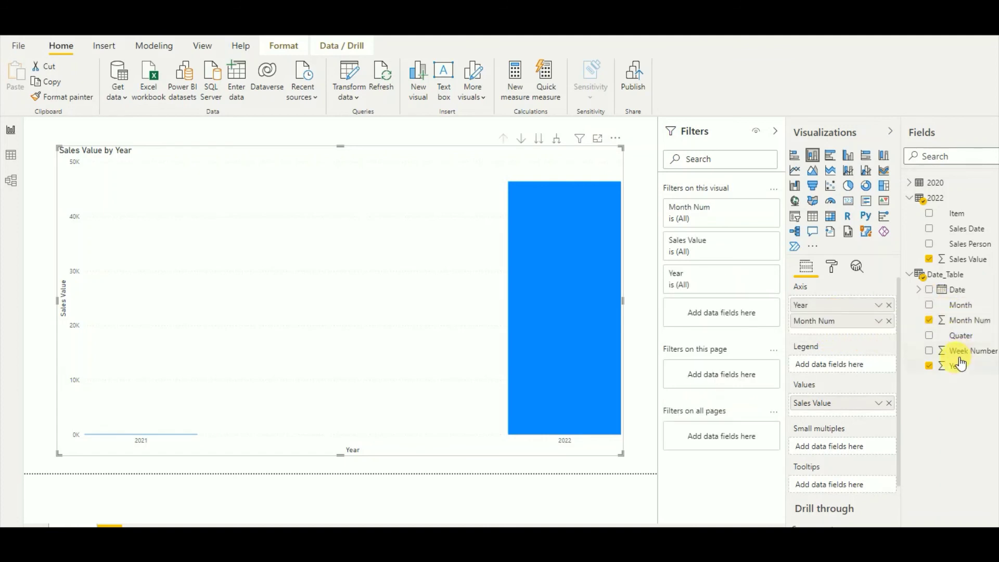
pyautogui.moveTo(964, 343); pyautogui.dragTo(844, 313)
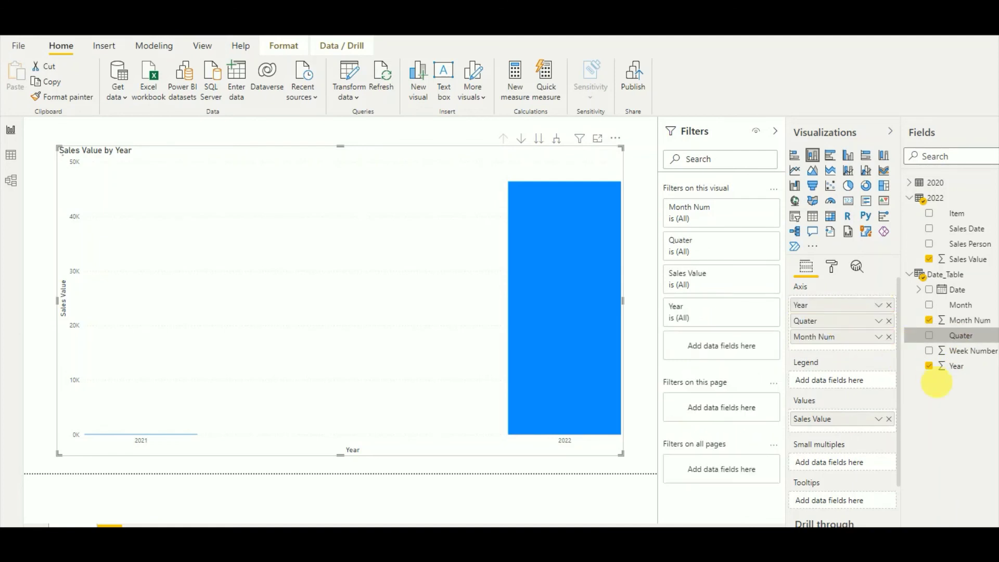
pyautogui.moveTo(959, 351); pyautogui.dragTo(860, 368)
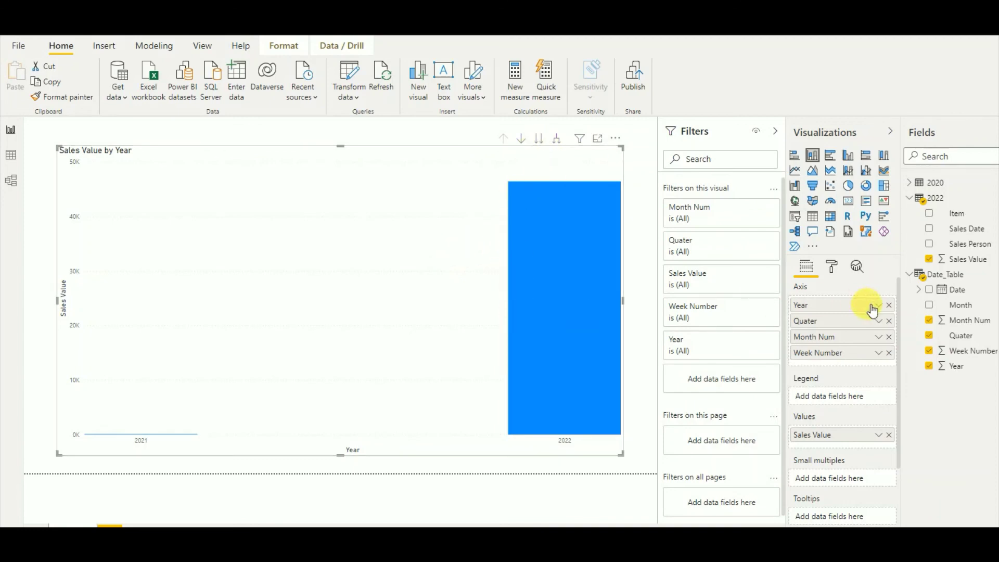
# Step the whole chart down the axis hierarchy through Quater and Month Num to Week Number, and examine the week 24 column
pyautogui.click(539, 138)
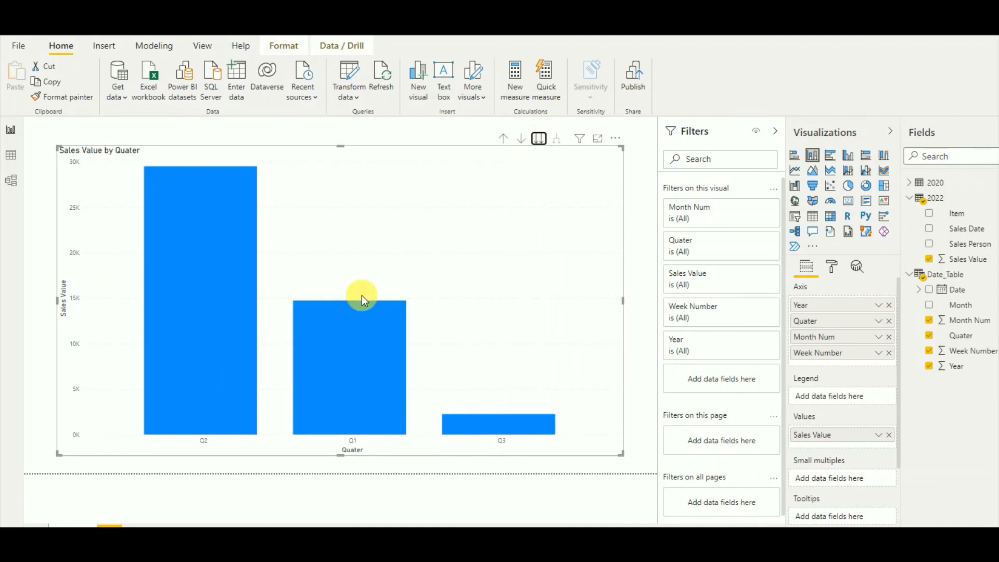
pyautogui.click(539, 139)
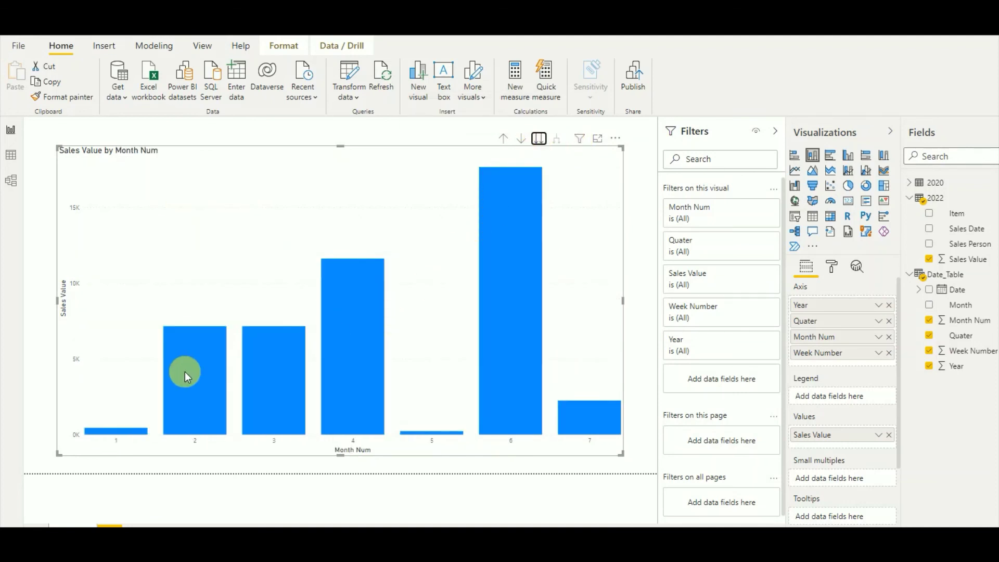
pyautogui.click(539, 139)
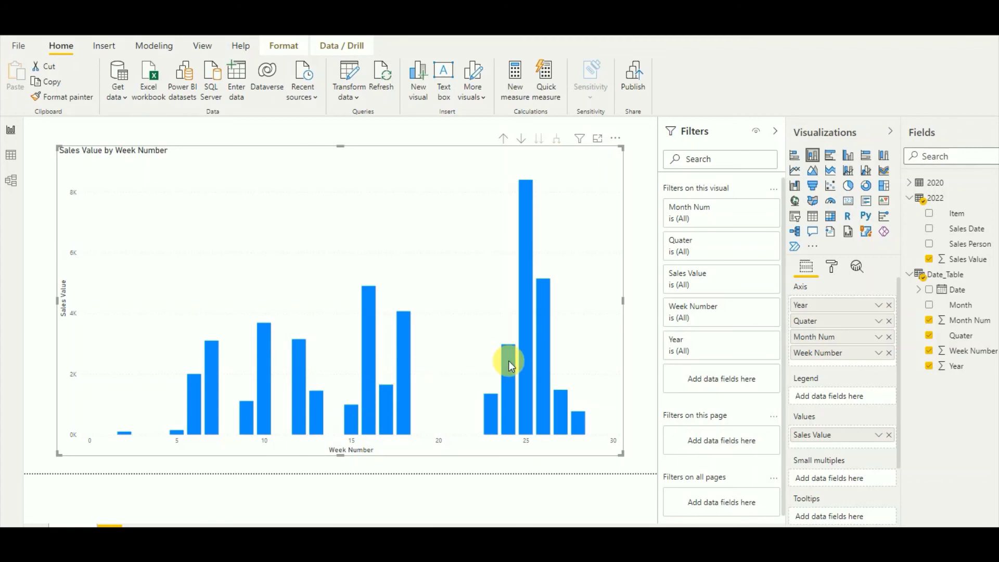
pyautogui.moveTo(508, 360)
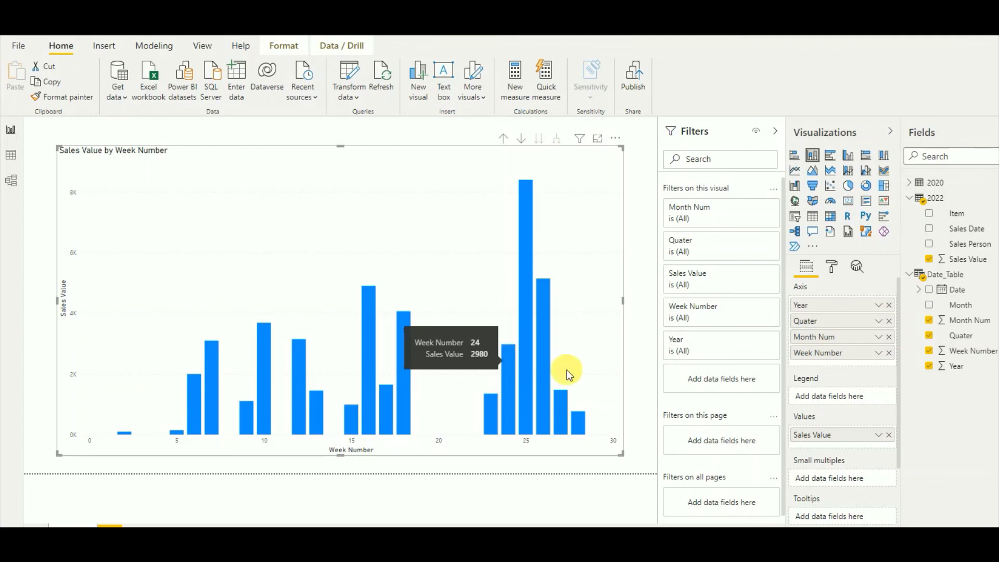